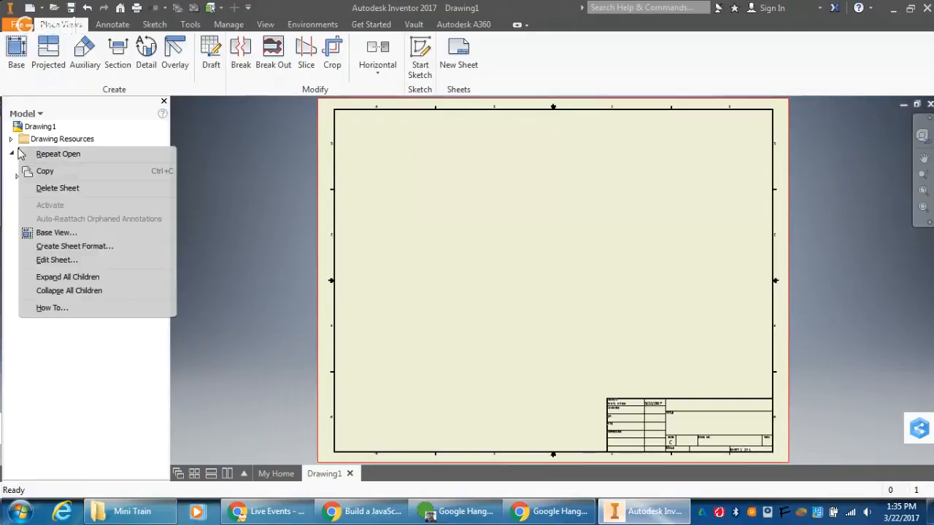
- Change the drawing sheet's size to A
{"action": "left_click", "coordinate": [86, 260]}
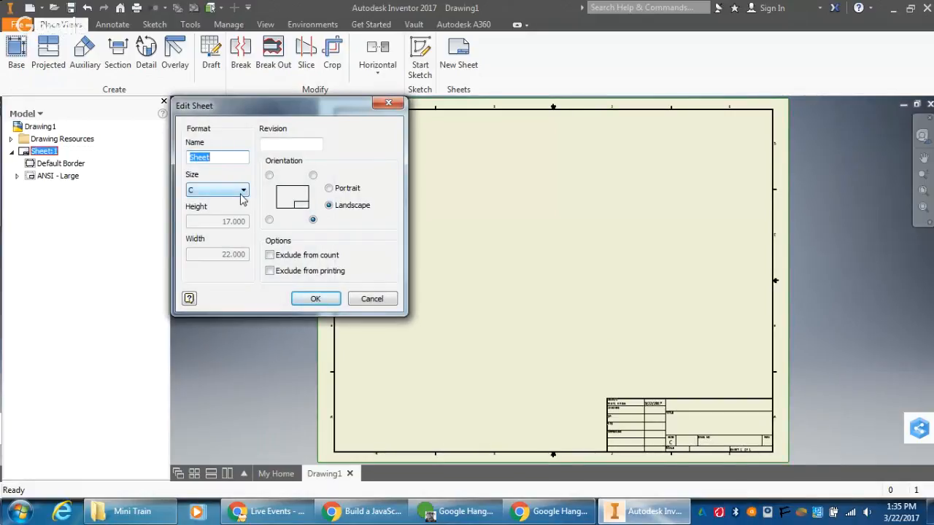
{"action": "left_click", "coordinate": [240, 190]}
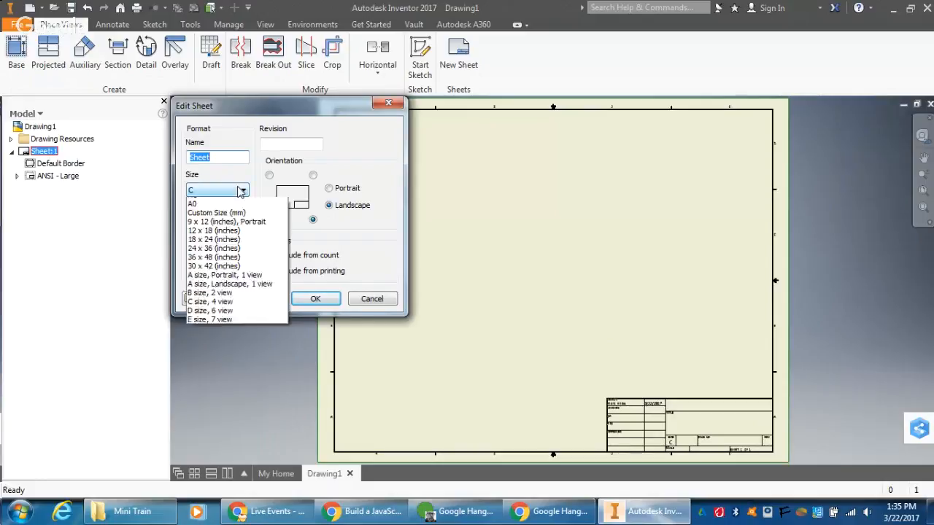
{"action": "left_click", "coordinate": [237, 204]}
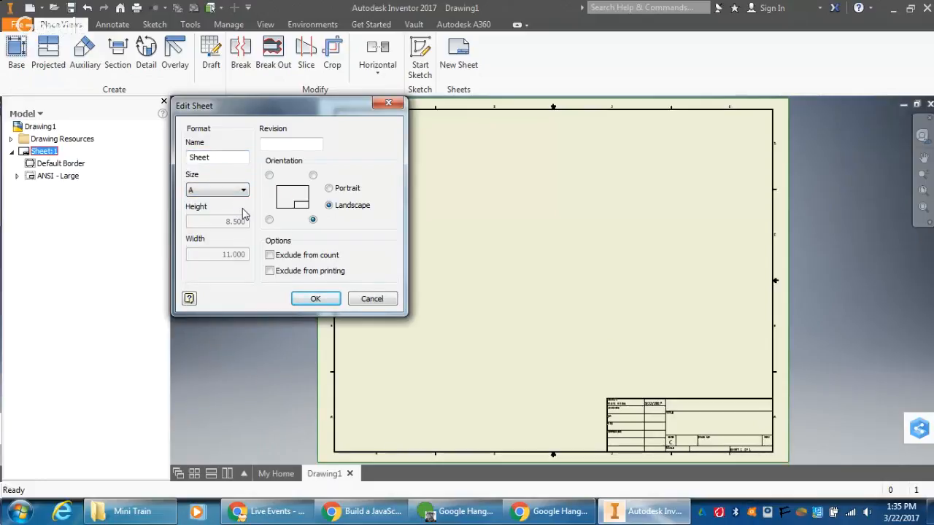
{"action": "left_click", "coordinate": [317, 299]}
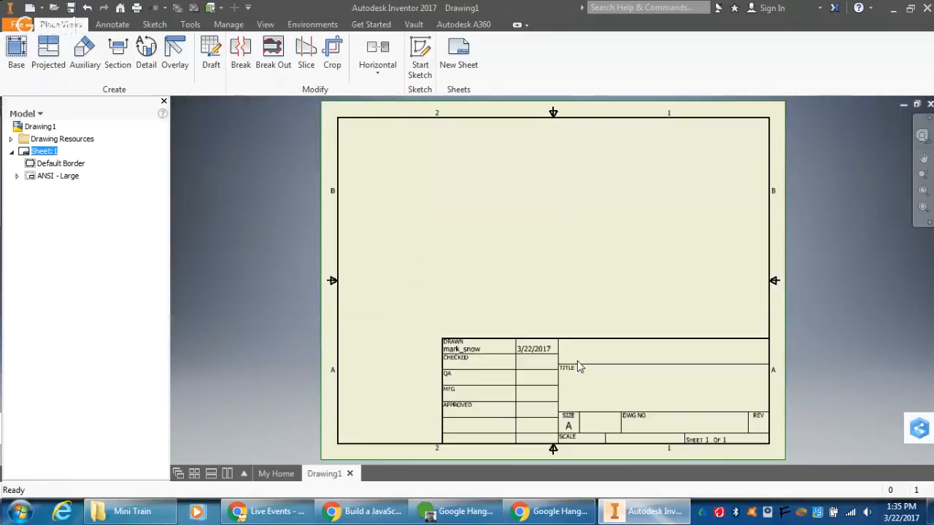
{"action": "left_click", "coordinate": [454, 345]}
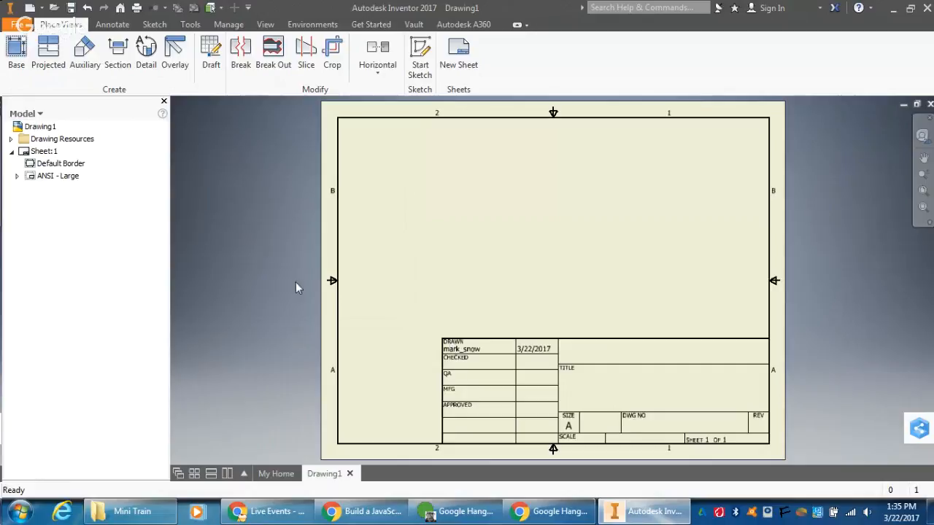
- Set the drawing sheet's size back to C
{"action": "right_click", "coordinate": [33, 165]}
{"action": "left_click", "coordinate": [21, 231]}
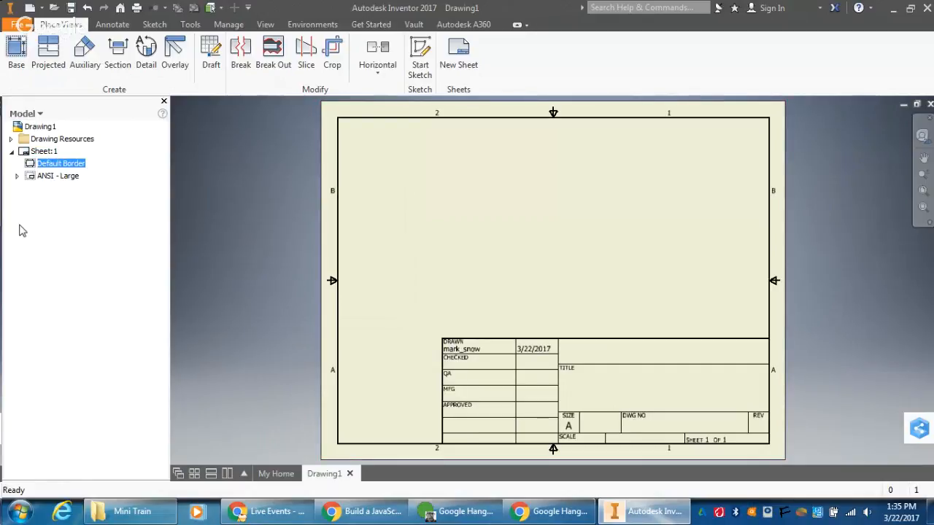
{"action": "right_click", "coordinate": [26, 151]}
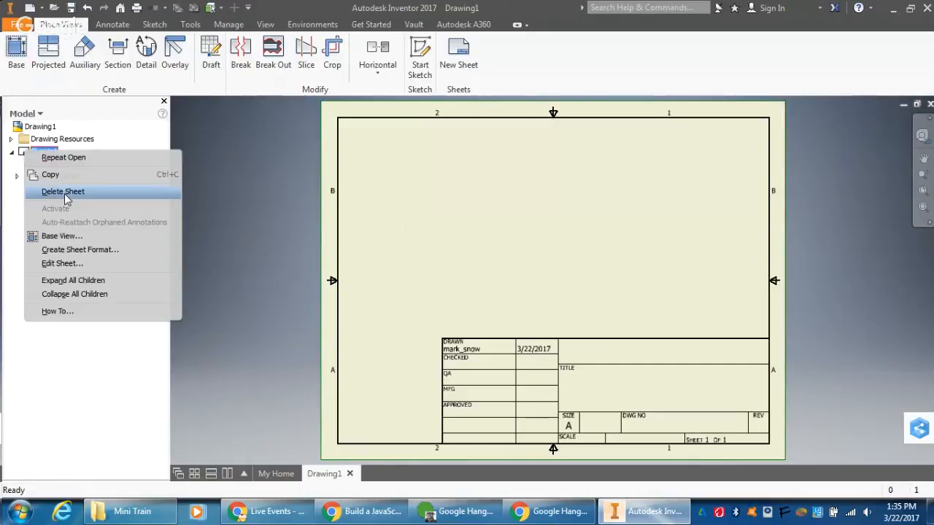
{"action": "left_click", "coordinate": [71, 264]}
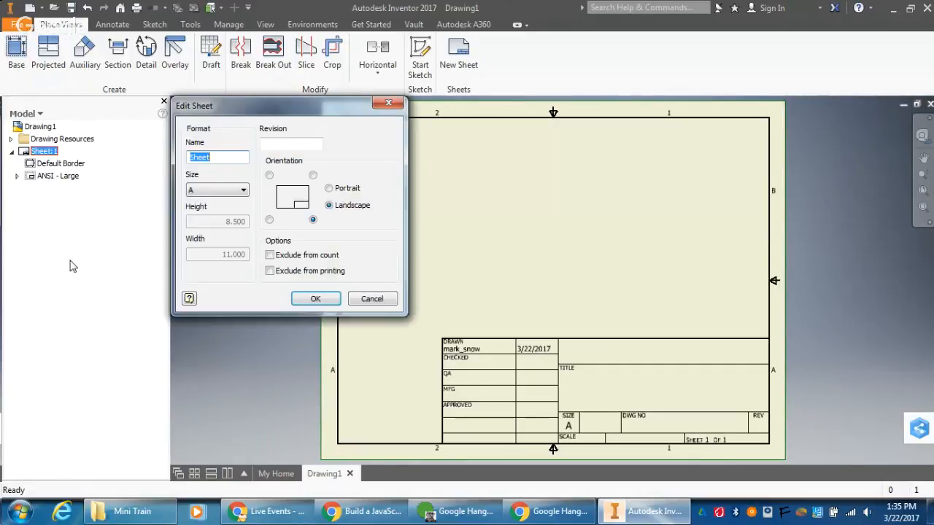
{"action": "left_click", "coordinate": [211, 191]}
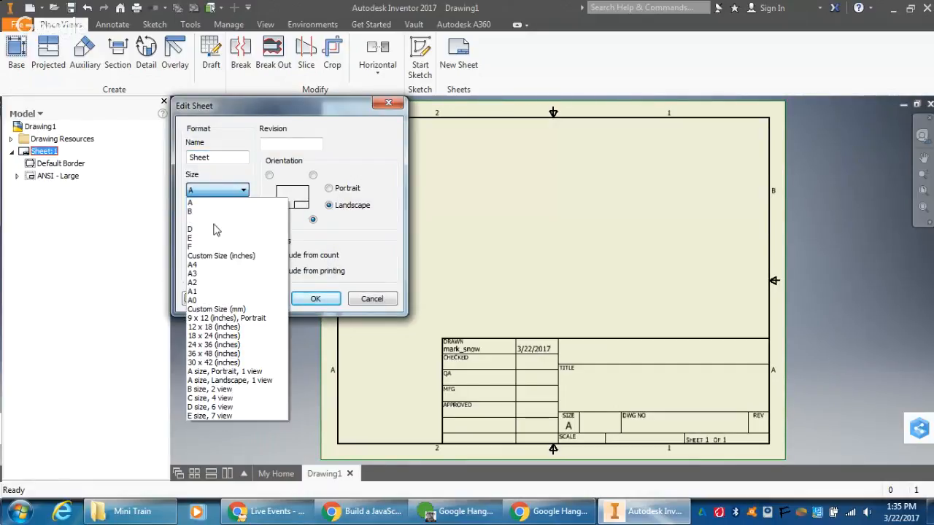
{"action": "left_click", "coordinate": [215, 223]}
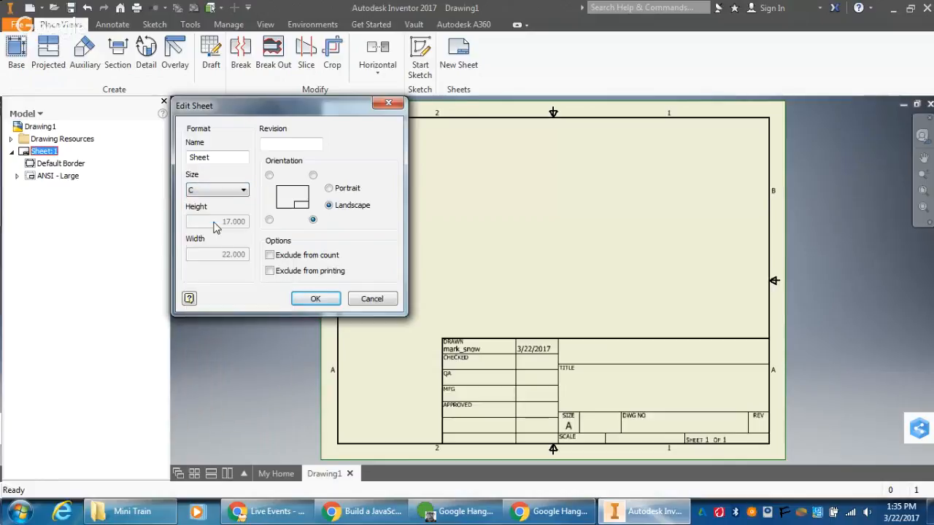
{"action": "left_click", "coordinate": [312, 299]}
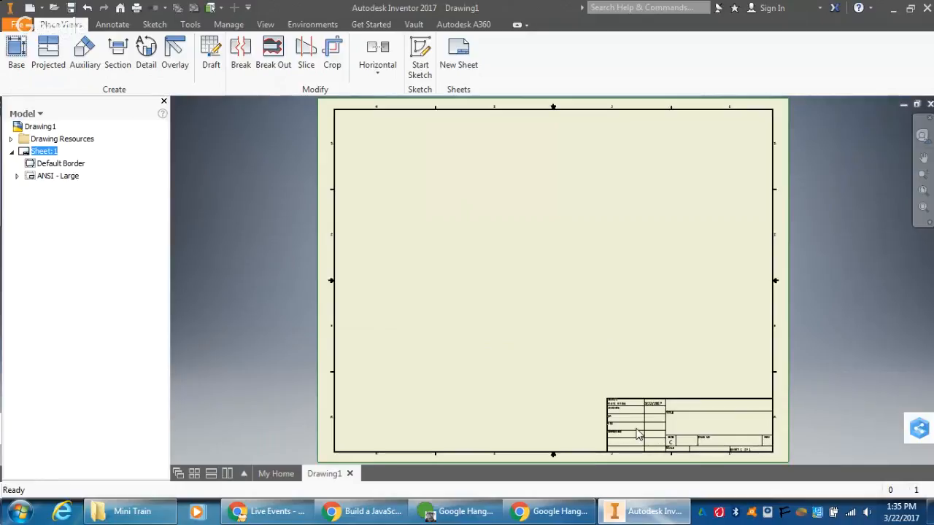
- Start a base view and browse to the Monroe Stuff folder for its model file
{"action": "left_click", "coordinate": [17, 52]}
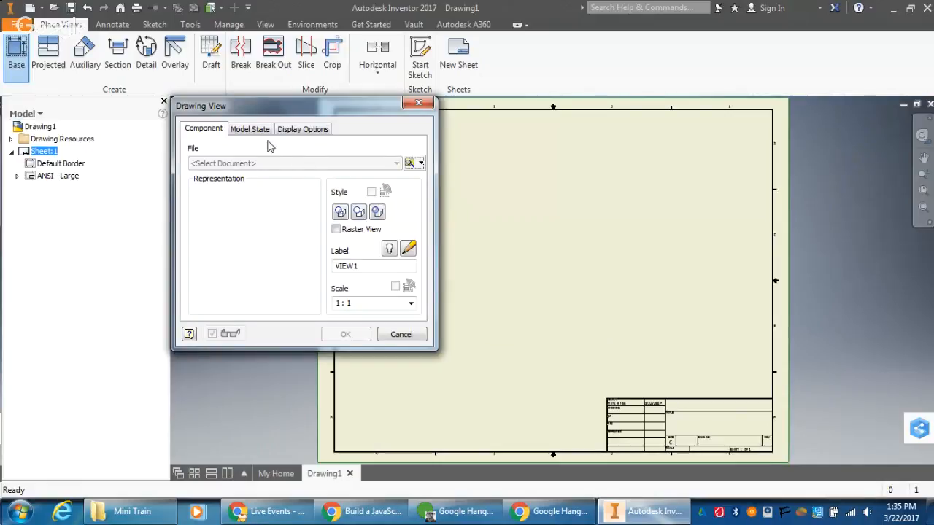
{"action": "left_click", "coordinate": [410, 162]}
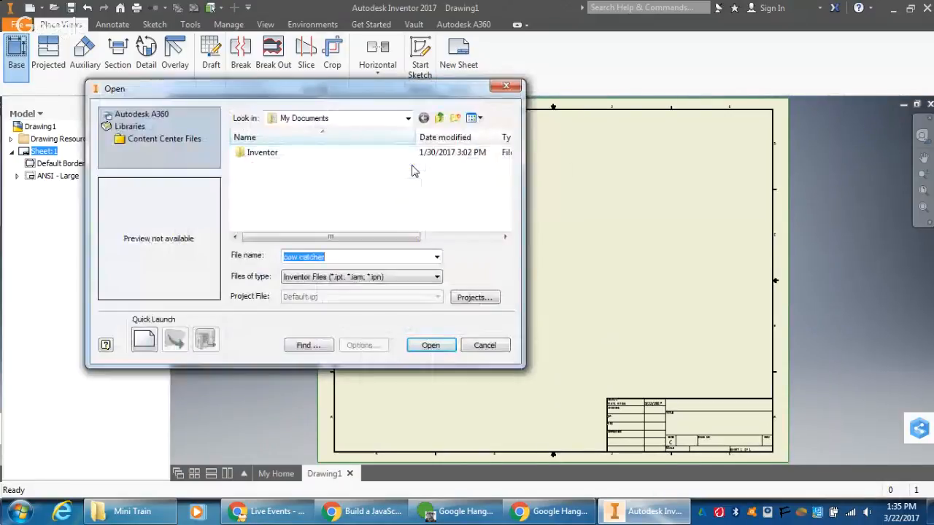
{"action": "left_click", "coordinate": [409, 119]}
{"action": "left_click", "coordinate": [475, 202]}
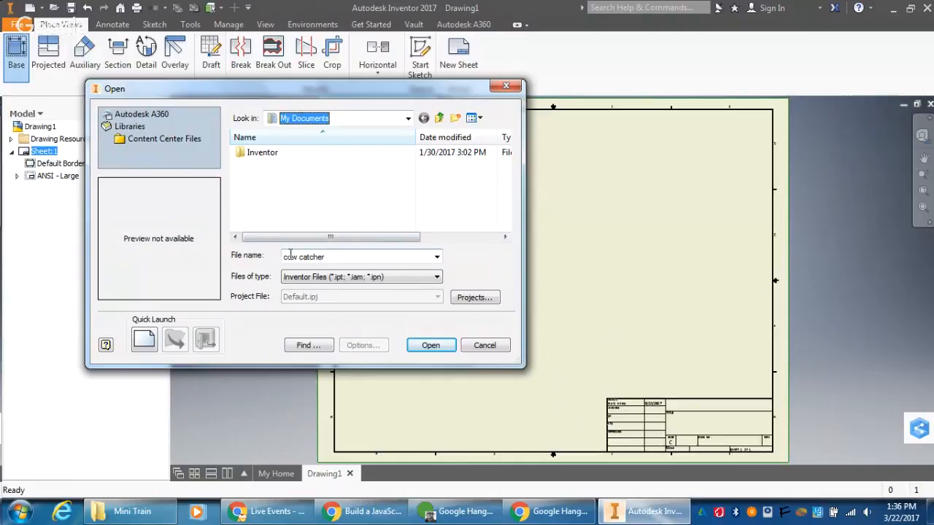
{"action": "left_click", "coordinate": [407, 118]}
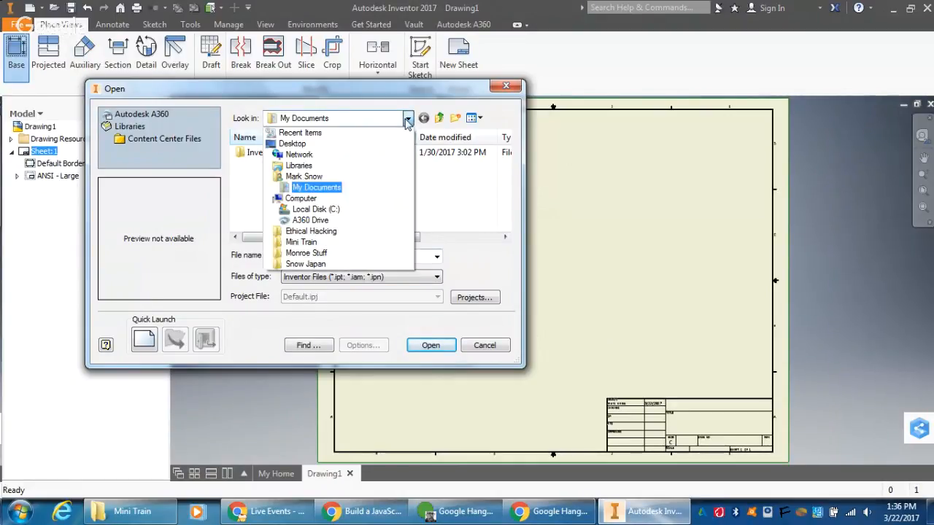
{"action": "left_click", "coordinate": [307, 252]}
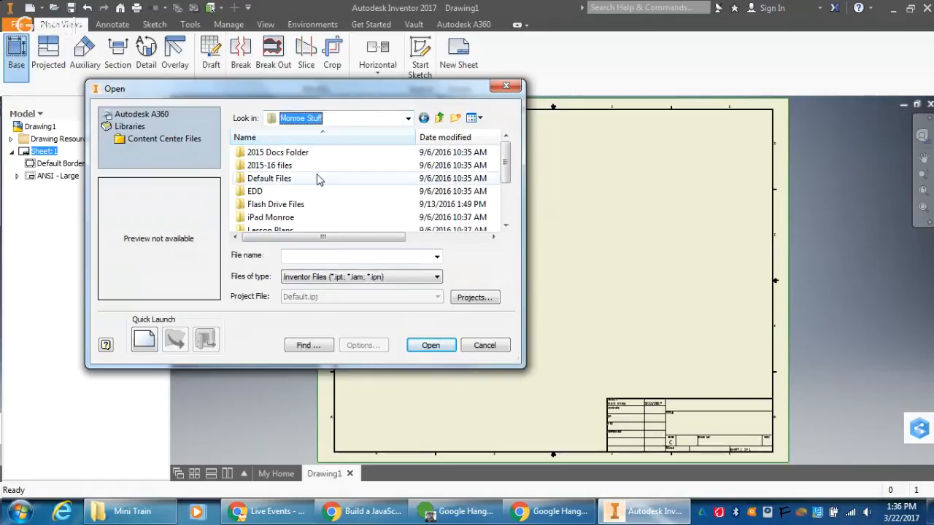
- Open the Desktop Z drive 2012 folder inside Flash Drive Files
{"action": "scroll", "coordinate": [316, 185], "scroll_direction": "down", "scroll_amount": 2}
{"action": "scroll", "coordinate": [316, 188], "scroll_direction": "up", "scroll_amount": 1}
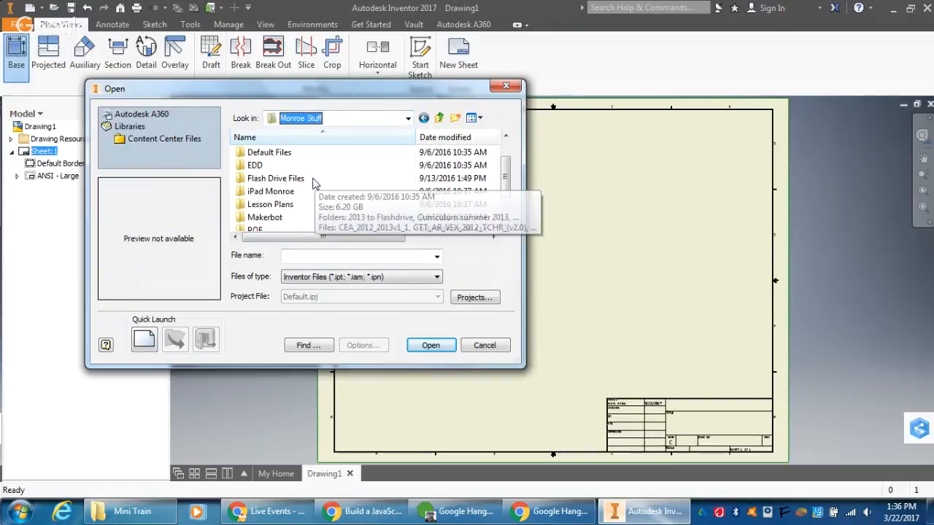
{"action": "left_click", "coordinate": [295, 181]}
{"action": "double_click", "coordinate": [294, 181]}
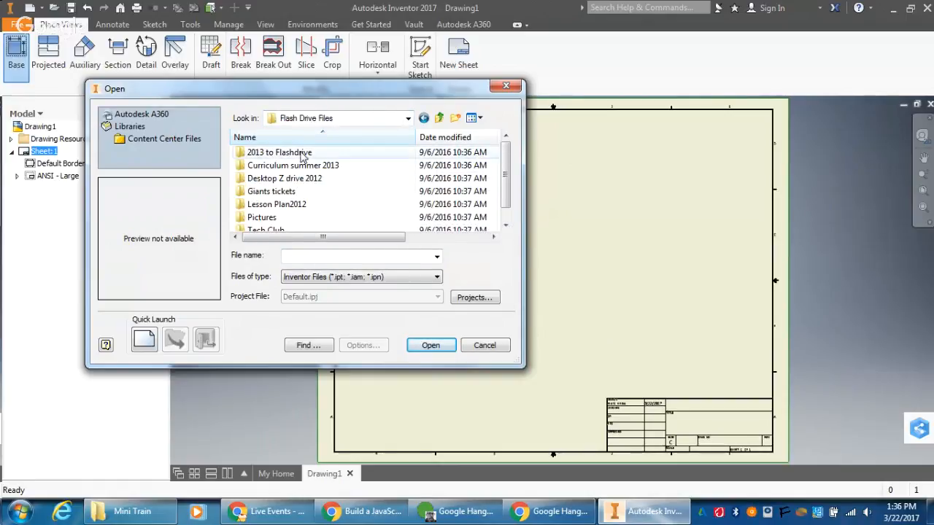
{"action": "left_click", "coordinate": [314, 182]}
{"action": "double_click", "coordinate": [313, 182]}
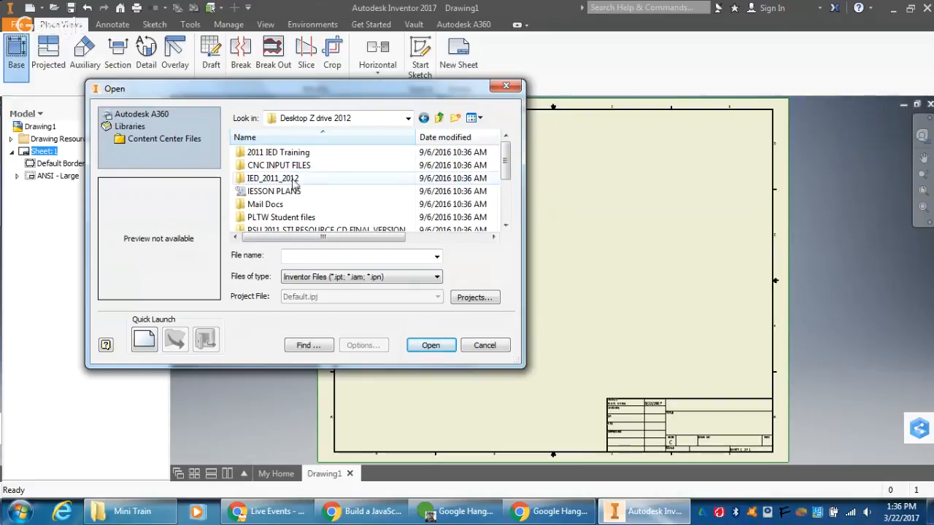
{"action": "double_click", "coordinate": [292, 180]}
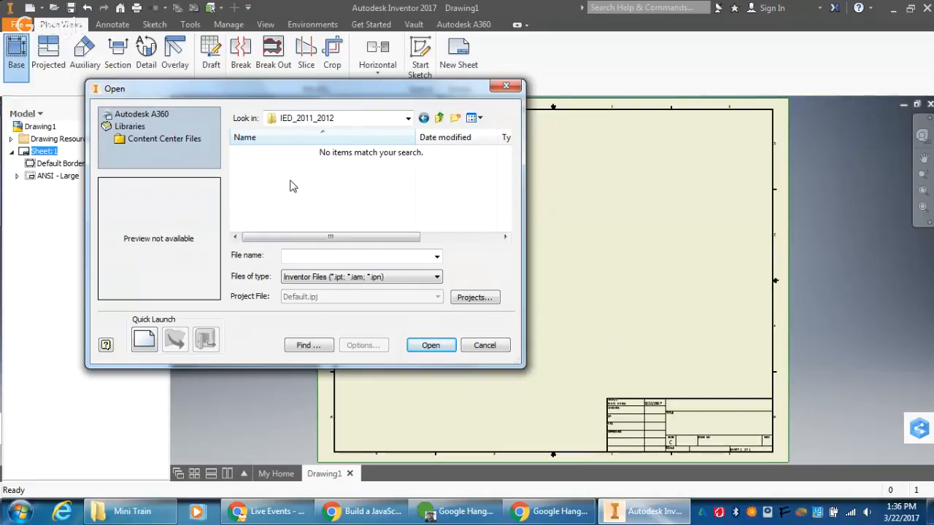
{"action": "left_click", "coordinate": [439, 118]}
{"action": "scroll", "coordinate": [332, 210], "scroll_direction": "down", "scroll_amount": 1}
{"action": "scroll", "coordinate": [332, 210], "scroll_direction": "up", "scroll_amount": 1}
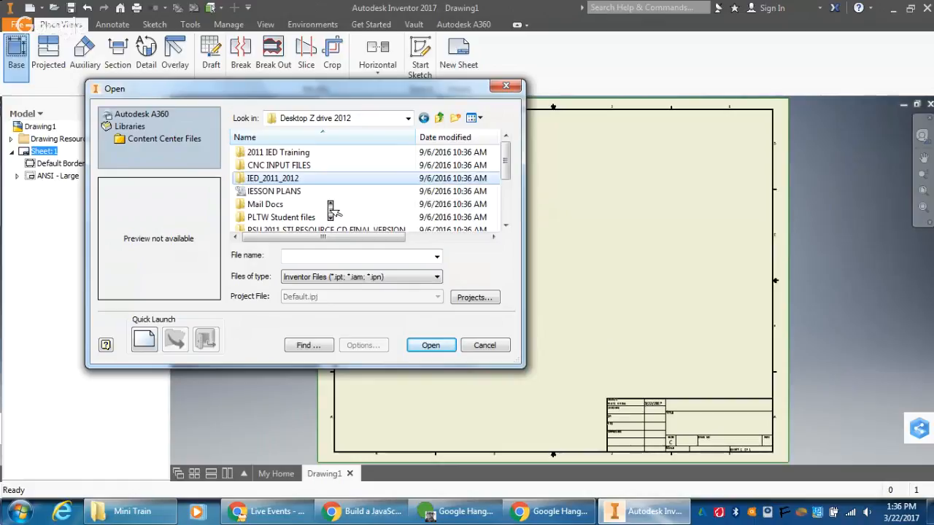
- Open the Mini Train folder inside 2011 IED Training
{"action": "double_click", "coordinate": [298, 155]}
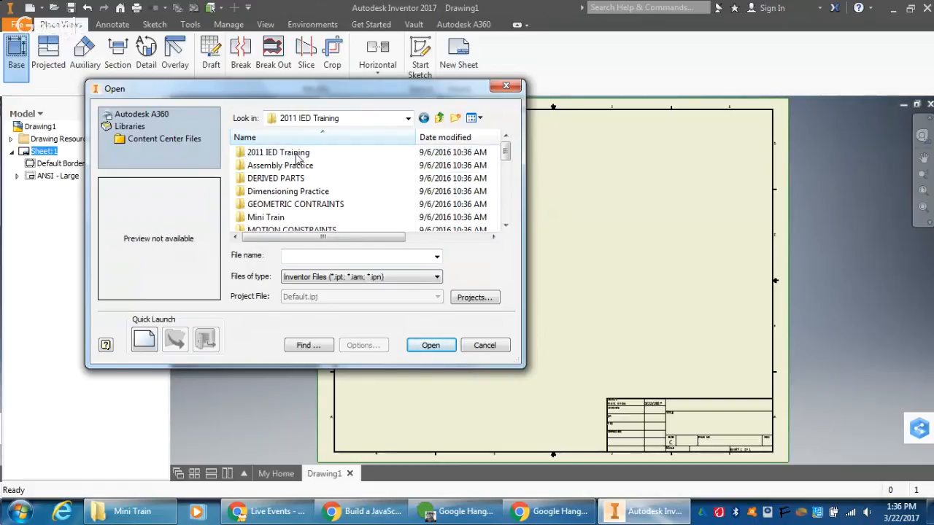
{"action": "scroll", "coordinate": [297, 159], "scroll_direction": "down", "scroll_amount": 2}
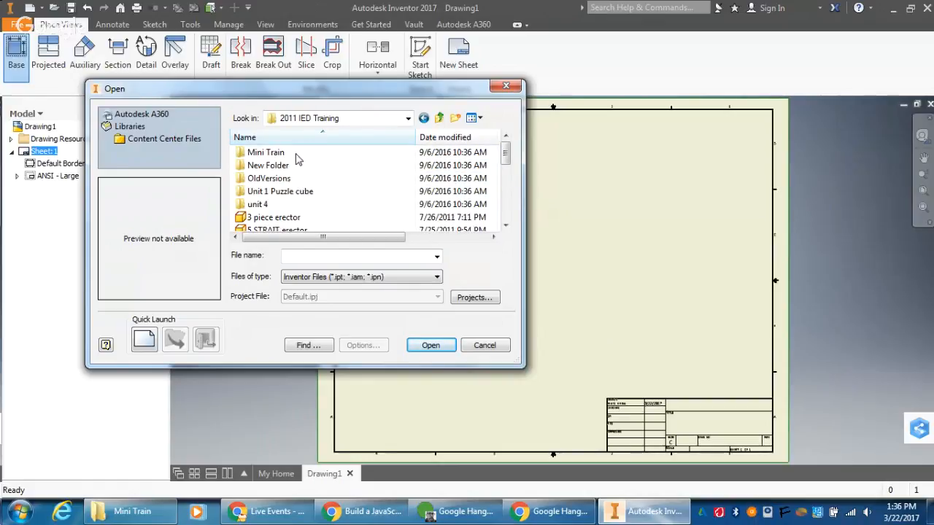
{"action": "left_click", "coordinate": [438, 118]}
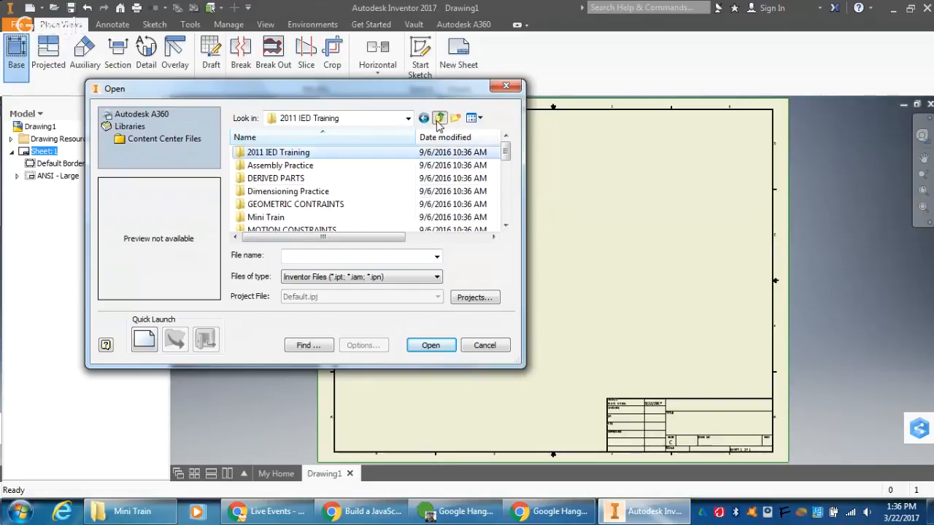
{"action": "double_click", "coordinate": [265, 217]}
- Load the Train assembled assembly file and create its front base view on the sheet at 1:1 scale
{"action": "scroll", "coordinate": [259, 221], "scroll_direction": "down", "scroll_amount": 4}
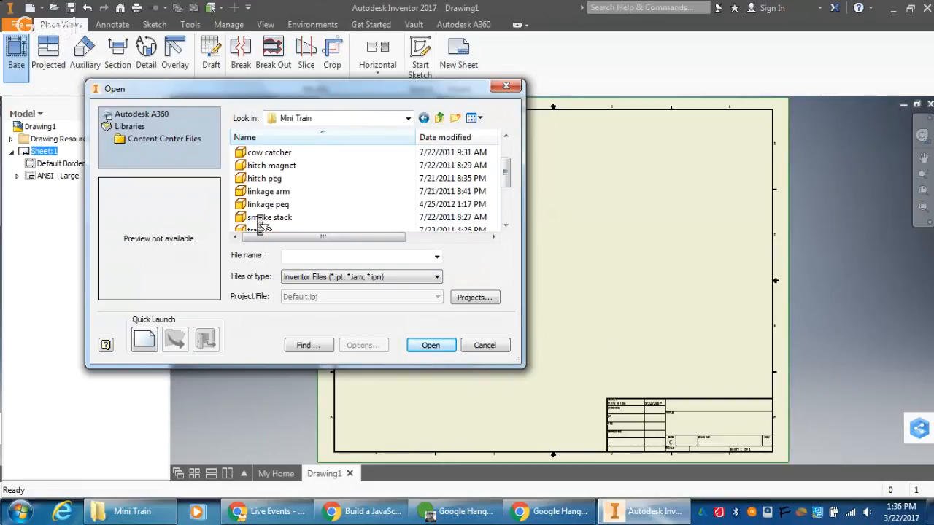
{"action": "left_click", "coordinate": [321, 178]}
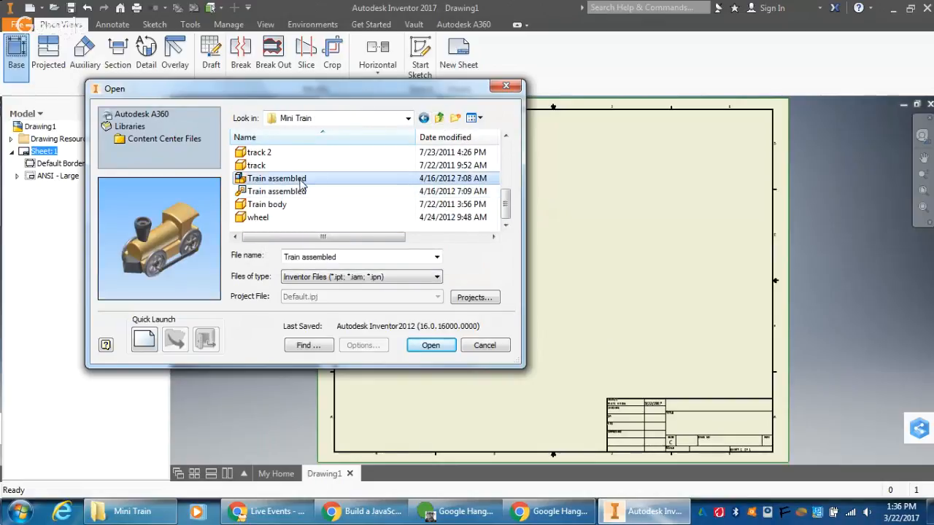
{"action": "left_click", "coordinate": [430, 345]}
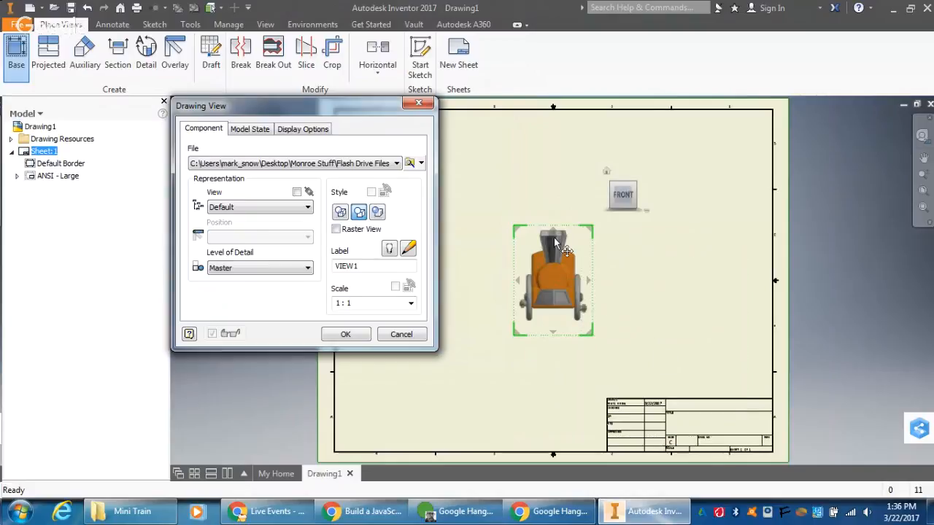
{"action": "left_click", "coordinate": [346, 334]}
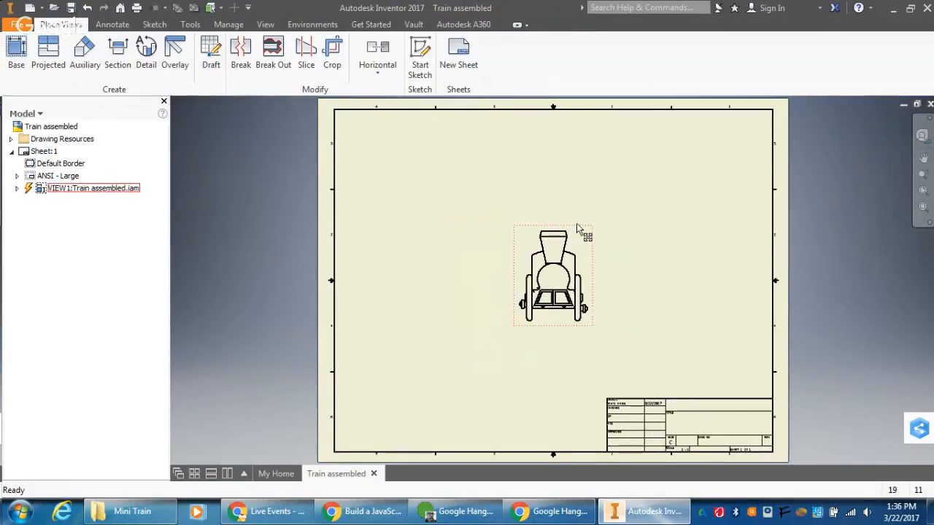
- Move the train's base view to the left half of the sheet and reorient it to the Left side view
{"action": "left_click_drag", "start_coordinate": [577, 229], "coordinate": [457, 248]}
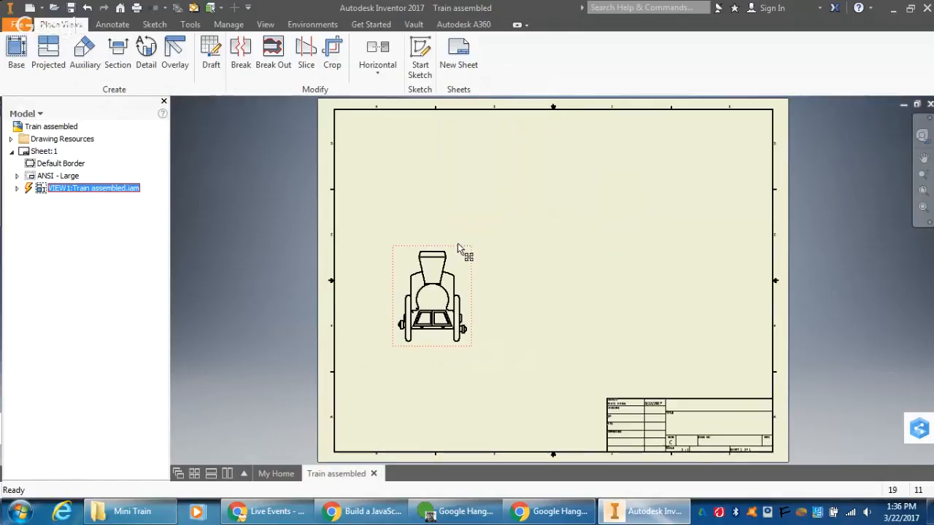
{"action": "double_click", "coordinate": [466, 279]}
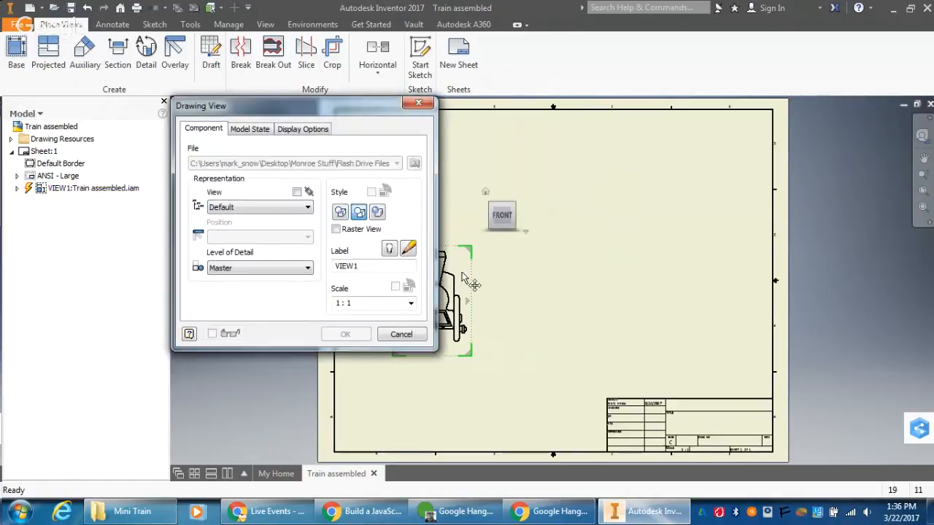
{"action": "left_click_drag", "start_coordinate": [367, 104], "coordinate": [250, 124]}
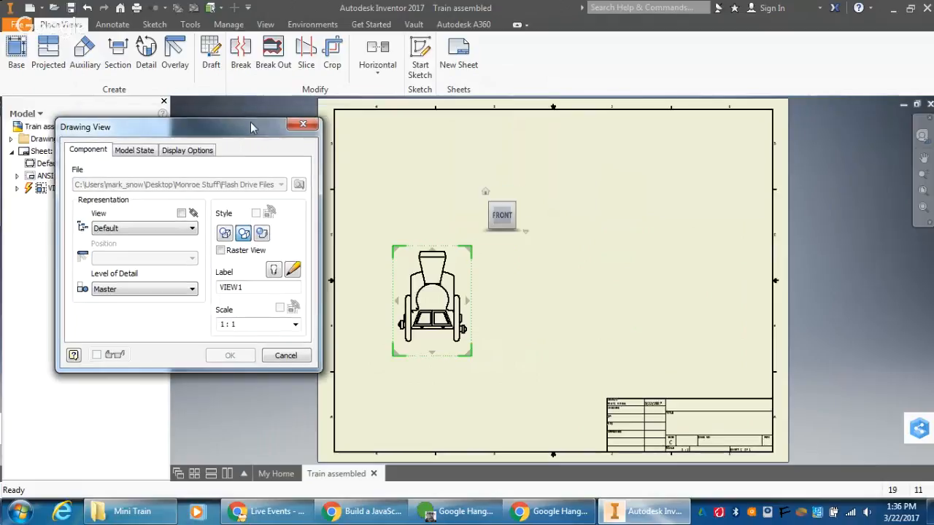
{"action": "left_click", "coordinate": [481, 216]}
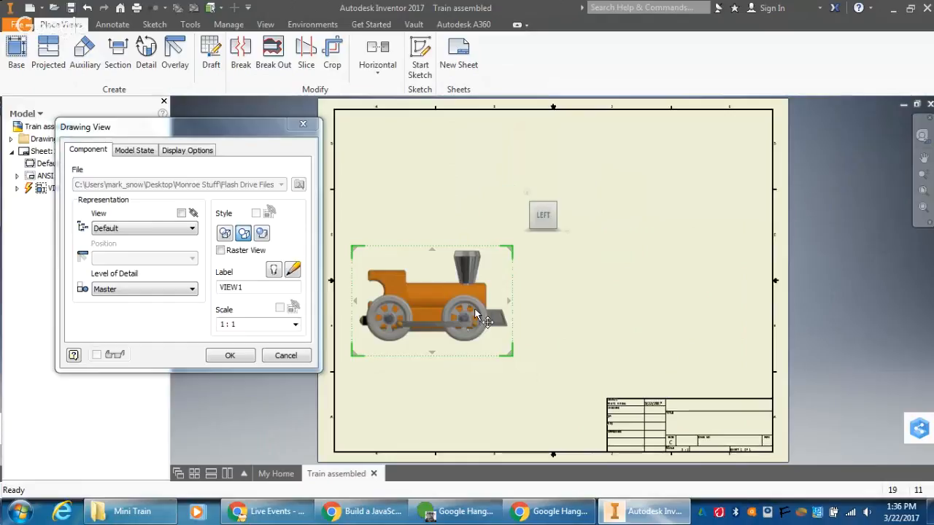
{"action": "left_click", "coordinate": [238, 357]}
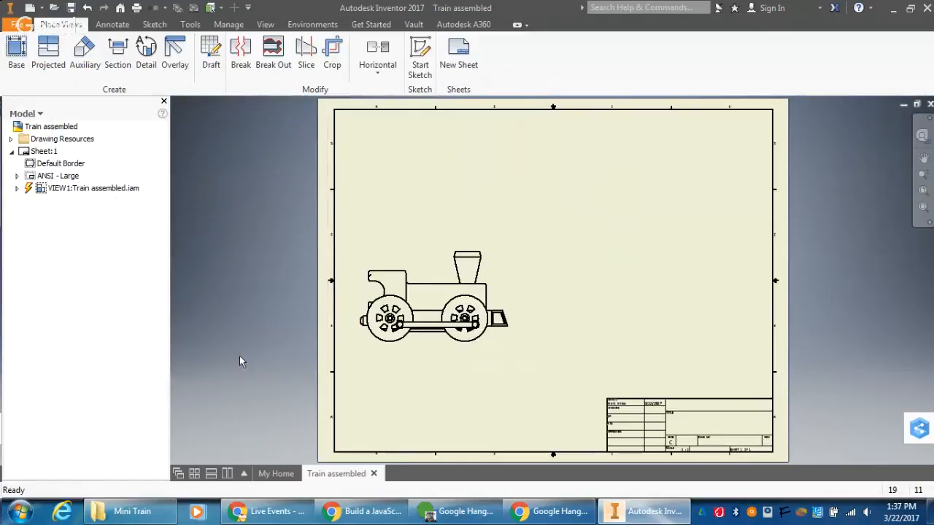
- Project a top view, a front view and an isometric view from the train's side base view
{"action": "left_click", "coordinate": [58, 51]}
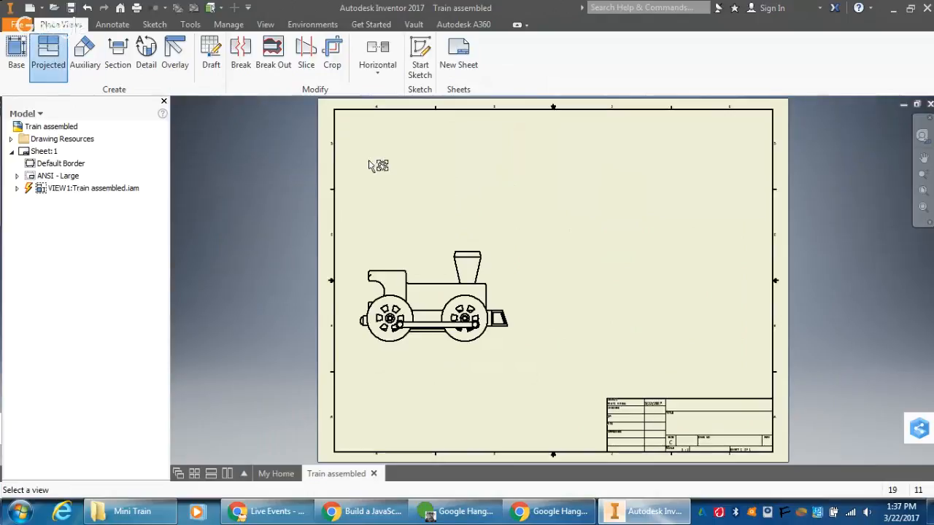
{"action": "left_click", "coordinate": [442, 303]}
{"action": "left_click", "coordinate": [420, 179]}
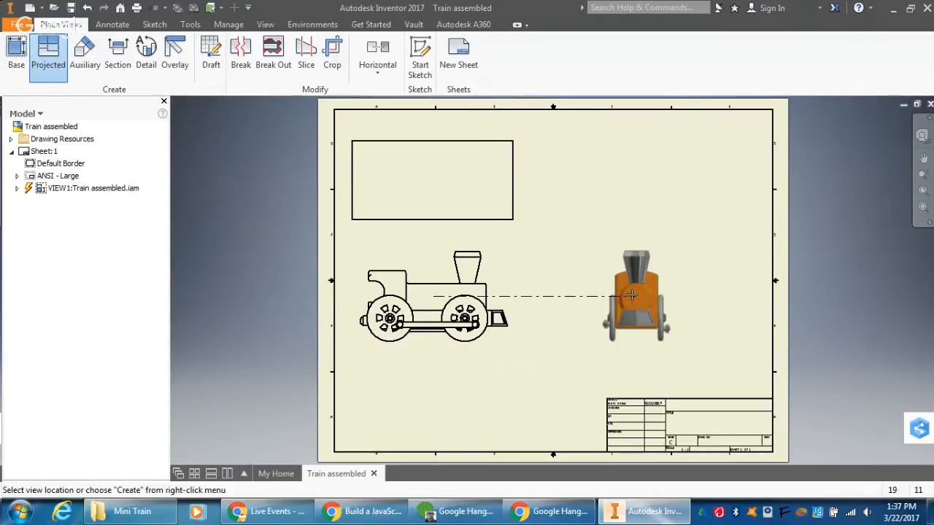
{"action": "left_click", "coordinate": [644, 302]}
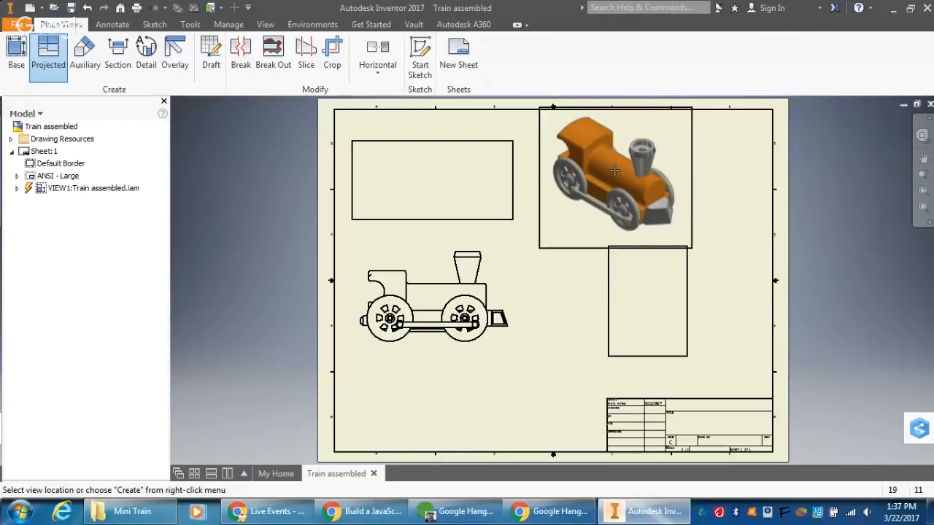
{"action": "right_click", "coordinate": [616, 174]}
{"action": "left_click", "coordinate": [665, 170]}
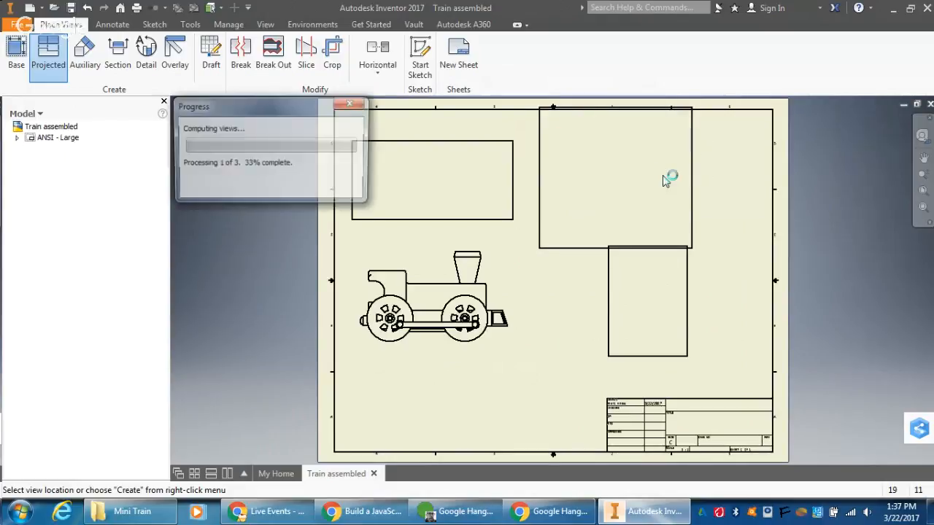
- Enable tangent edges in the display options of the train's side base view
{"action": "double_click", "coordinate": [496, 249]}
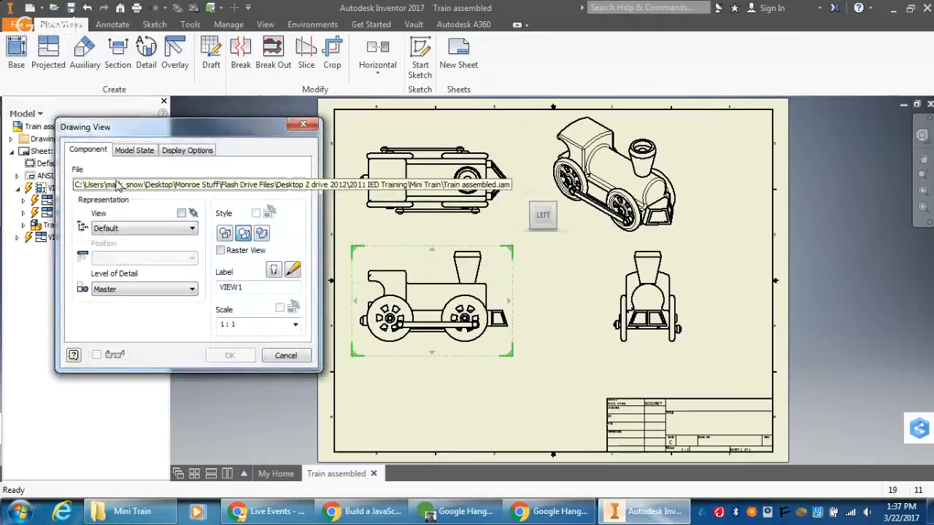
{"action": "left_click", "coordinate": [182, 150]}
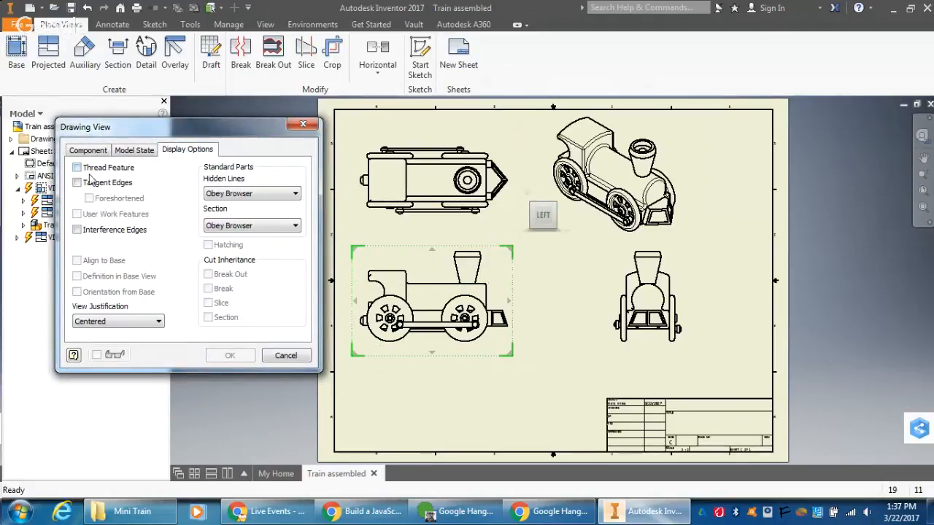
{"action": "left_click", "coordinate": [76, 183]}
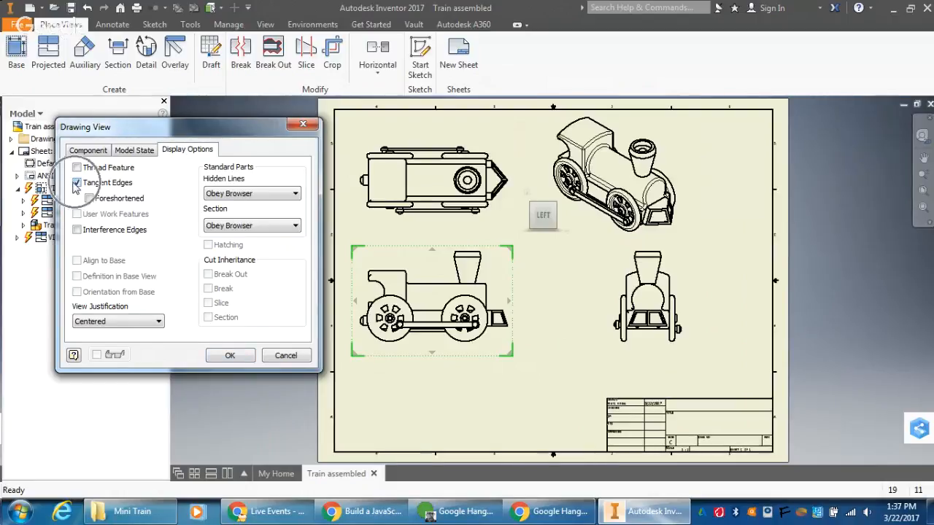
{"action": "left_click", "coordinate": [231, 355]}
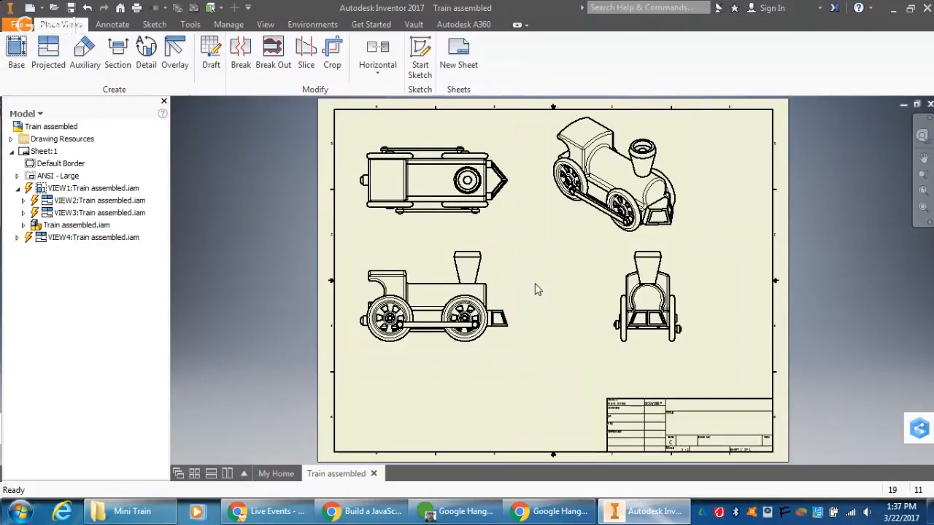
- Set the isometric view's scale to 1/2 and give it the shaded style
{"action": "double_click", "coordinate": [553, 240]}
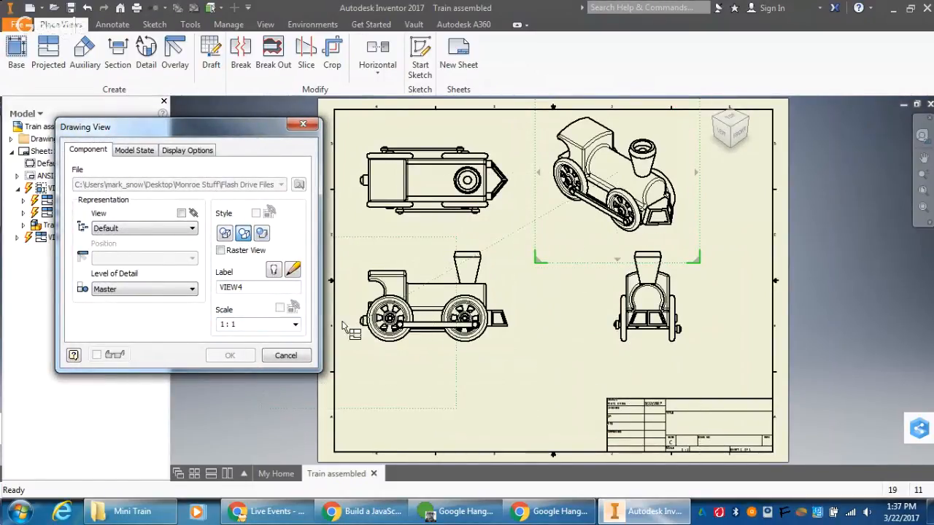
{"action": "left_click", "coordinate": [296, 324]}
{"action": "left_click", "coordinate": [270, 349]}
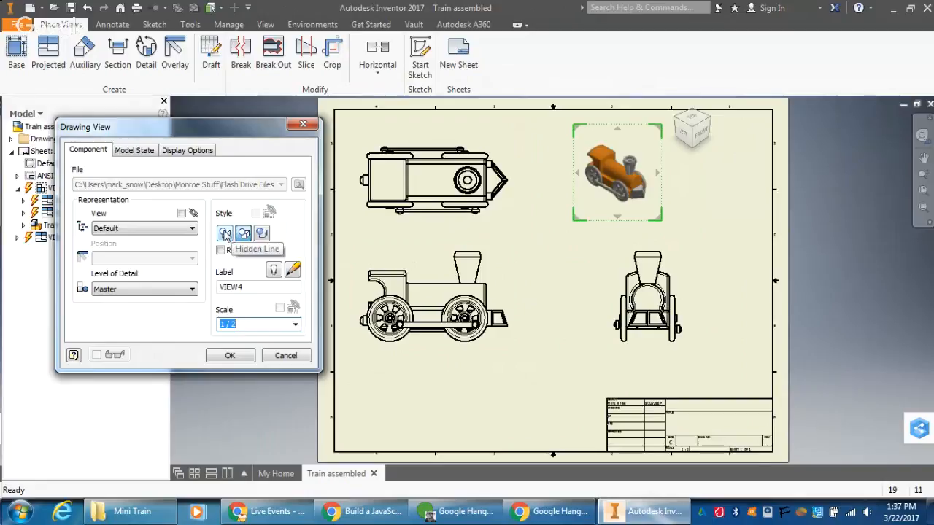
{"action": "left_click", "coordinate": [263, 235]}
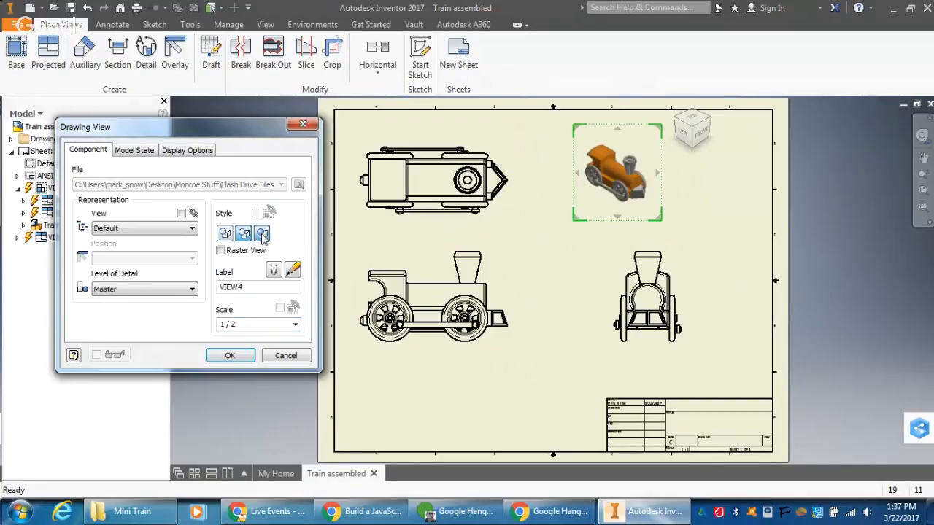
{"action": "left_click", "coordinate": [241, 357]}
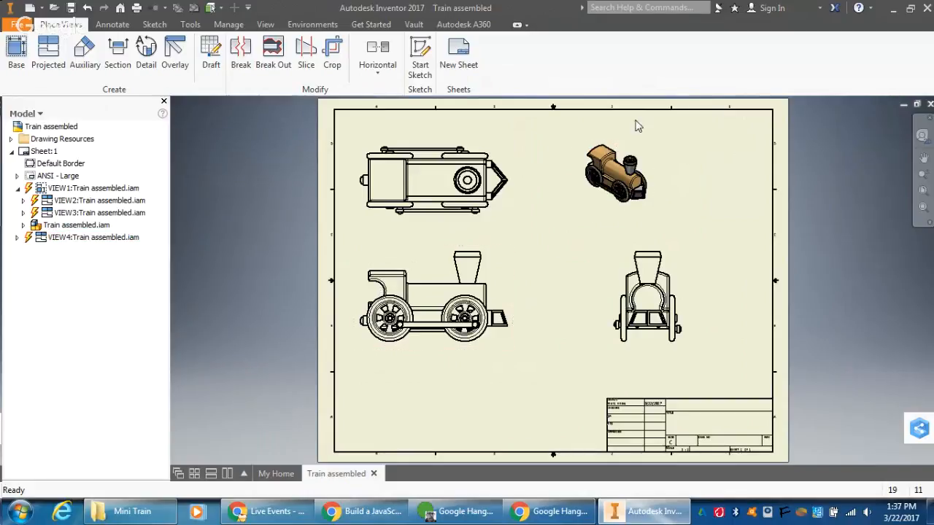
- Shift the isometric view closer to the sheet's right border and move the side base view lower on the sheet
{"action": "left_click_drag", "start_coordinate": [617, 157], "coordinate": [659, 156]}
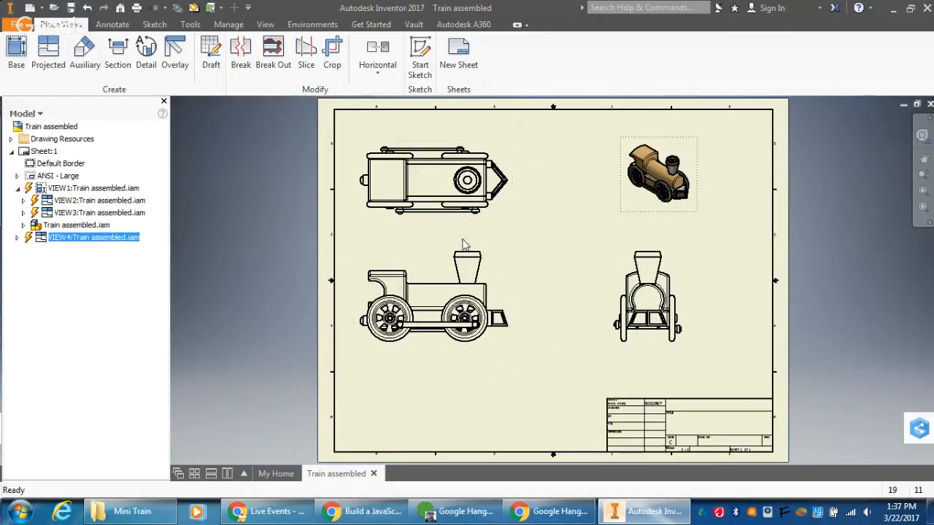
{"action": "left_click_drag", "start_coordinate": [493, 248], "coordinate": [514, 282]}
{"action": "double_click", "coordinate": [508, 282]}
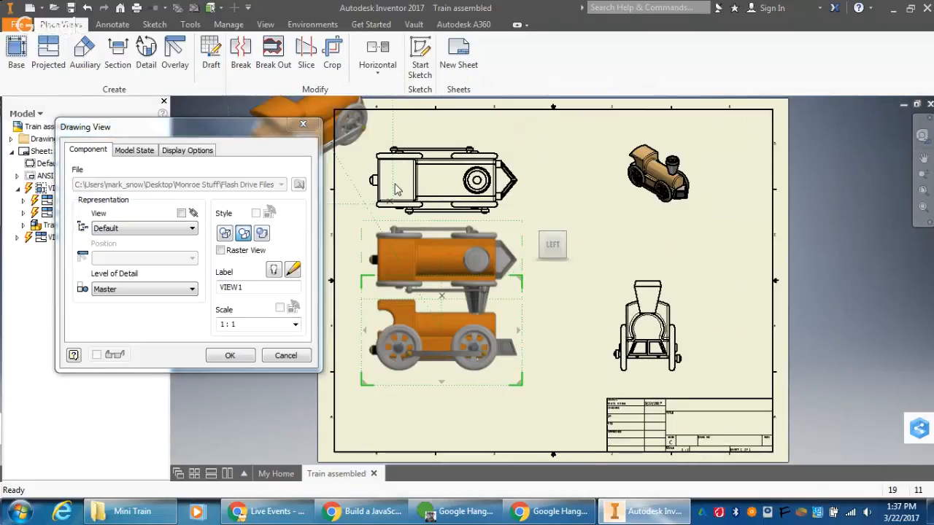
{"action": "key", "text": "Return"}
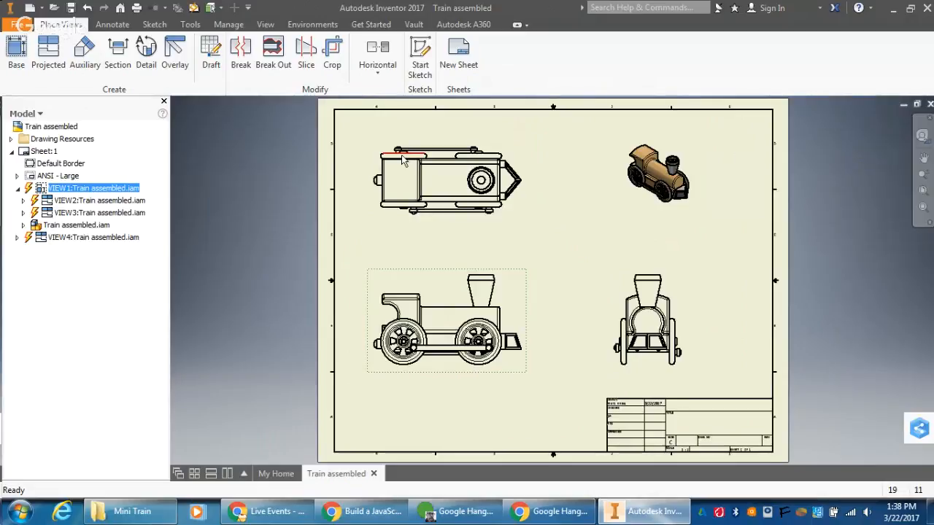
- Insert a structured parts list of the train assembly in the lower-left corner of the sheet border
{"action": "mouse_move", "coordinate": [401, 157]}
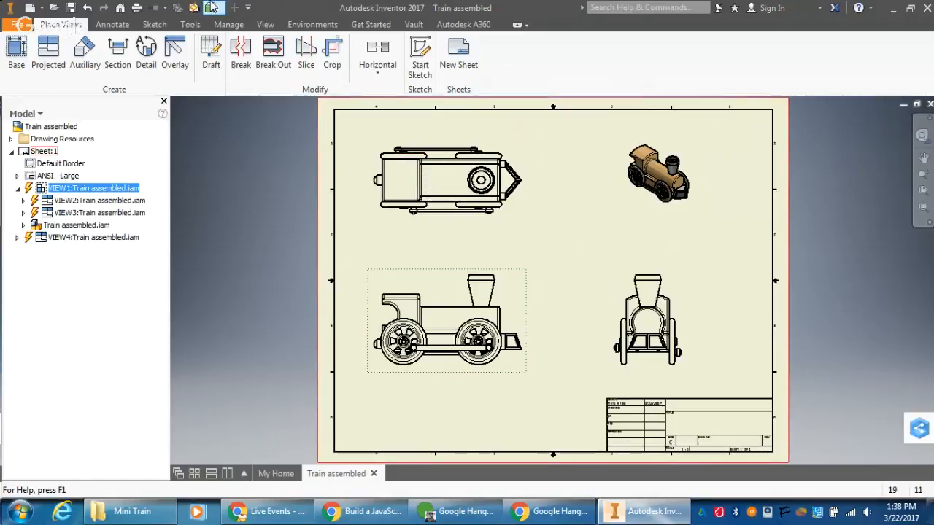
{"action": "left_click", "coordinate": [111, 25]}
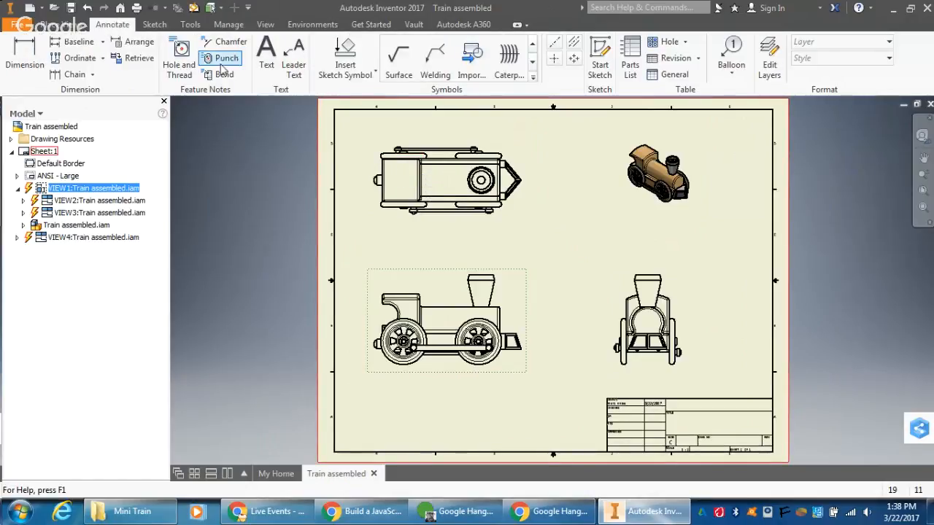
{"action": "left_click", "coordinate": [630, 56]}
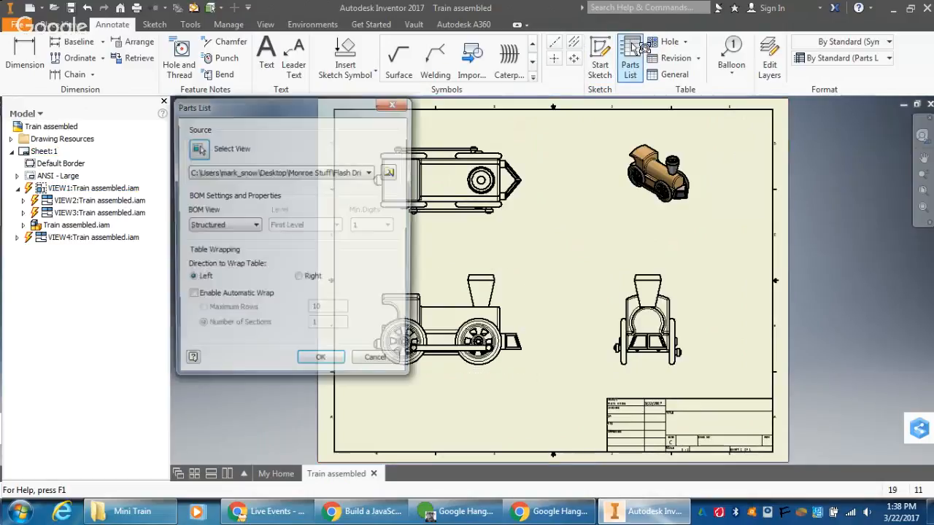
{"action": "left_click", "coordinate": [322, 363]}
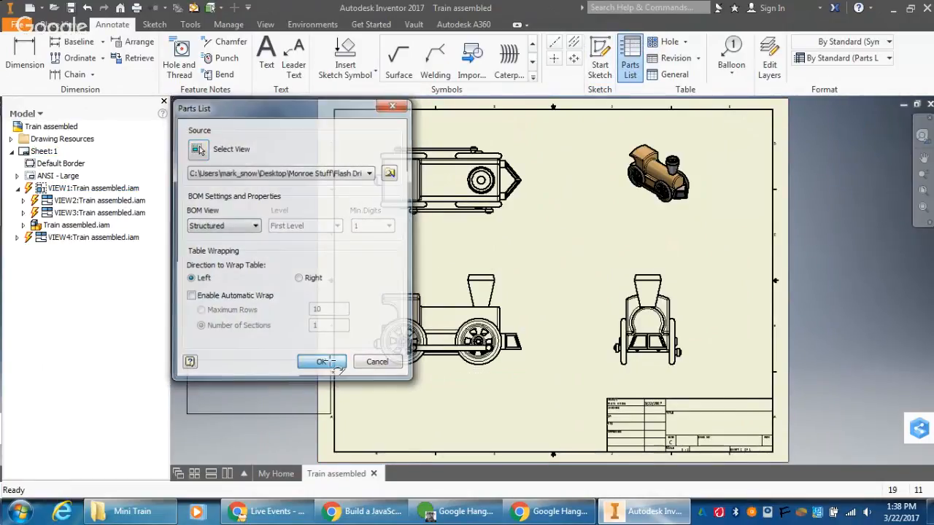
{"action": "left_click", "coordinate": [477, 398]}
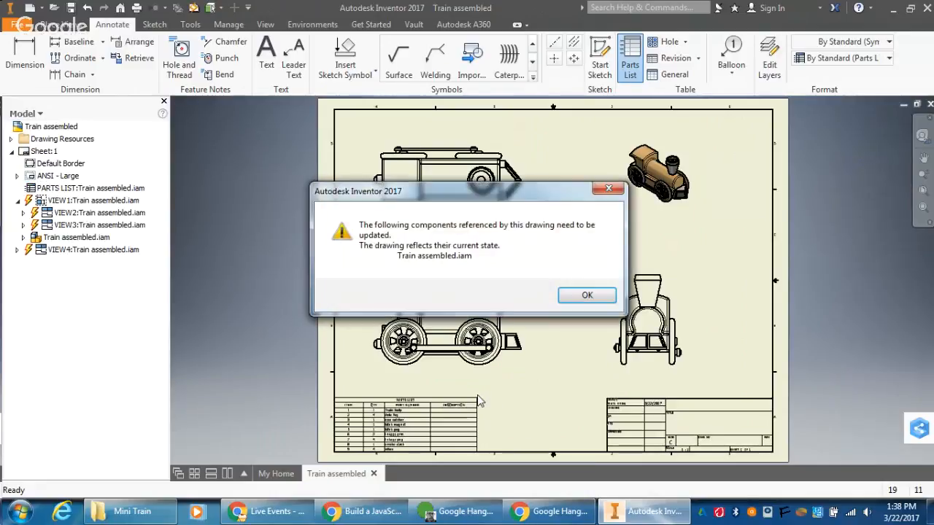
{"action": "left_click", "coordinate": [598, 299]}
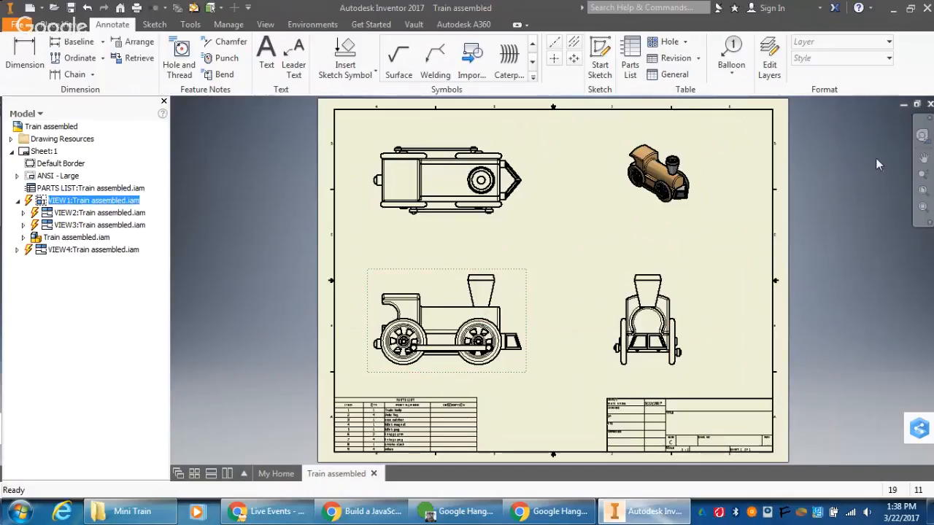
- Attach a balloon to the front wheel in the side view, placed below and to the right of the wheel
{"action": "left_click", "coordinate": [742, 235]}
{"action": "left_click", "coordinate": [922, 175]}
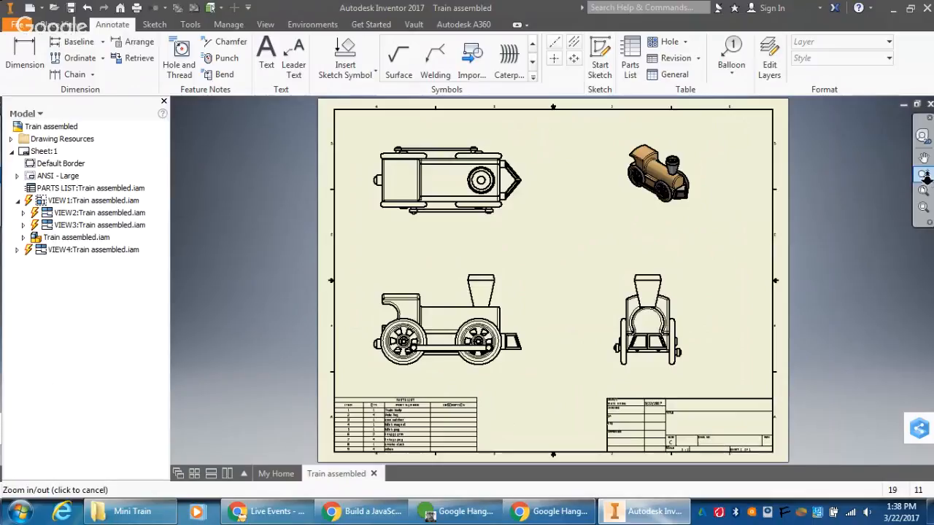
{"action": "left_click_drag", "start_coordinate": [719, 192], "coordinate": [725, 217]}
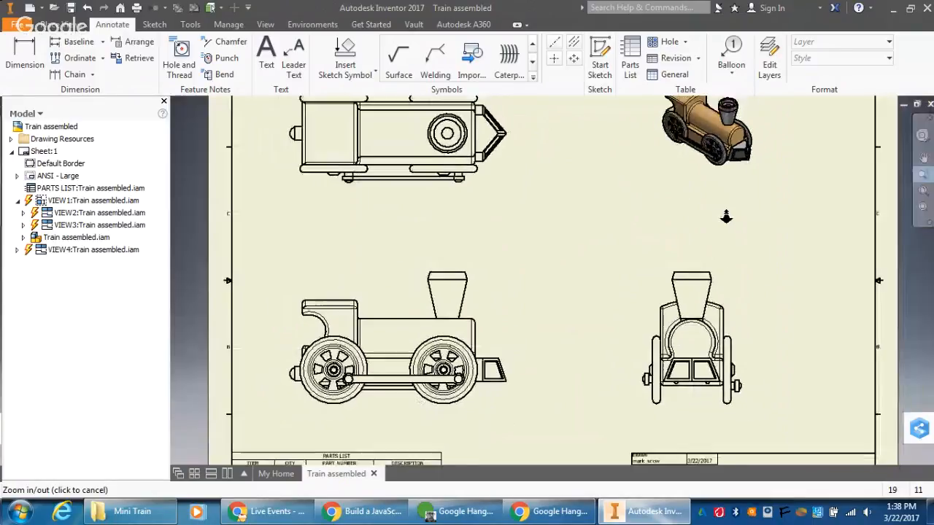
{"action": "left_click", "coordinate": [923, 157]}
{"action": "left_click_drag", "start_coordinate": [603, 243], "coordinate": [636, 140]}
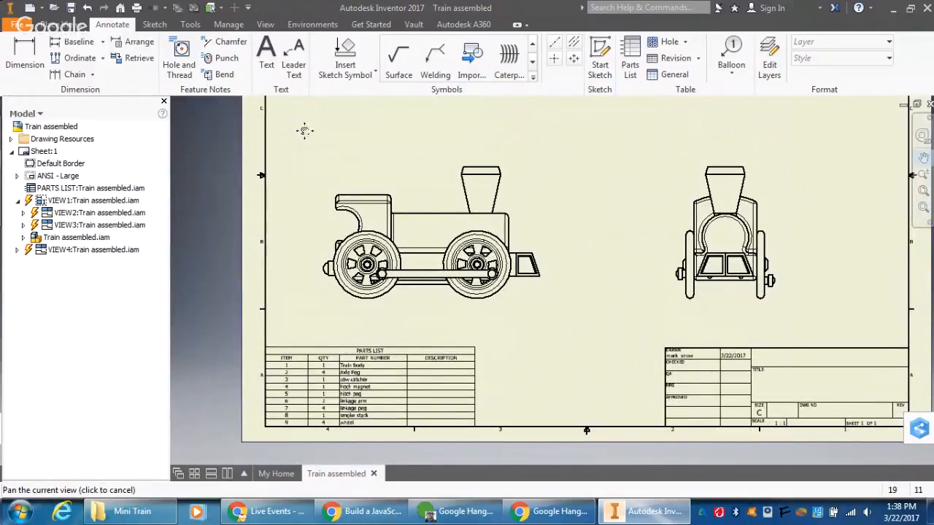
{"action": "left_click", "coordinate": [732, 54]}
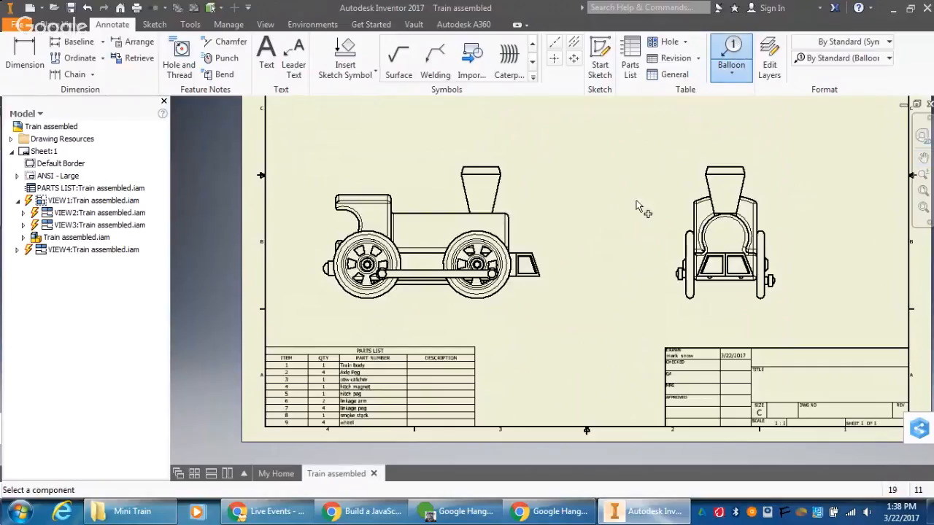
{"action": "left_click", "coordinate": [487, 297]}
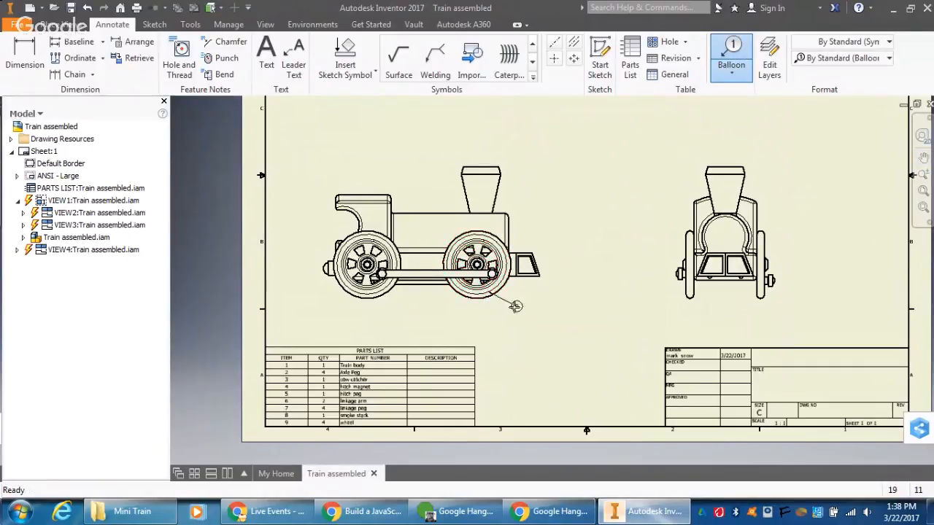
{"action": "left_click", "coordinate": [552, 324]}
{"action": "right_click", "coordinate": [575, 306]}
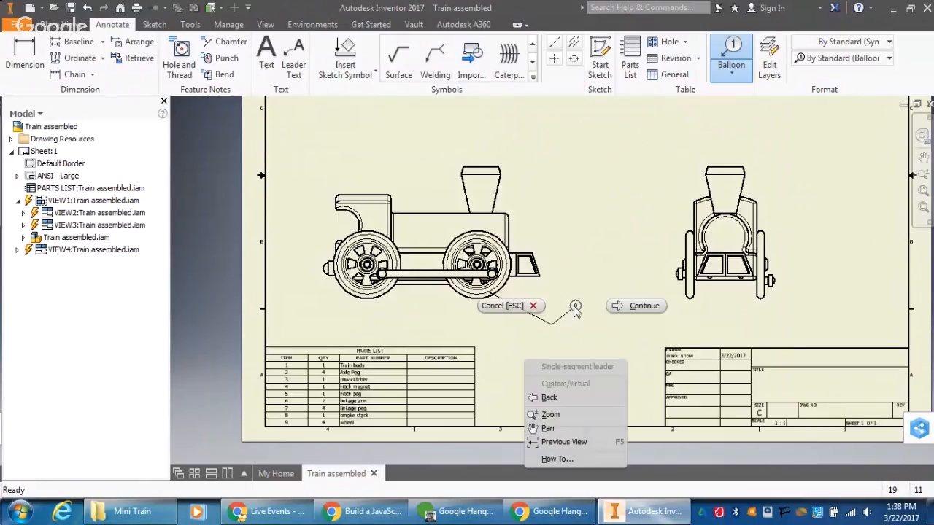
{"action": "left_click", "coordinate": [616, 311]}
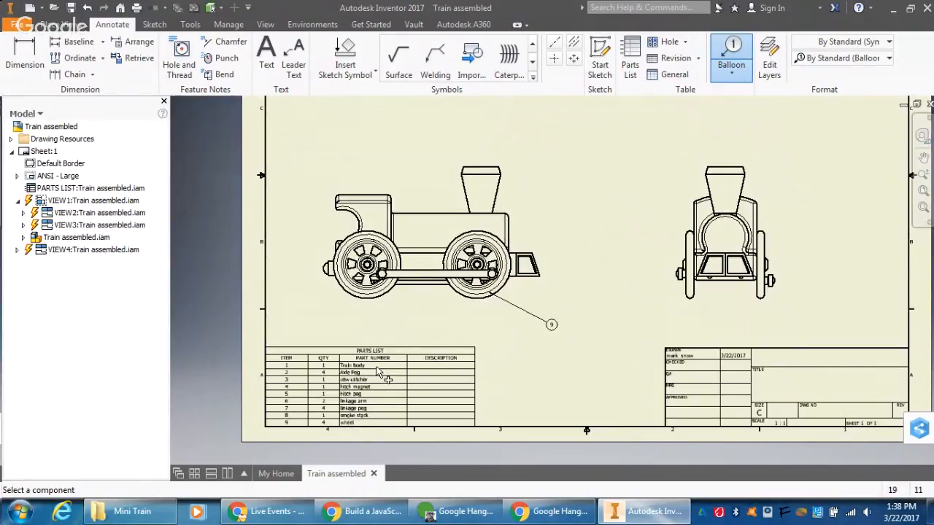
- Add balloons to the cow catcher and the linkage arm in the side view
{"action": "left_click", "coordinate": [531, 266]}
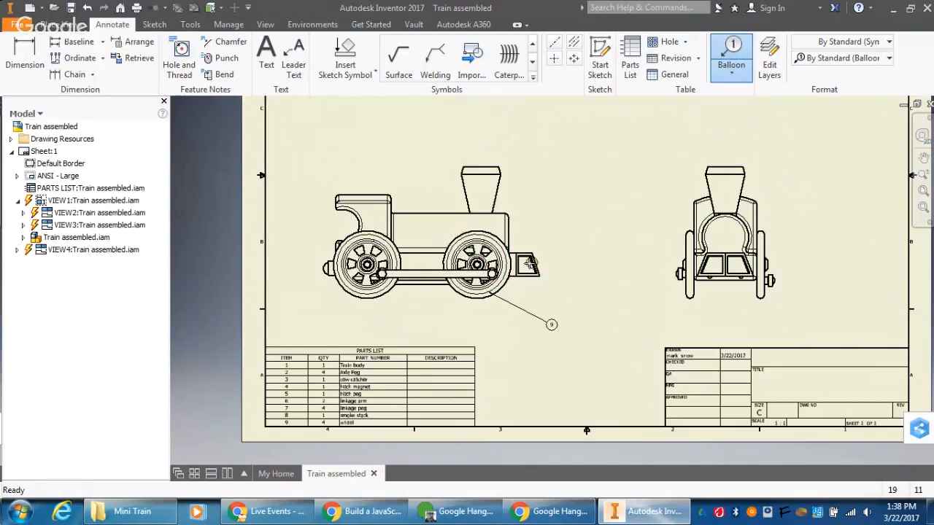
{"action": "right_click", "coordinate": [595, 293]}
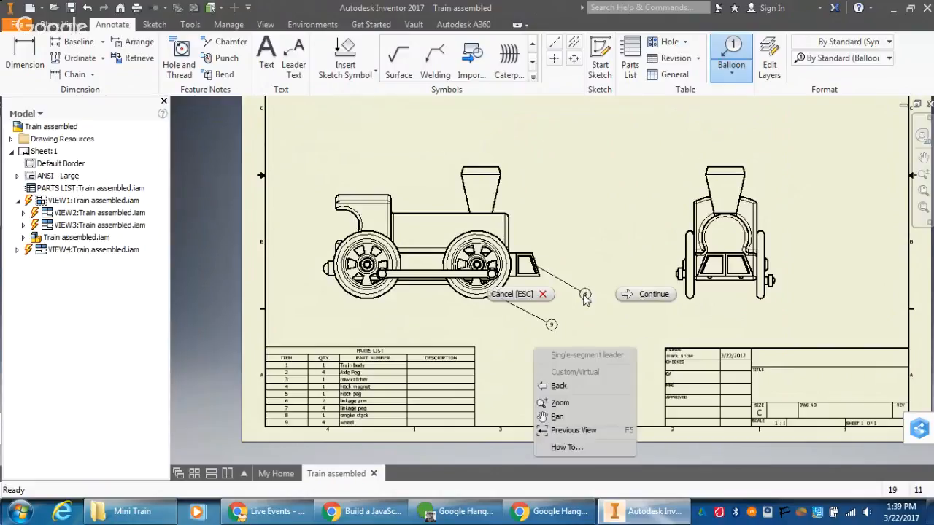
{"action": "left_click", "coordinate": [584, 293]}
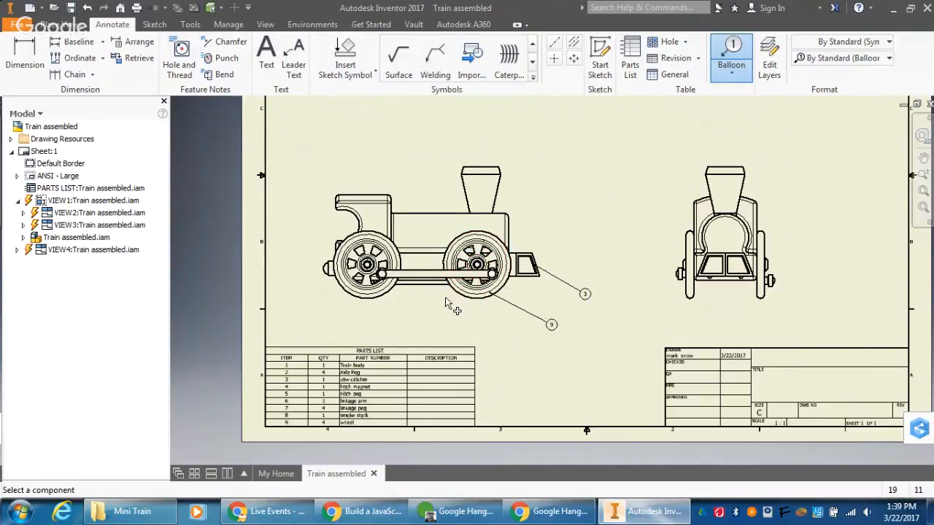
{"action": "left_click", "coordinate": [421, 274]}
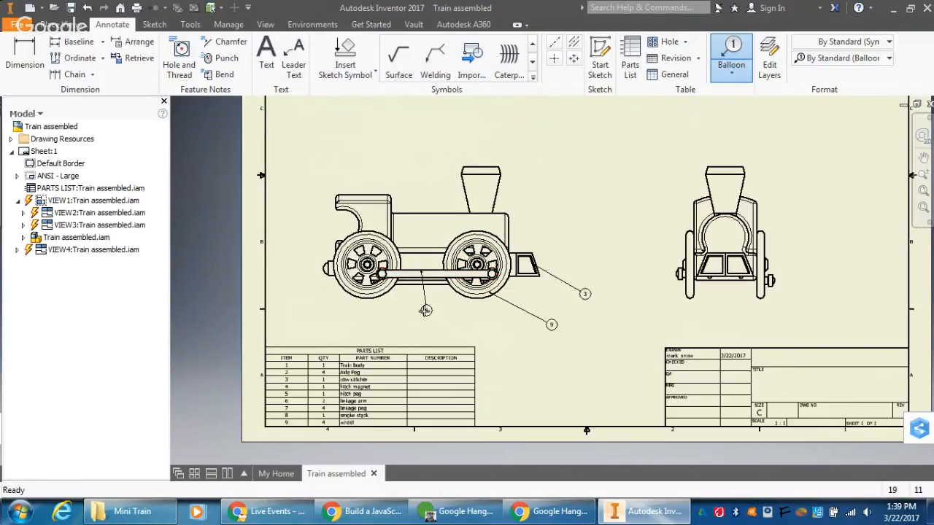
{"action": "left_click", "coordinate": [467, 328]}
{"action": "right_click", "coordinate": [467, 329]}
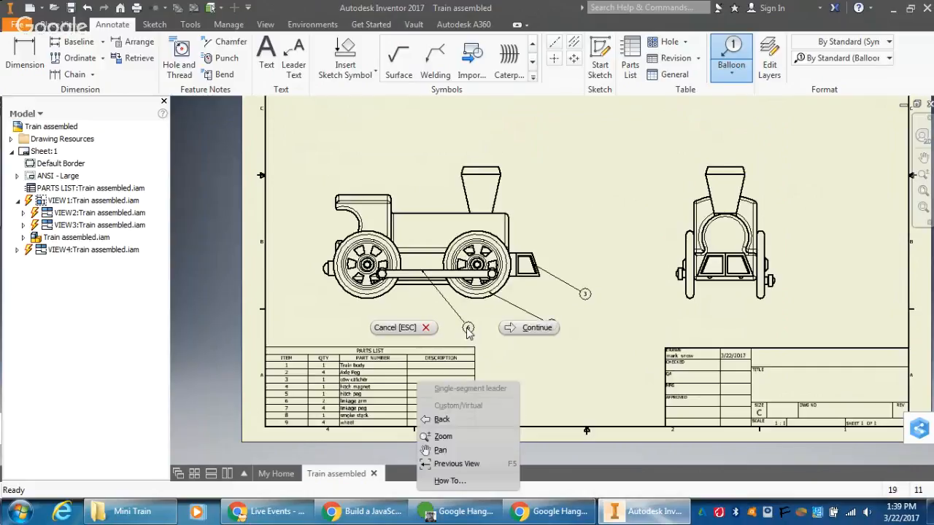
{"action": "left_click", "coordinate": [511, 332]}
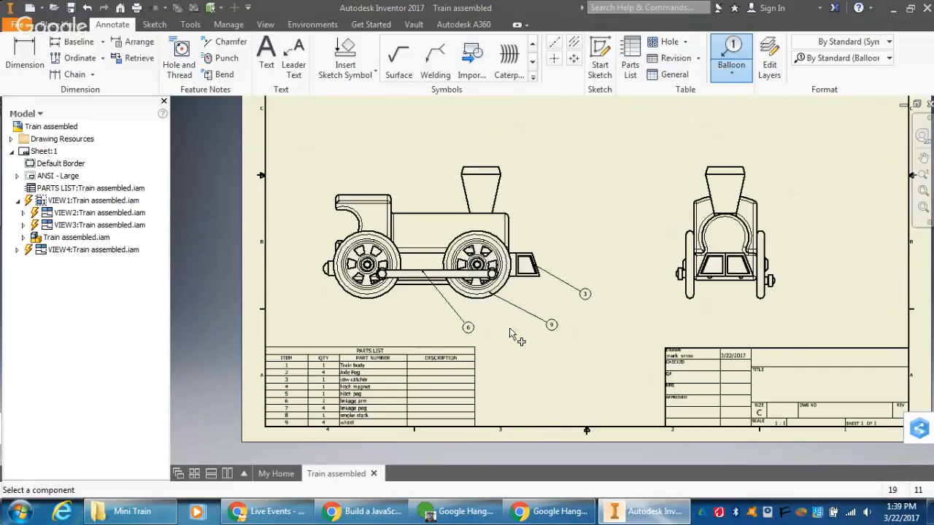
- Add balloons to the smoke stack and the train body in the side view
{"action": "left_click", "coordinate": [495, 191]}
{"action": "left_click", "coordinate": [574, 229]}
{"action": "right_click", "coordinate": [574, 229]}
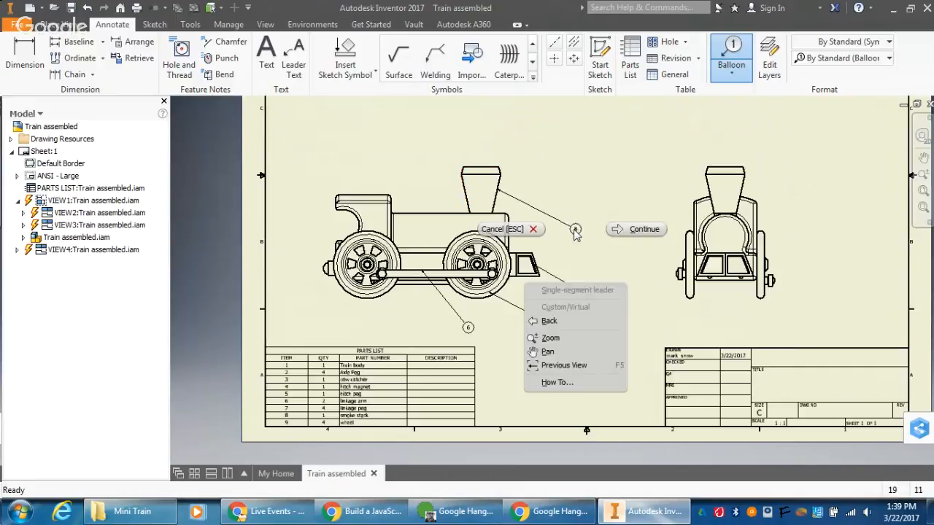
{"action": "left_click", "coordinate": [625, 225]}
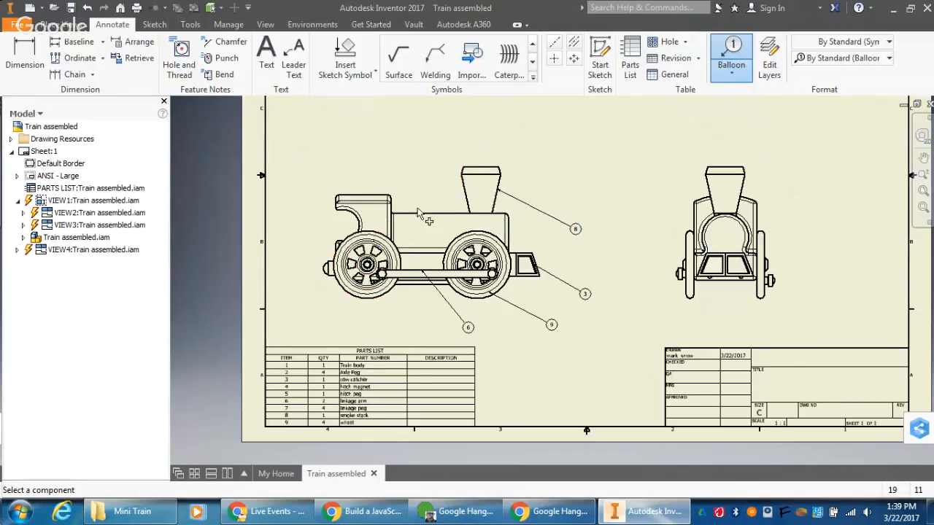
{"action": "left_click", "coordinate": [380, 198]}
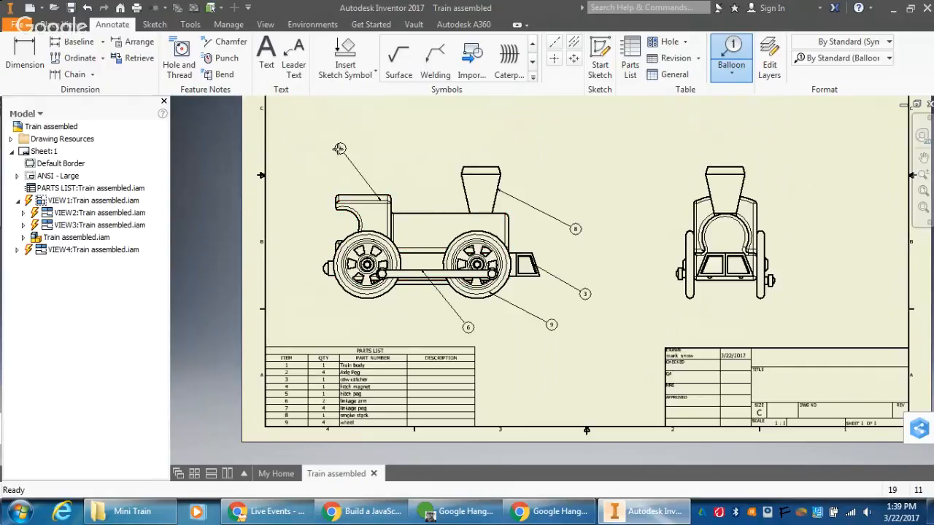
{"action": "right_click", "coordinate": [339, 148]}
{"action": "left_click", "coordinate": [387, 152]}
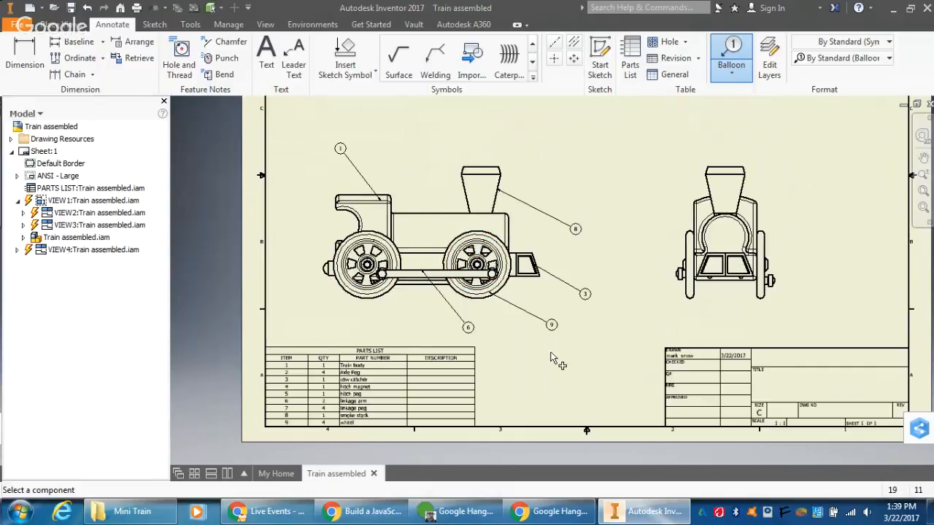
- Attach a balloon to the linkage peg on the outside of the wheel in the front view, placed up and to its right
{"action": "left_click", "coordinate": [468, 329]}
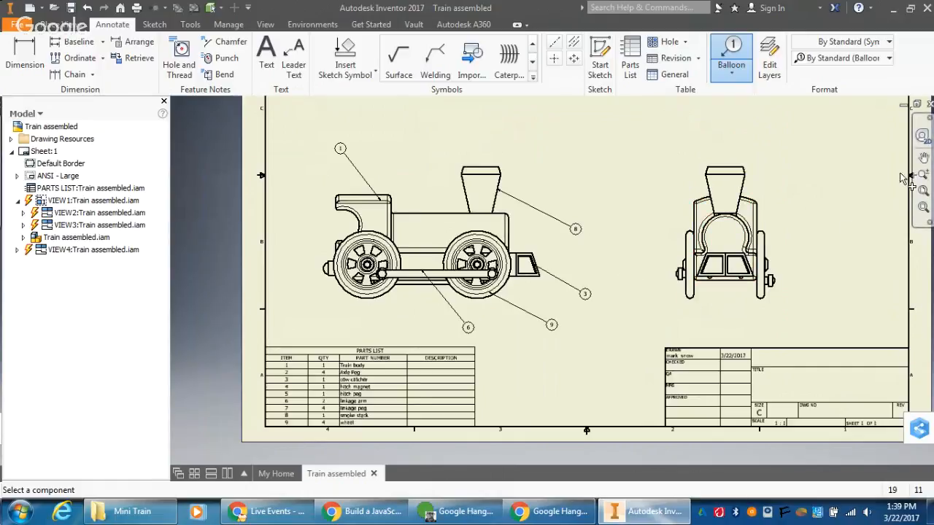
{"action": "scroll", "coordinate": [848, 179], "scroll_direction": "down", "scroll_amount": 8}
{"action": "scroll", "coordinate": [851, 184], "scroll_direction": "up", "scroll_amount": 3}
{"action": "scroll", "coordinate": [850, 185], "scroll_direction": "up", "scroll_amount": 5}
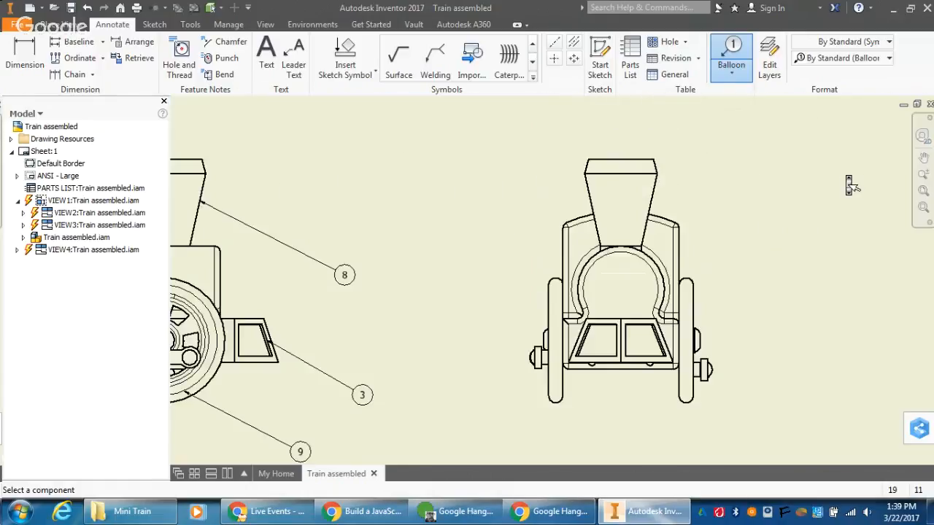
{"action": "scroll", "coordinate": [850, 185], "scroll_direction": "down", "scroll_amount": 8}
{"action": "scroll", "coordinate": [850, 185], "scroll_direction": "up", "scroll_amount": 5}
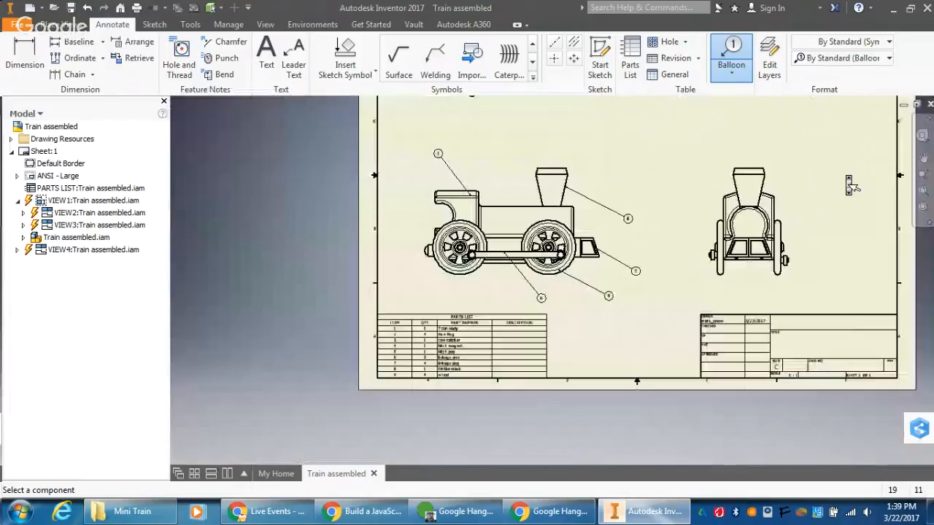
{"action": "scroll", "coordinate": [595, 223], "scroll_direction": "down", "scroll_amount": 2}
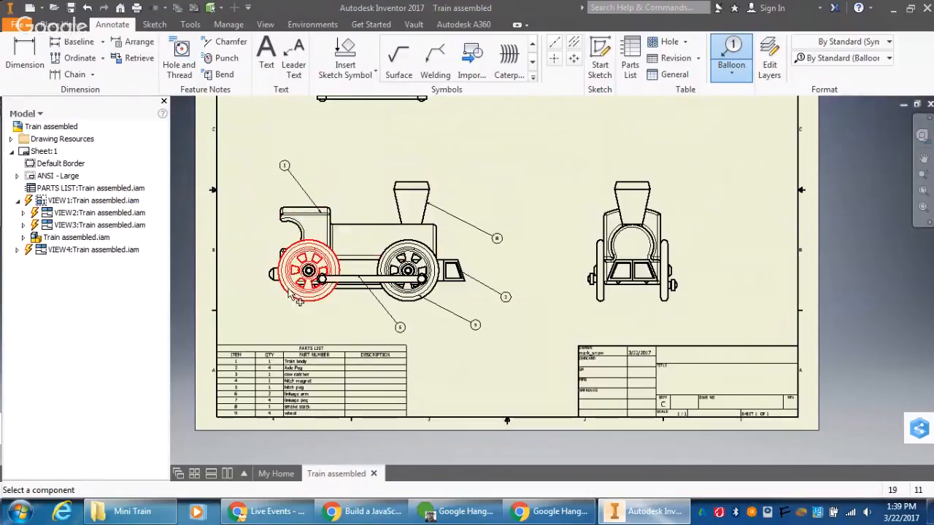
{"action": "left_click", "coordinate": [676, 287]}
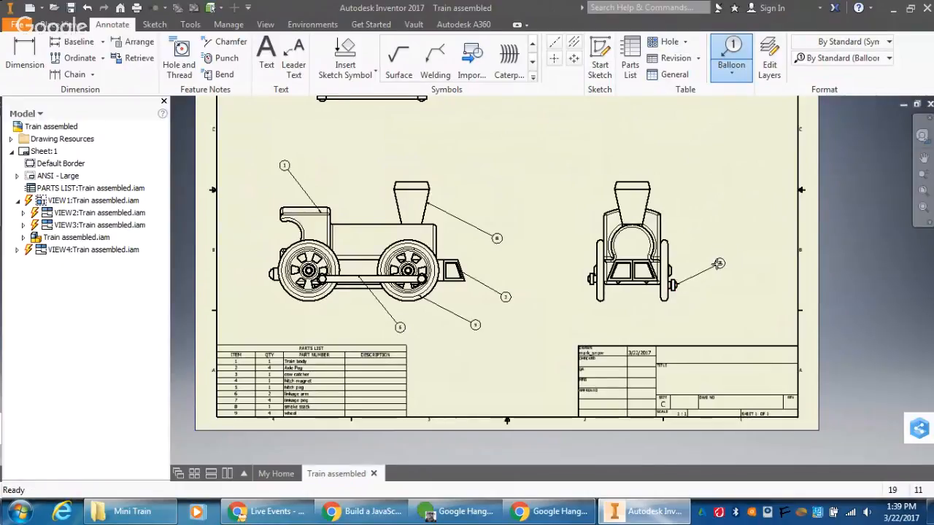
{"action": "left_click", "coordinate": [720, 265]}
{"action": "right_click", "coordinate": [720, 267]}
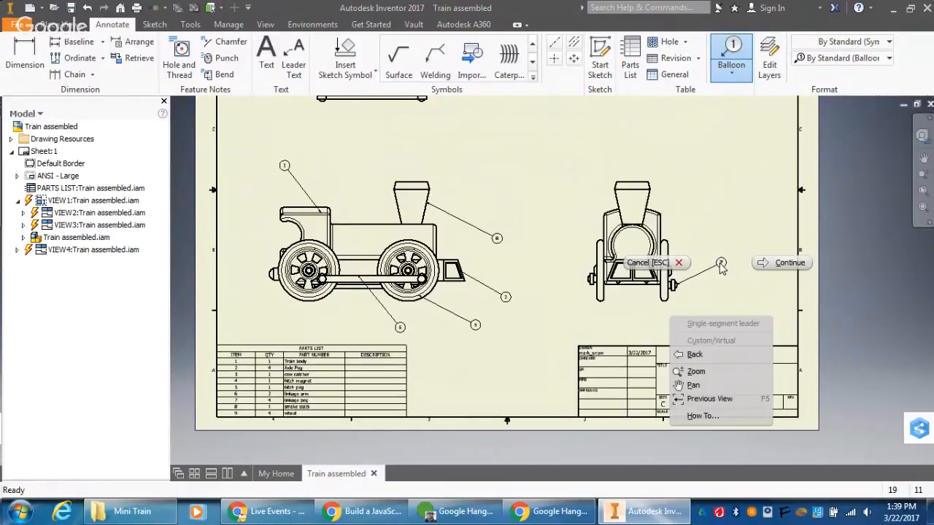
{"action": "left_click", "coordinate": [772, 262]}
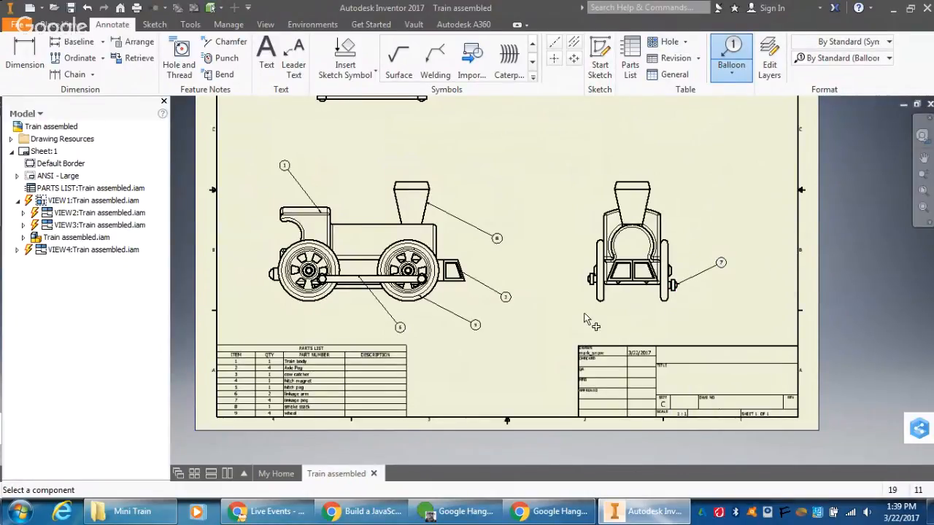
- Add balloons to the hitch magnet and the hitch peg at the rear of the train in the side view
{"action": "left_click", "coordinate": [273, 280]}
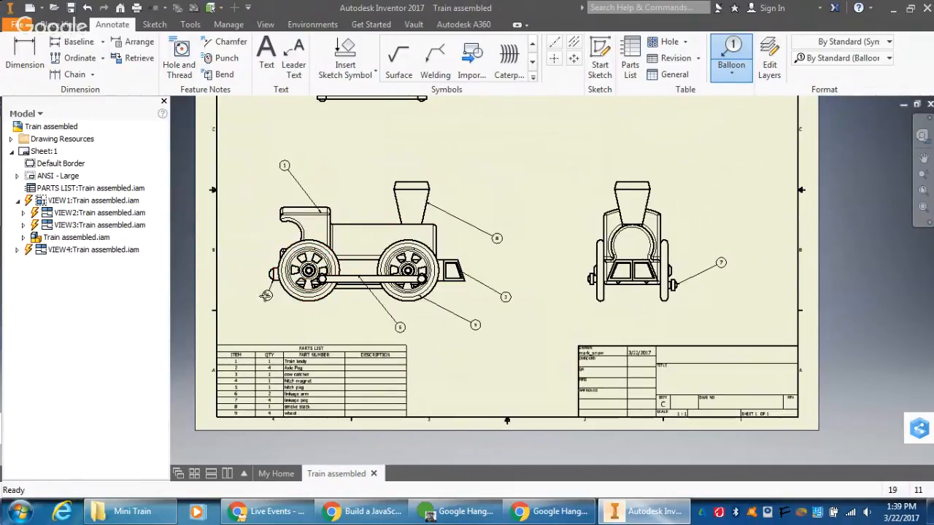
{"action": "right_click", "coordinate": [258, 315]}
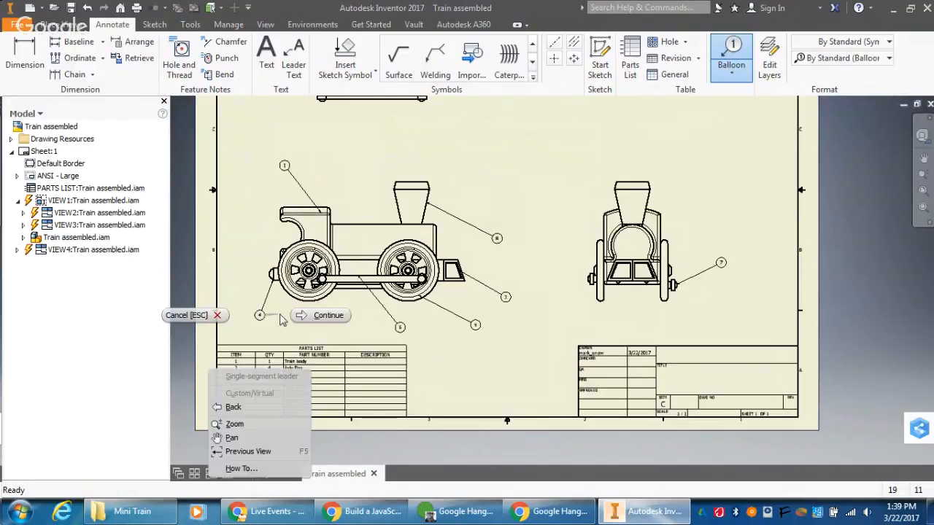
{"action": "left_click", "coordinate": [282, 321]}
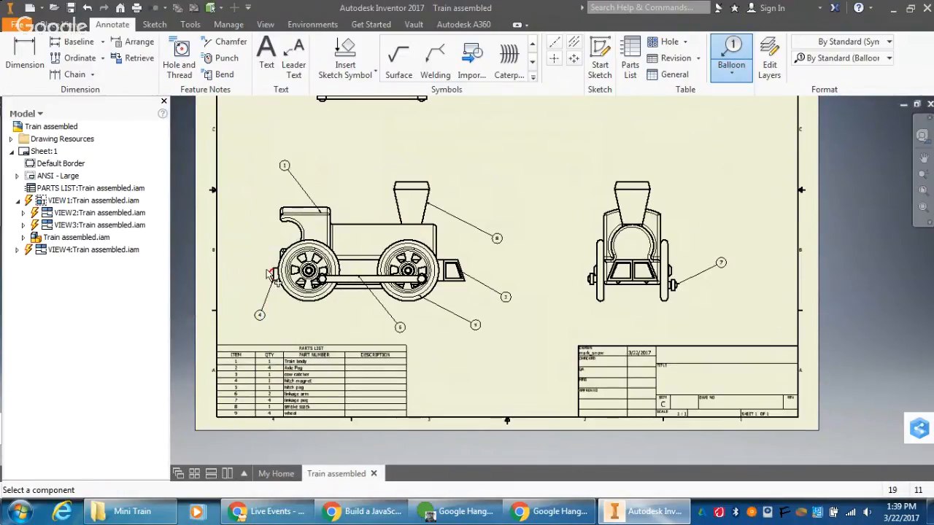
{"action": "left_click", "coordinate": [230, 231]}
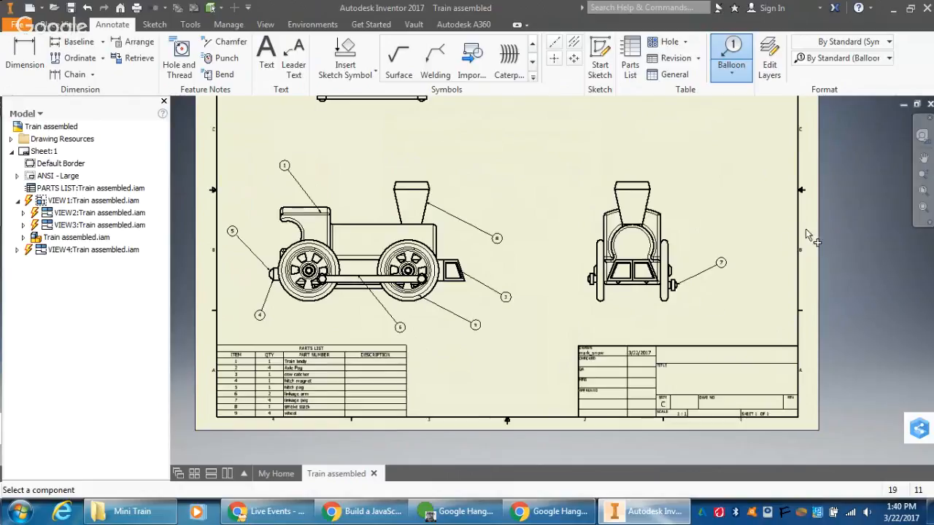
- Look over the ballooned views and compare the balloons with the parts list
{"action": "left_click", "coordinate": [924, 158]}
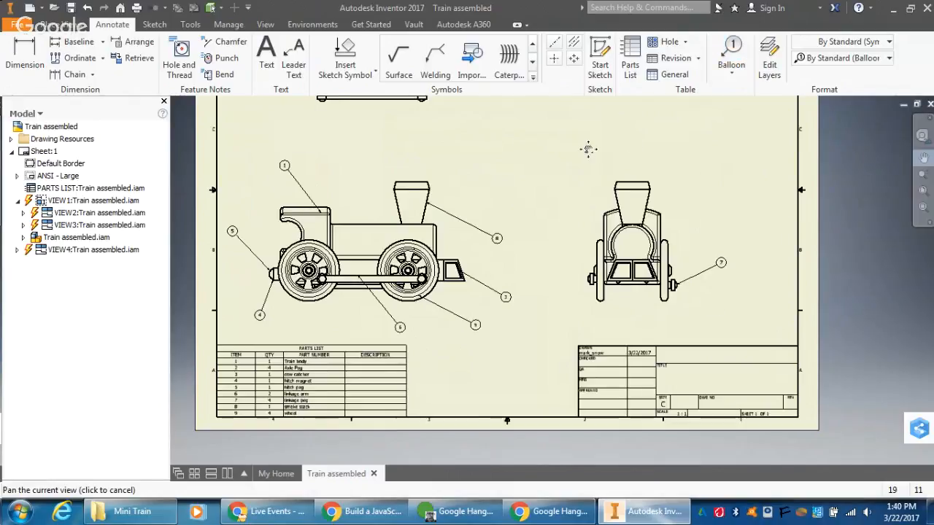
{"action": "mouse_move", "coordinate": [522, 139]}
{"action": "left_mouse_down"}
{"action": "mouse_move", "coordinate": [570, 264]}
{"action": "mouse_move", "coordinate": [551, 226]}
{"action": "left_mouse_up"}
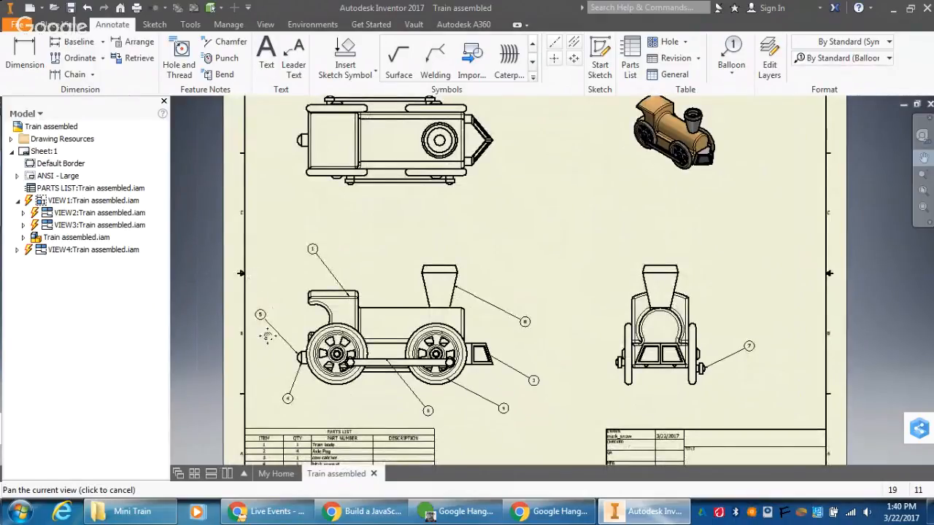
{"action": "left_click_drag", "start_coordinate": [488, 285], "coordinate": [492, 265]}
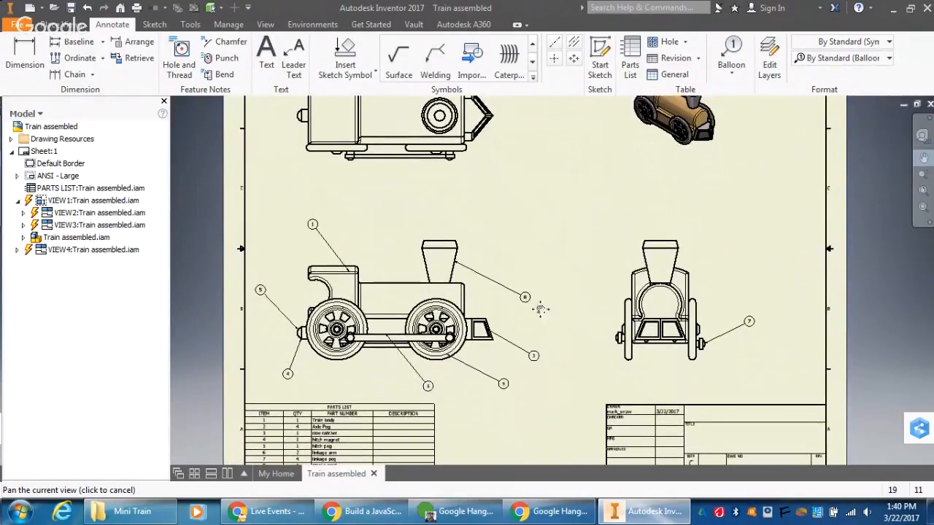
{"action": "left_click_drag", "start_coordinate": [551, 284], "coordinate": [547, 224]}
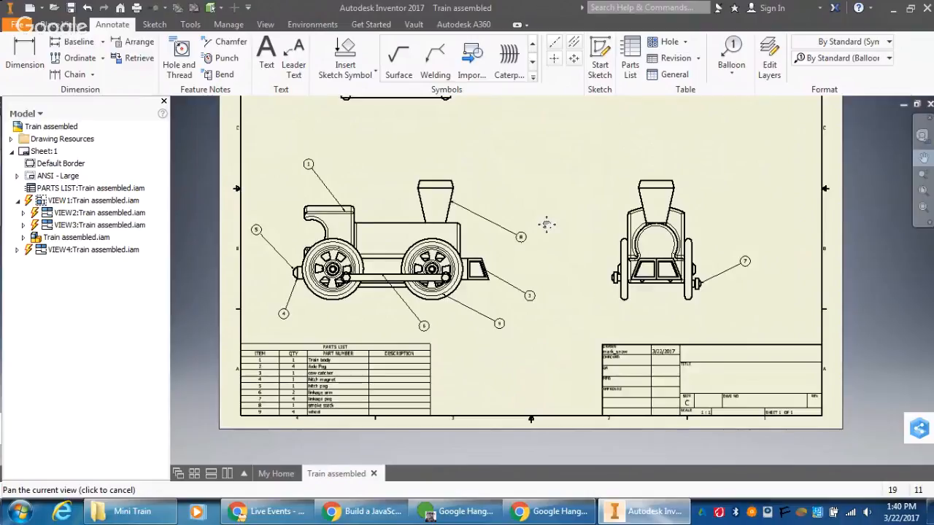
{"action": "mouse_move", "coordinate": [546, 226]}
{"action": "left_mouse_down"}
{"action": "mouse_move", "coordinate": [538, 357]}
{"action": "mouse_move", "coordinate": [531, 267]}
{"action": "left_mouse_up"}
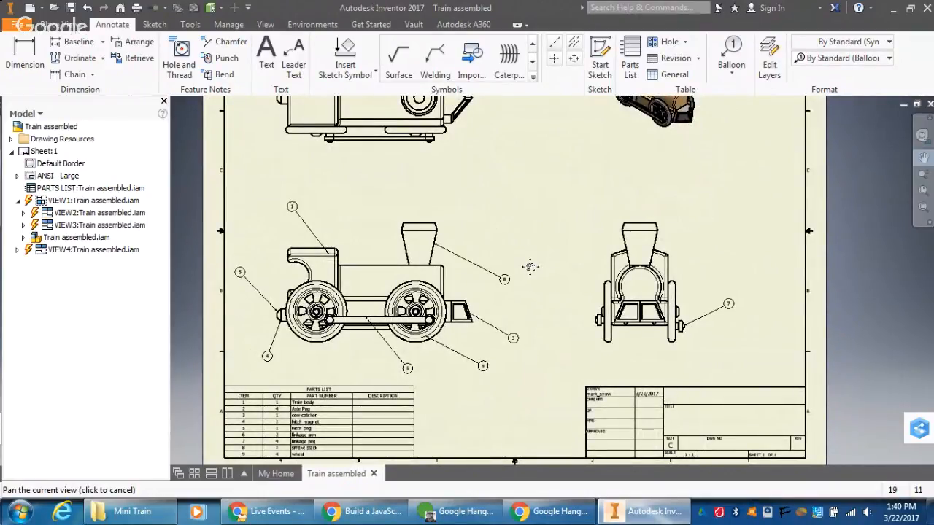
{"action": "left_click_drag", "start_coordinate": [530, 266], "coordinate": [534, 290]}
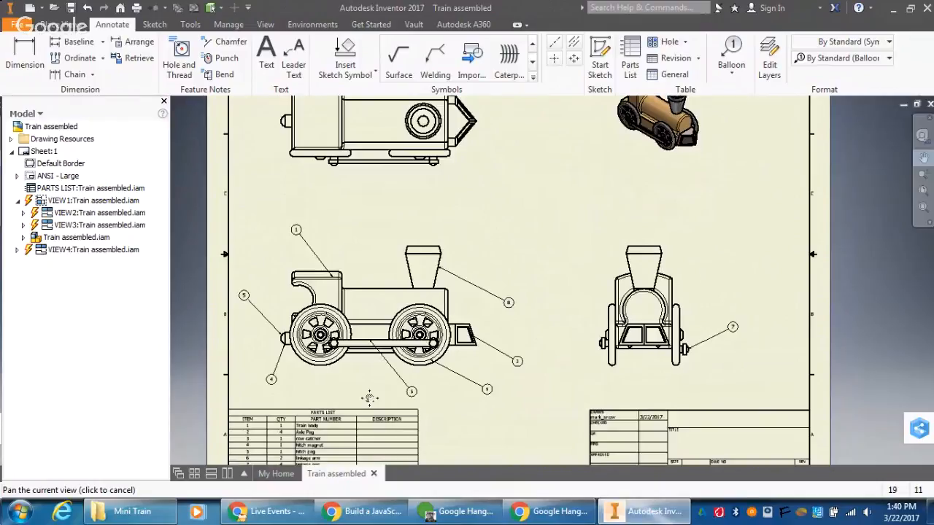
{"action": "left_click_drag", "start_coordinate": [506, 302], "coordinate": [496, 267]}
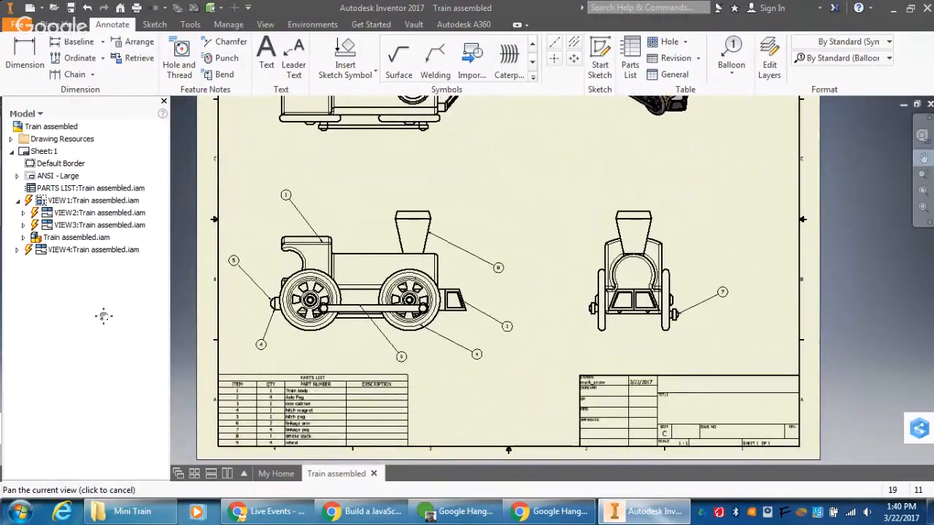
- Leave the annotation commands and add a second sheet to the drawing
{"action": "key", "text": "b"}
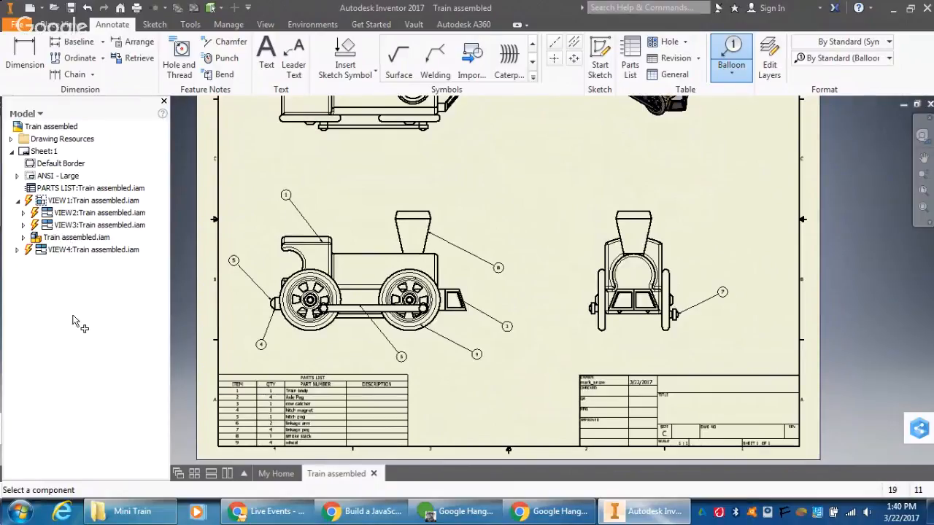
{"action": "key", "text": "Escape"}
{"action": "right_click", "coordinate": [73, 315]}
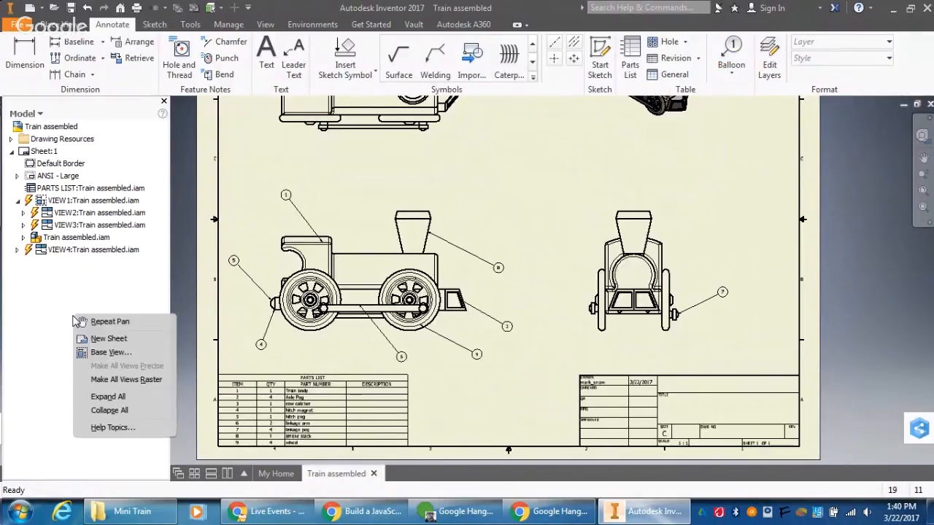
{"action": "left_click", "coordinate": [98, 340]}
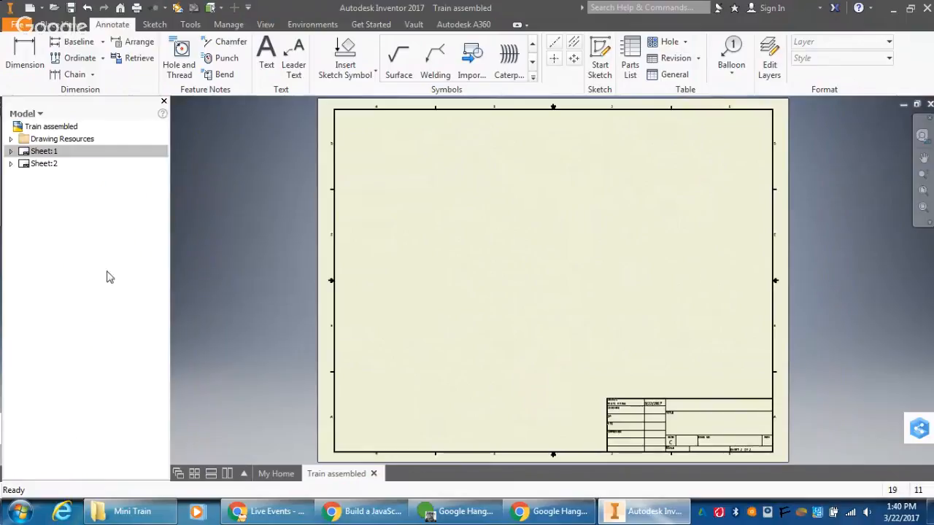
- Start a base view on the new sheet from the exploded Train assembled presentation file in the Mini Train folder
{"action": "left_click", "coordinate": [61, 26]}
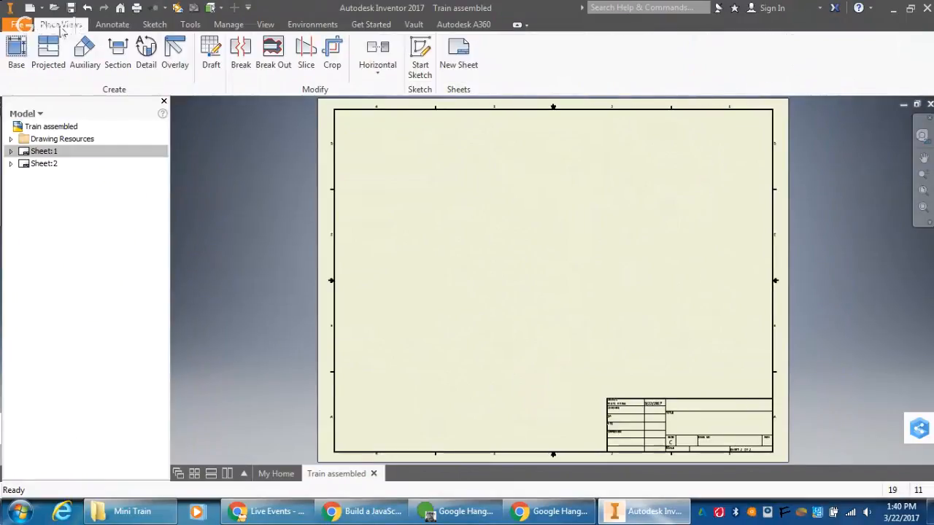
{"action": "left_click", "coordinate": [94, 26]}
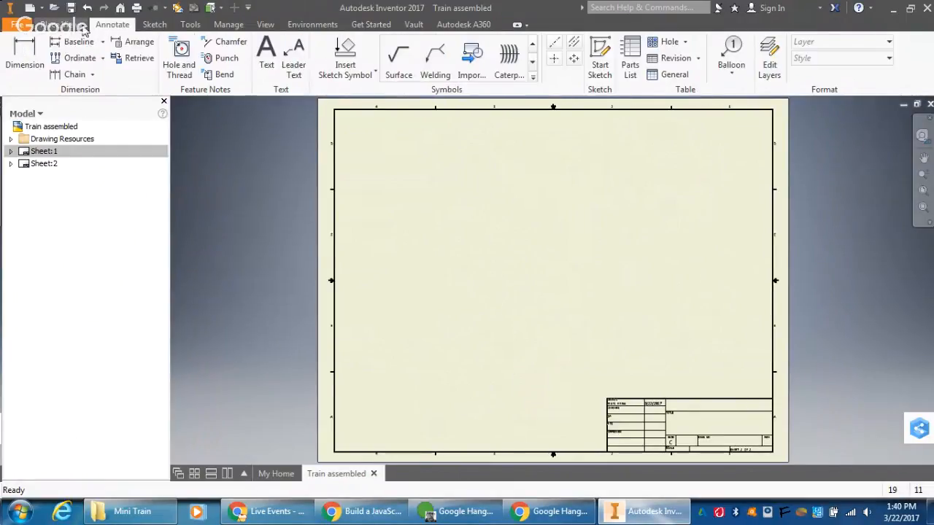
{"action": "left_click", "coordinate": [64, 26]}
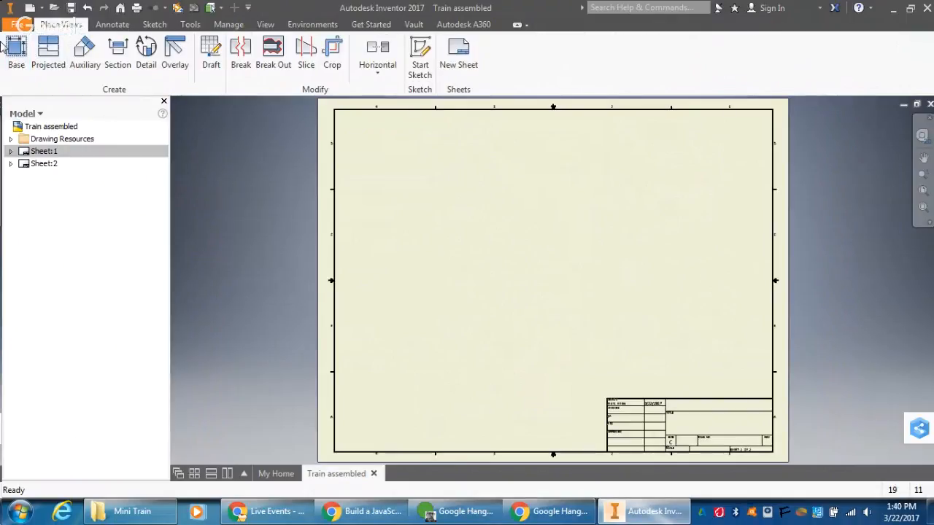
{"action": "left_click", "coordinate": [17, 48]}
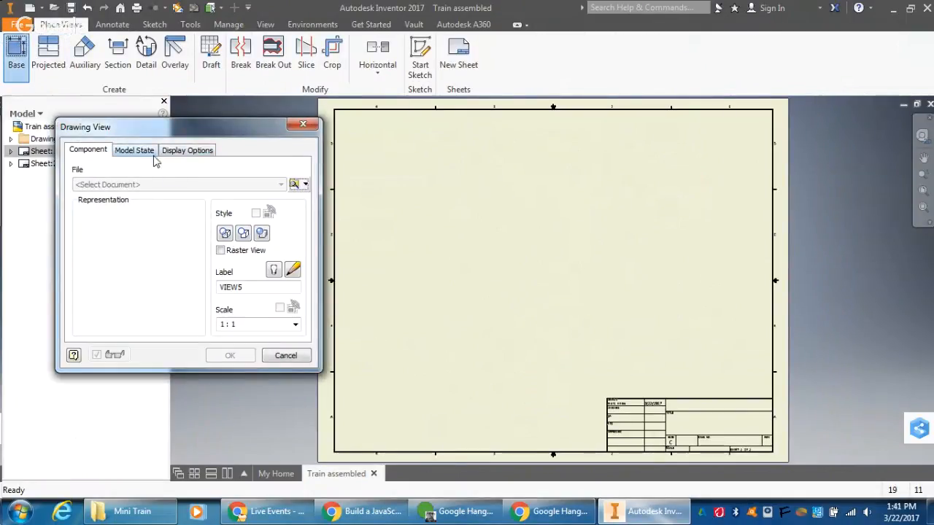
{"action": "left_click", "coordinate": [295, 184]}
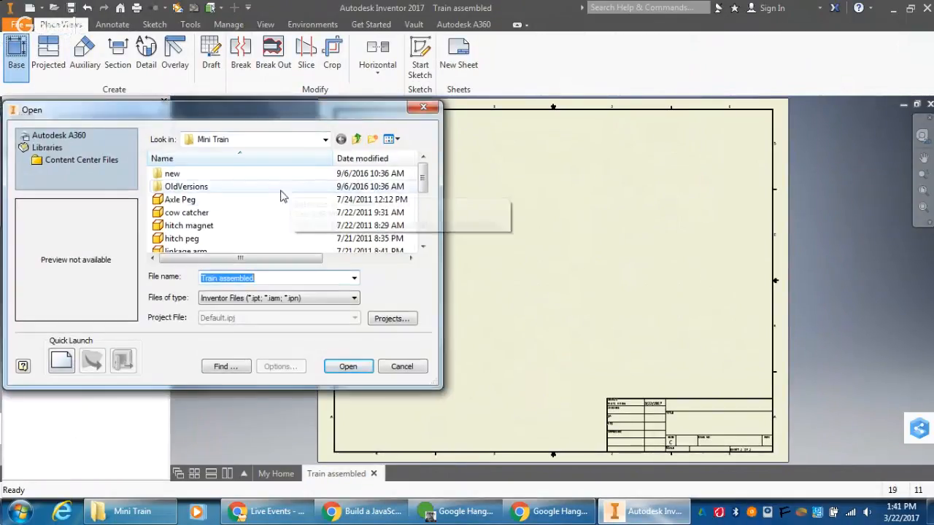
{"action": "scroll", "coordinate": [241, 204], "scroll_direction": "down", "scroll_amount": 5}
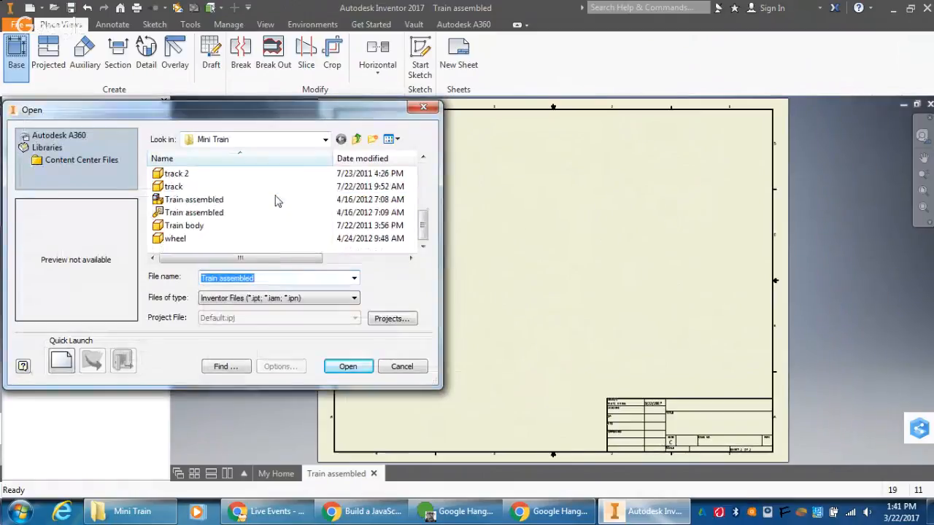
{"action": "left_click", "coordinate": [199, 213]}
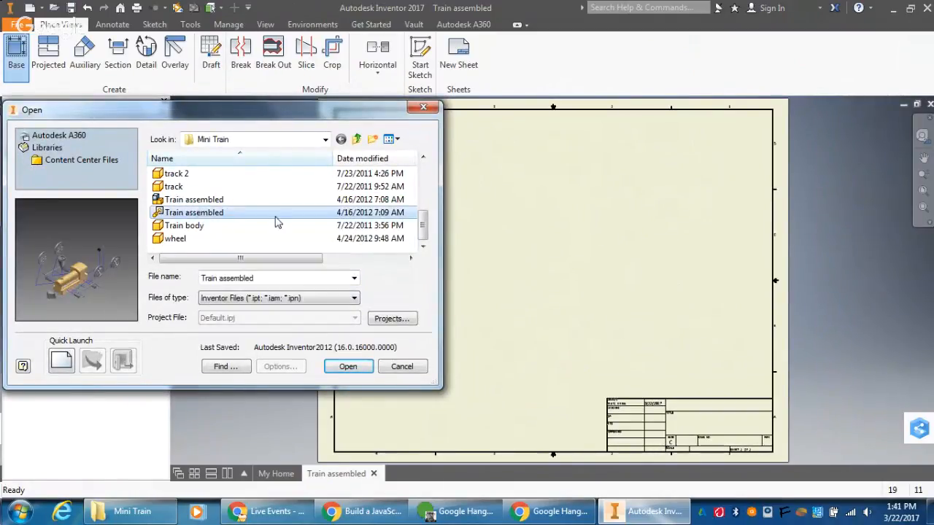
{"action": "left_click", "coordinate": [344, 366]}
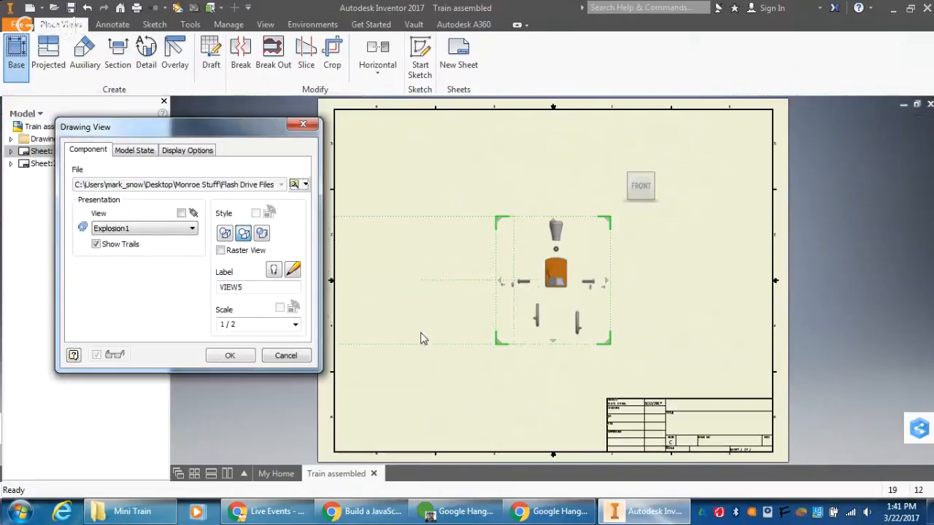
- Try top, bottom and corner orientations for the exploded base view
{"action": "right_click", "coordinate": [510, 301]}
{"action": "left_click", "coordinate": [638, 178]}
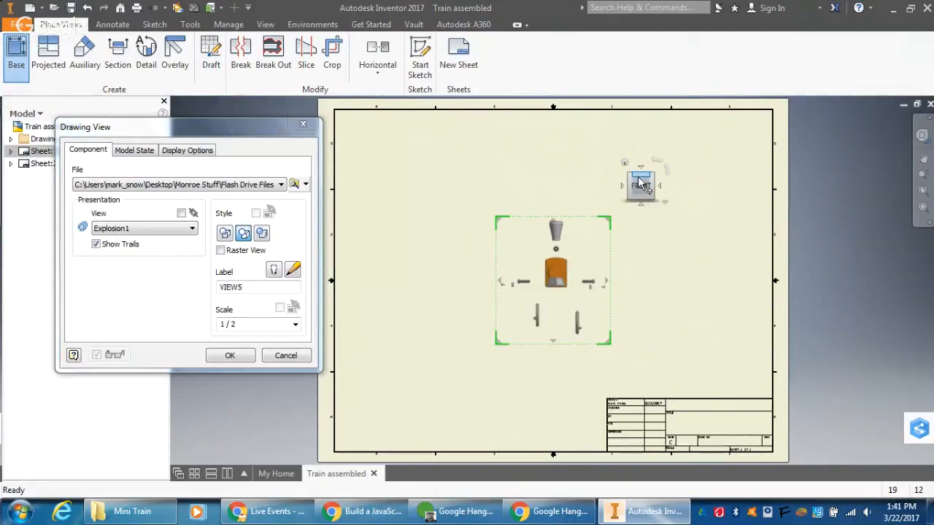
{"action": "left_click", "coordinate": [638, 178]}
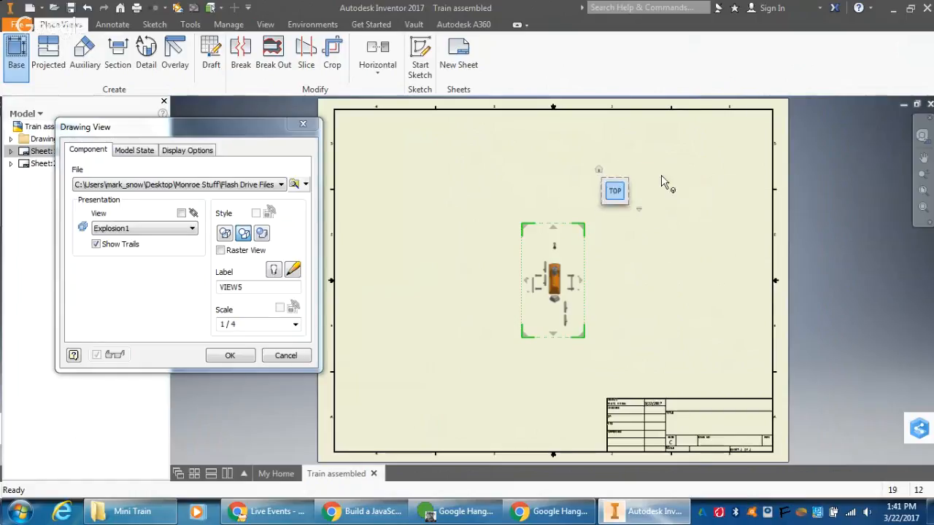
{"action": "left_click", "coordinate": [618, 202]}
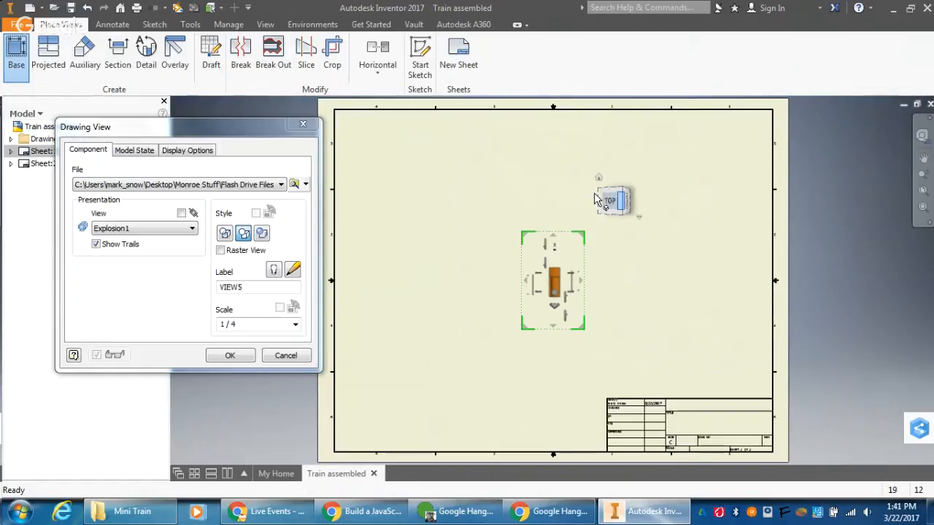
{"action": "left_click", "coordinate": [614, 189]}
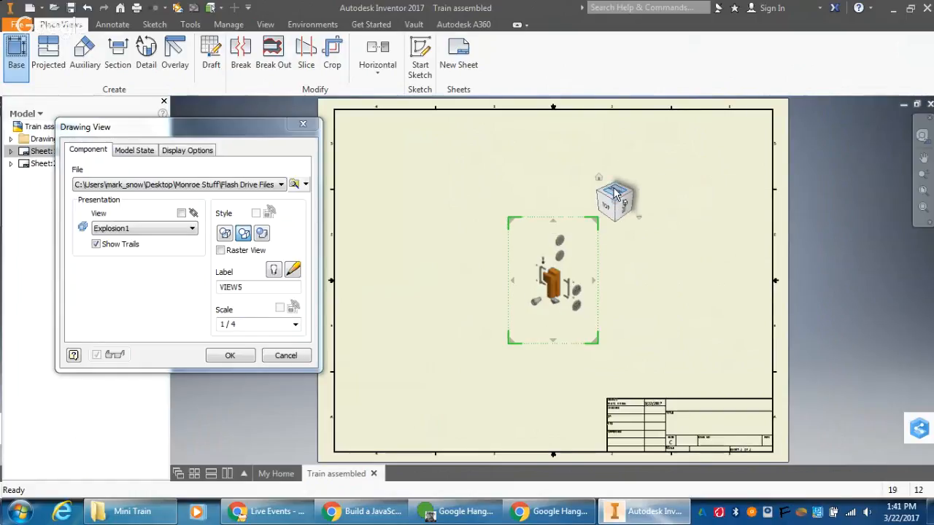
{"action": "left_click", "coordinate": [619, 207]}
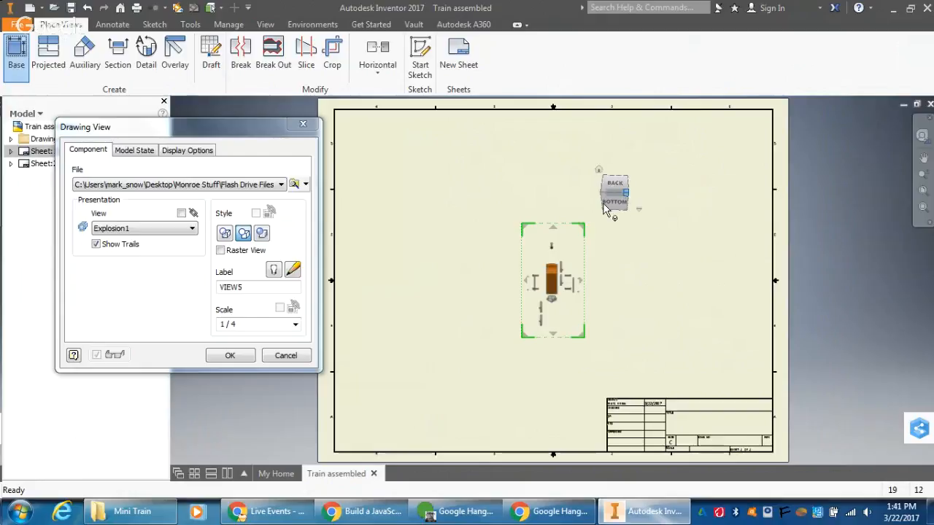
{"action": "left_click", "coordinate": [604, 209]}
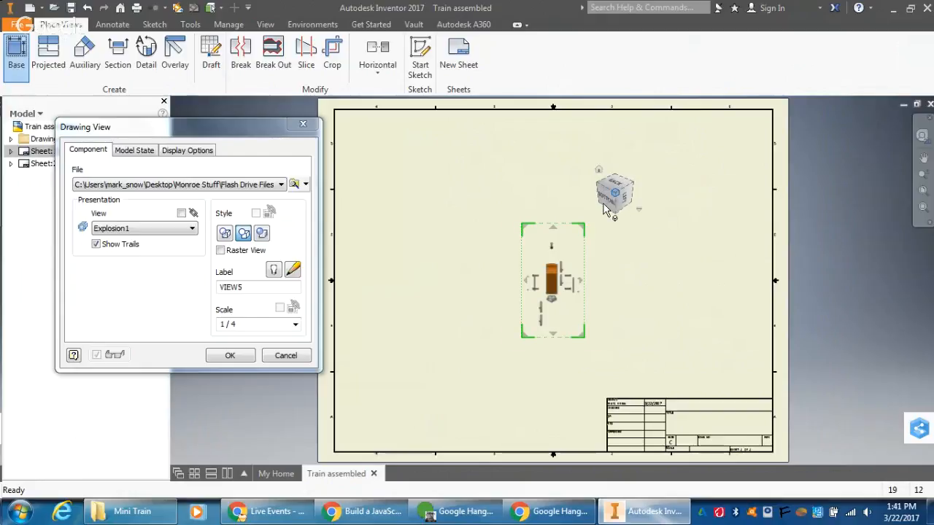
- Set the exploded view's scale to 1:1
{"action": "left_click", "coordinate": [296, 325]}
{"action": "left_click", "coordinate": [253, 353]}
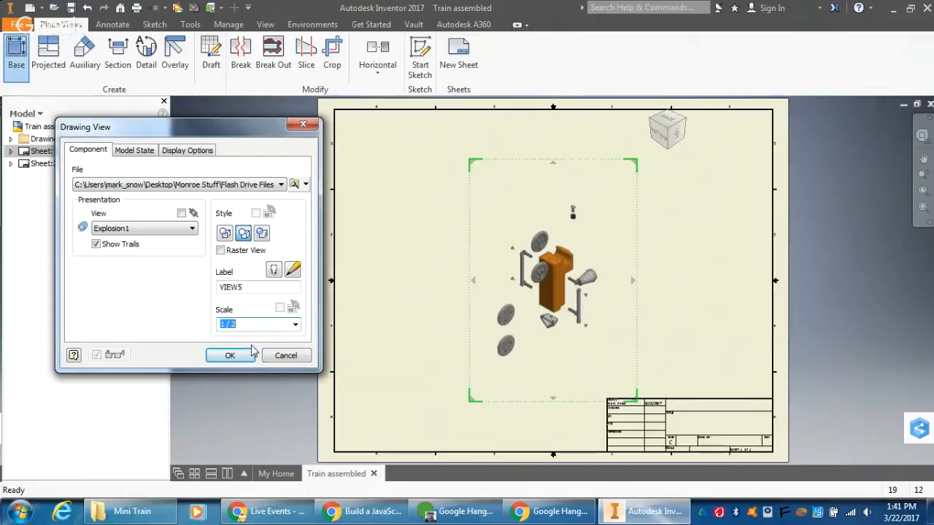
{"action": "left_click", "coordinate": [296, 325]}
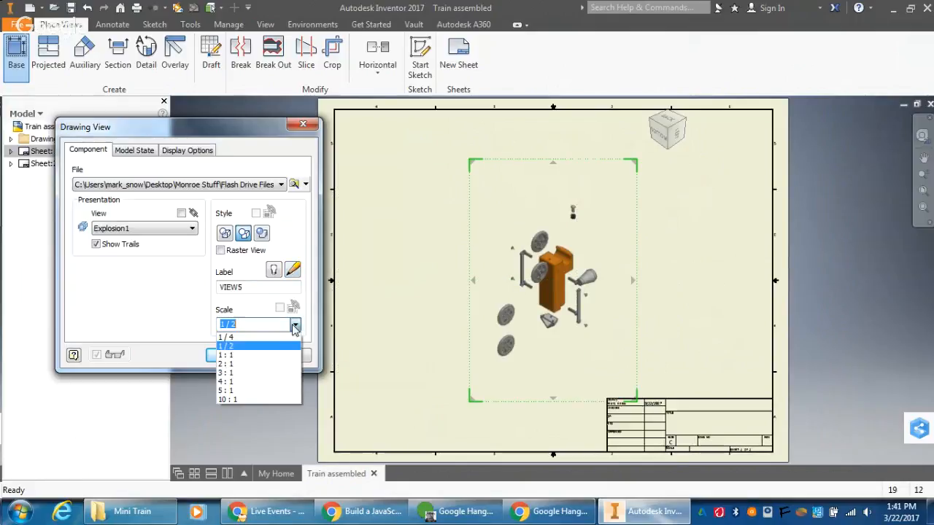
{"action": "left_click", "coordinate": [262, 355]}
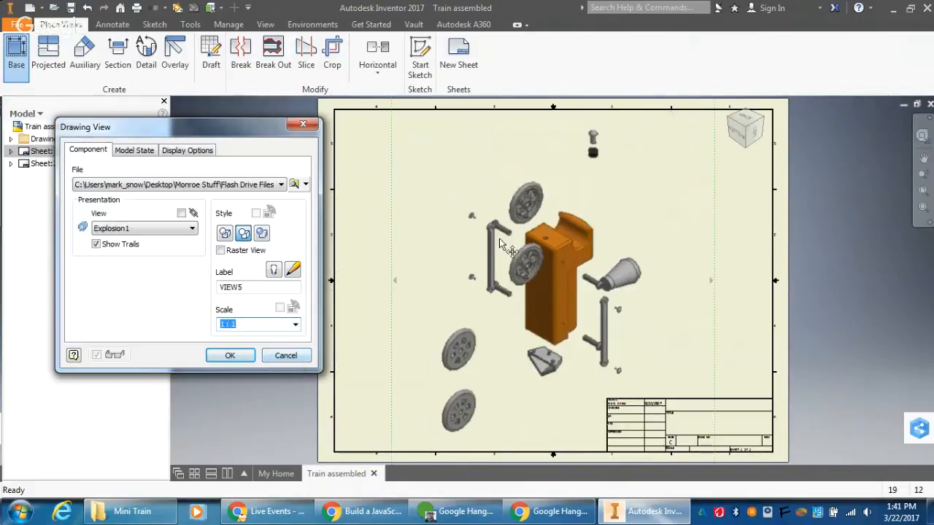
- Rotate the exploded view to an upright isometric orientation showing the train's top, left side and front
{"action": "left_click", "coordinate": [737, 130]}
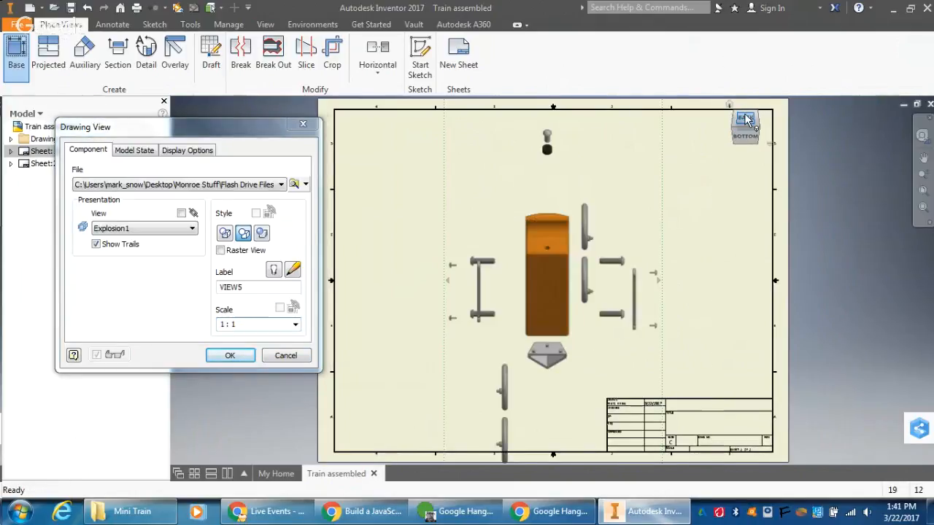
{"action": "left_click", "coordinate": [746, 119]}
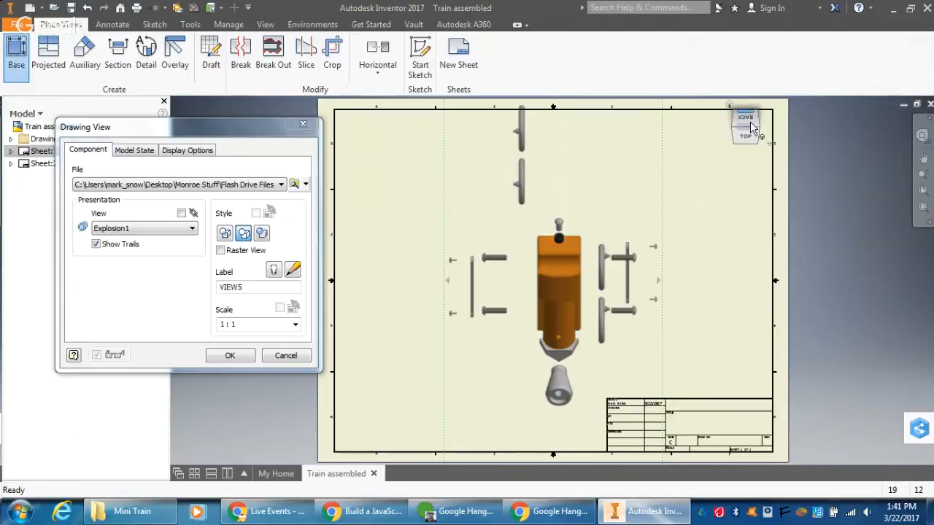
{"action": "left_click", "coordinate": [747, 121]}
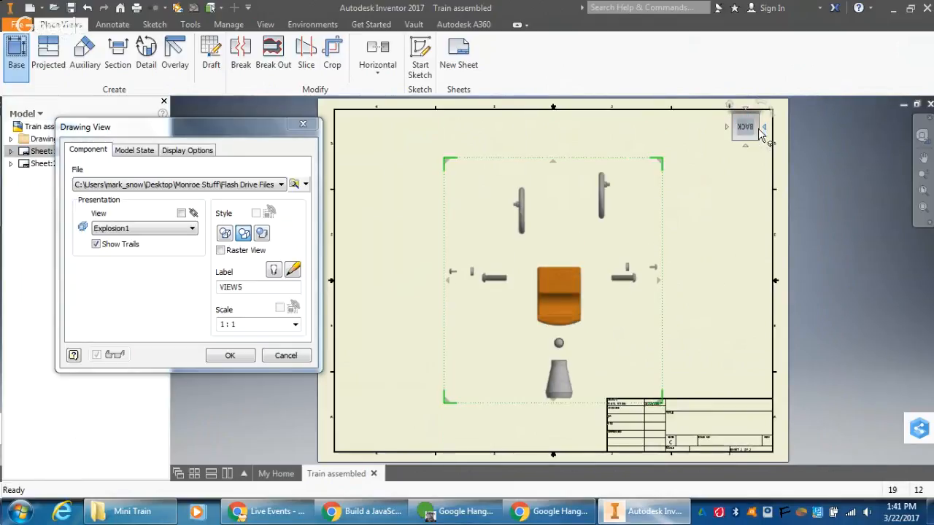
{"action": "left_click", "coordinate": [765, 129]}
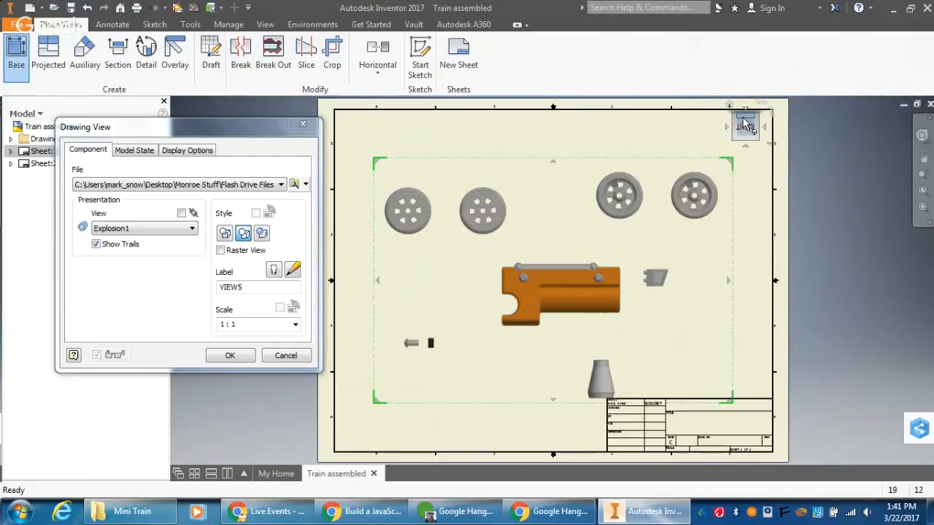
{"action": "left_click", "coordinate": [742, 117]}
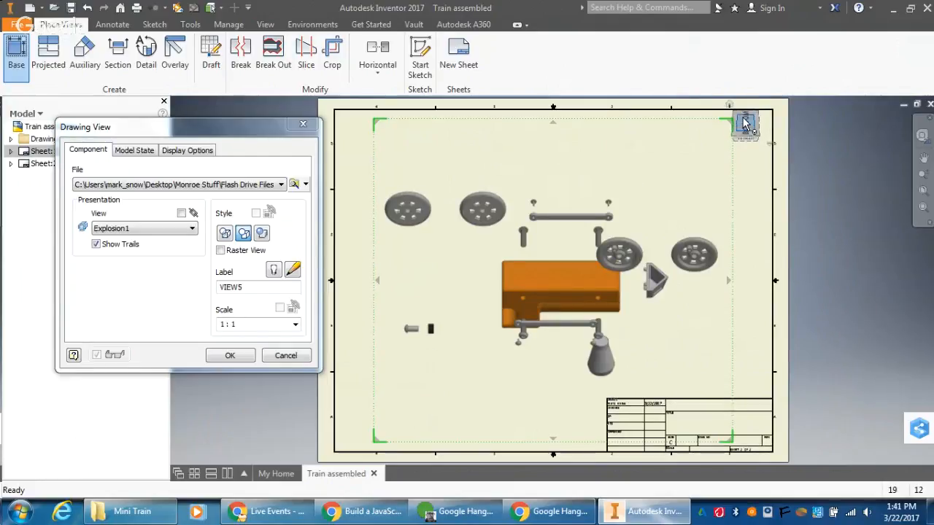
{"action": "left_click", "coordinate": [744, 120]}
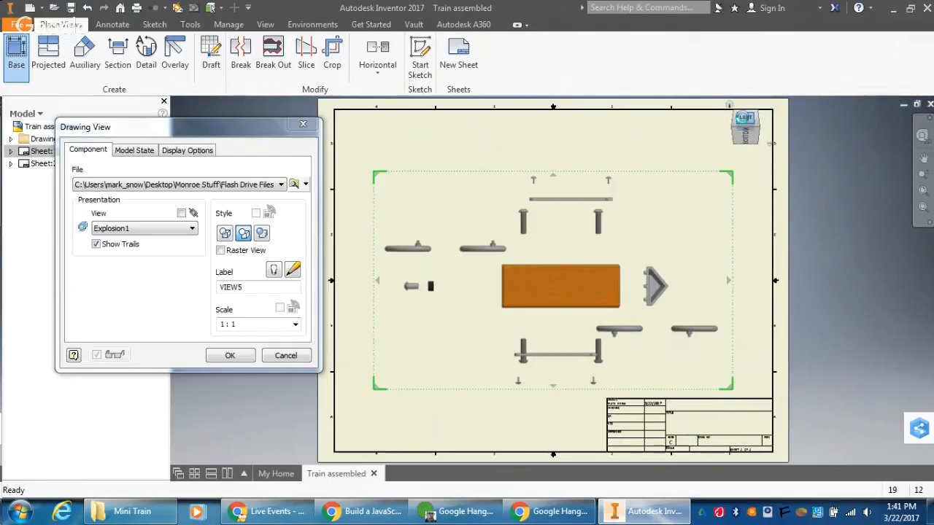
{"action": "left_click", "coordinate": [744, 123]}
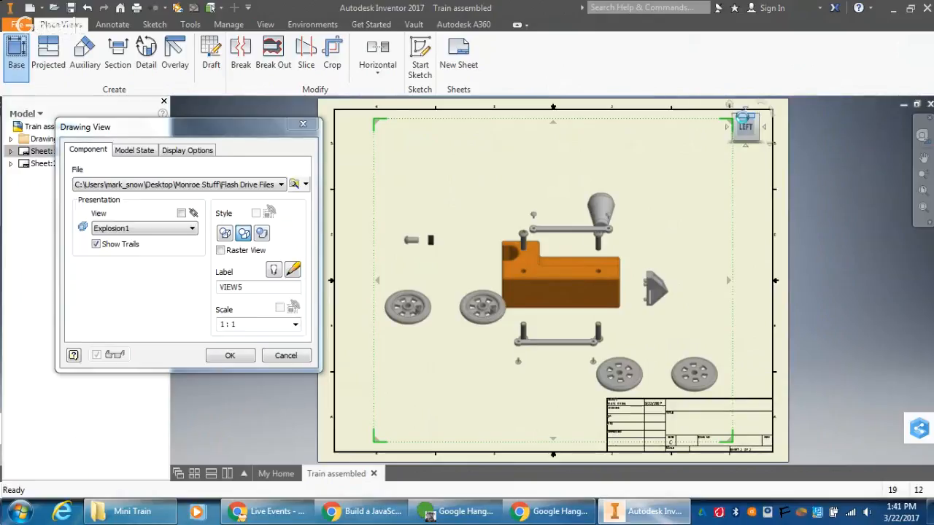
{"action": "left_click", "coordinate": [757, 117]}
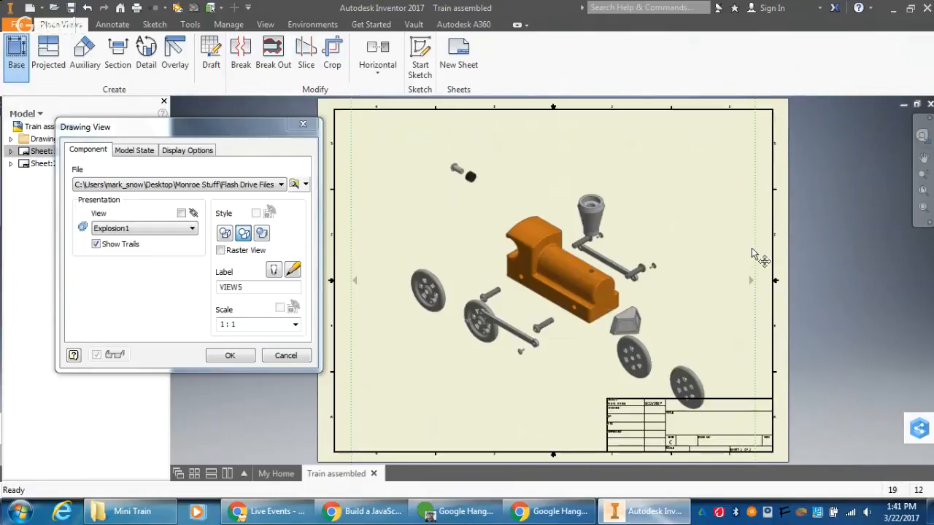
- Turn the exploded view to the front-right isometric orientation, place it on the sheet and shift it toward the sheet's right side
{"action": "mouse_move", "coordinate": [756, 255]}
{"action": "left_mouse_down"}
{"action": "mouse_move", "coordinate": [727, 255]}
{"action": "mouse_move", "coordinate": [725, 245]}
{"action": "left_mouse_up"}
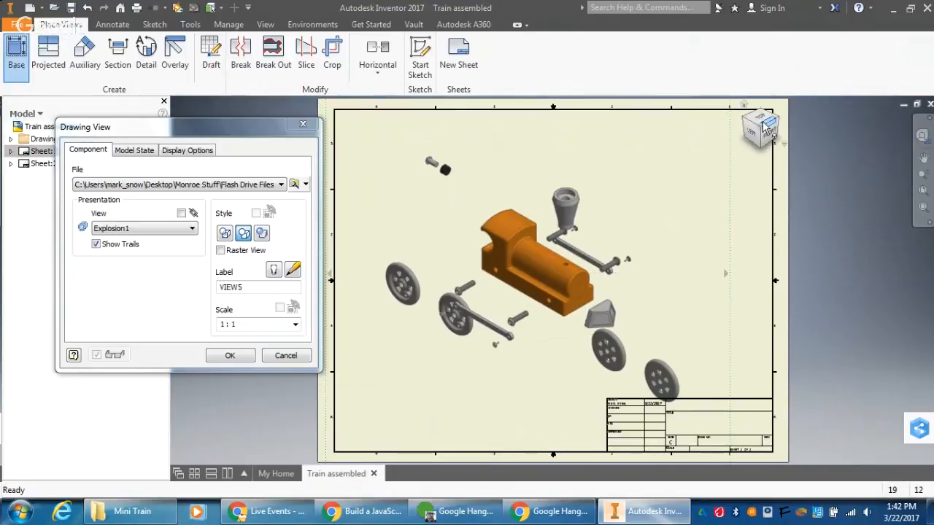
{"action": "left_click", "coordinate": [760, 114]}
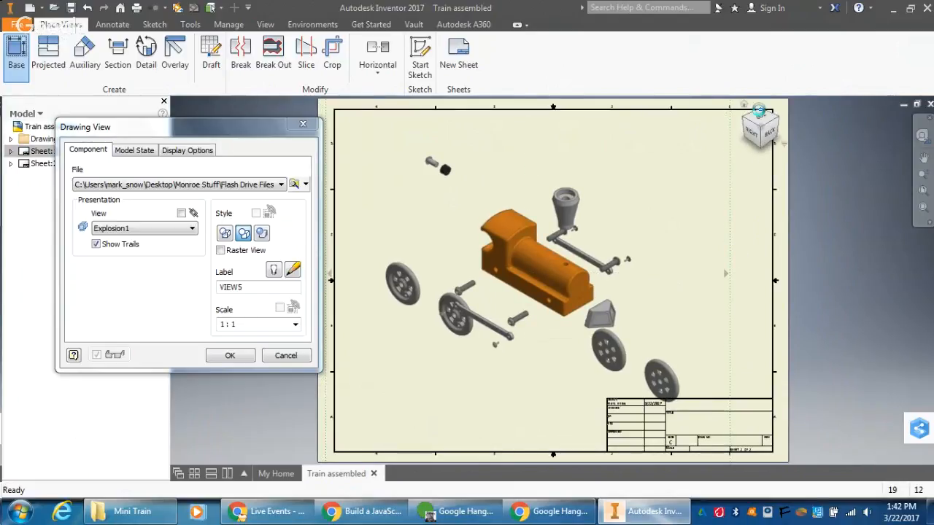
{"action": "left_click_drag", "start_coordinate": [761, 115], "coordinate": [741, 119]}
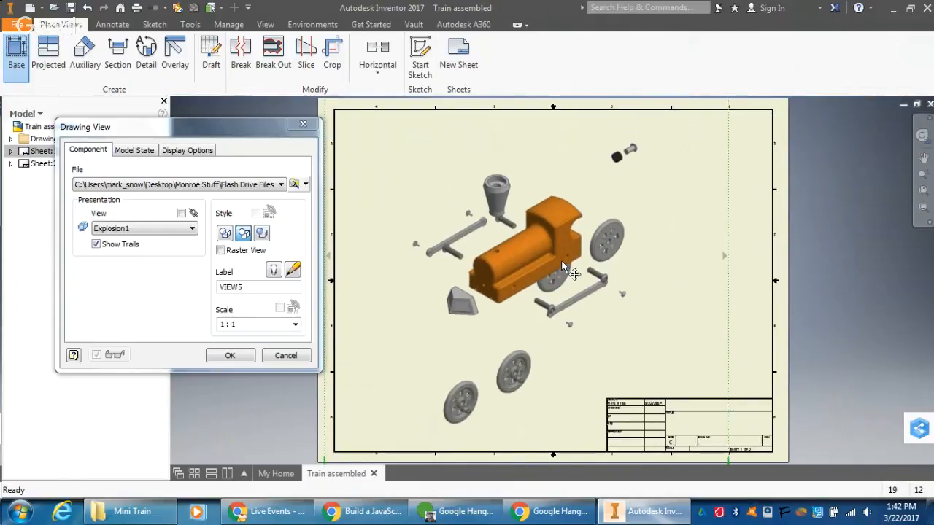
{"action": "left_click", "coordinate": [230, 356]}
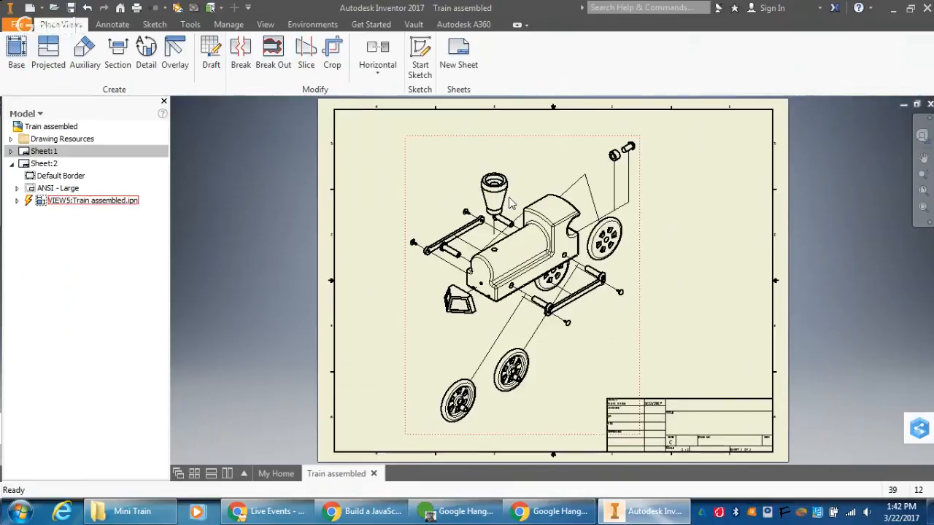
{"action": "left_click_drag", "start_coordinate": [537, 151], "coordinate": [574, 148]}
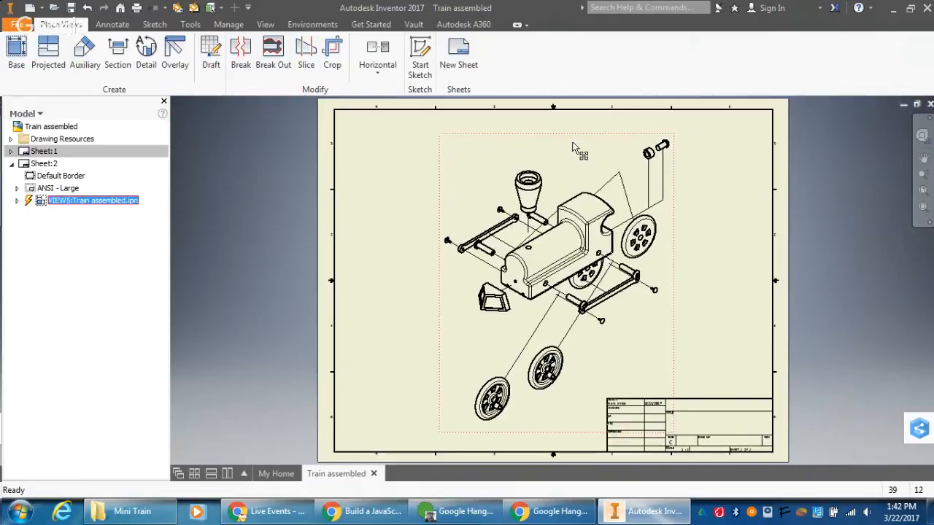
- Change the exploded view's style to shaded with hidden lines shown
{"action": "double_click", "coordinate": [530, 143]}
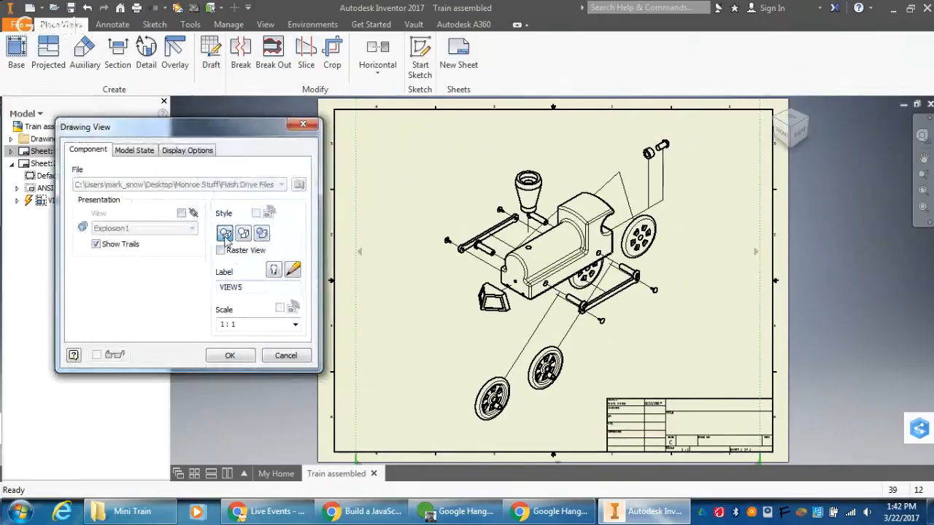
{"action": "left_click", "coordinate": [262, 234]}
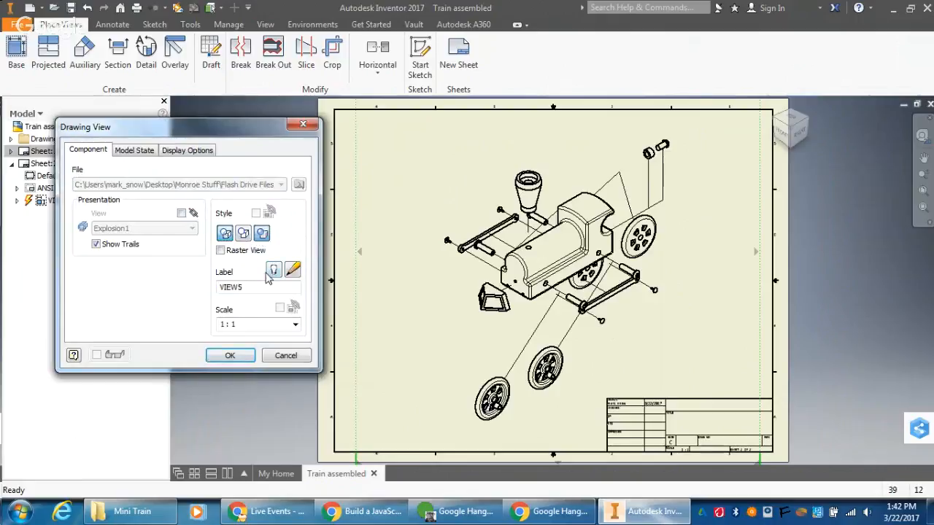
{"action": "left_click", "coordinate": [226, 355]}
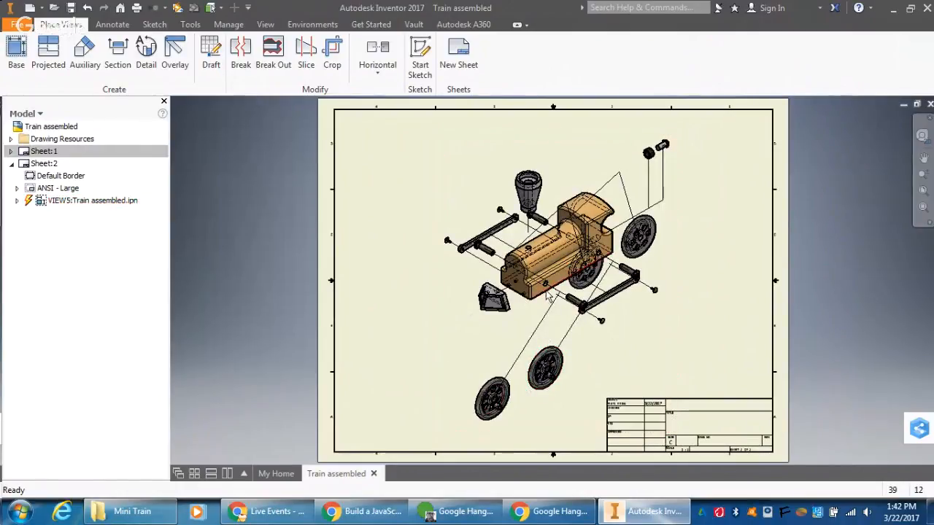
{"action": "left_click", "coordinate": [616, 197]}
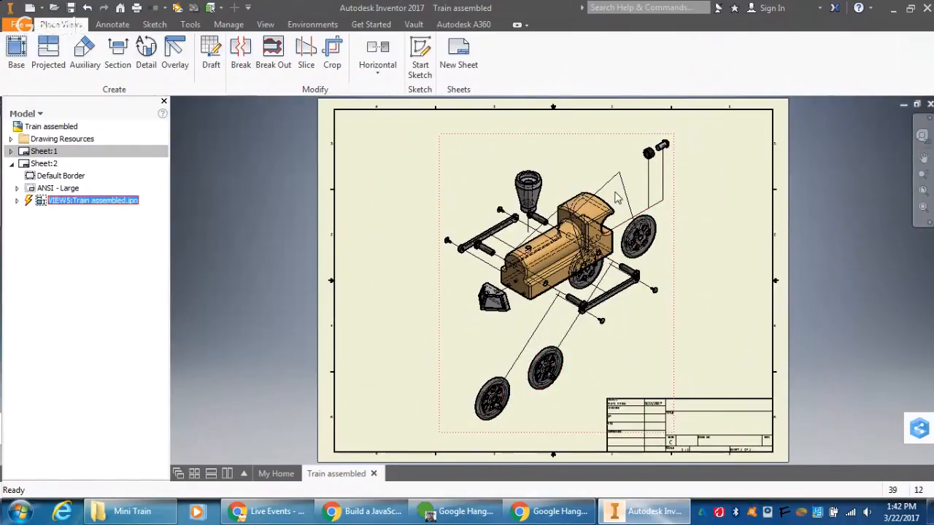
{"action": "double_click", "coordinate": [671, 202]}
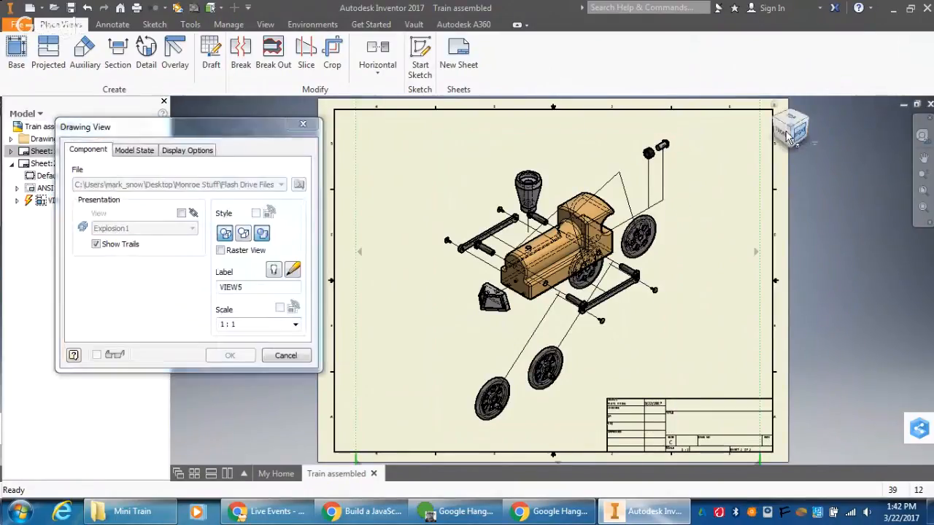
{"action": "left_click", "coordinate": [789, 129]}
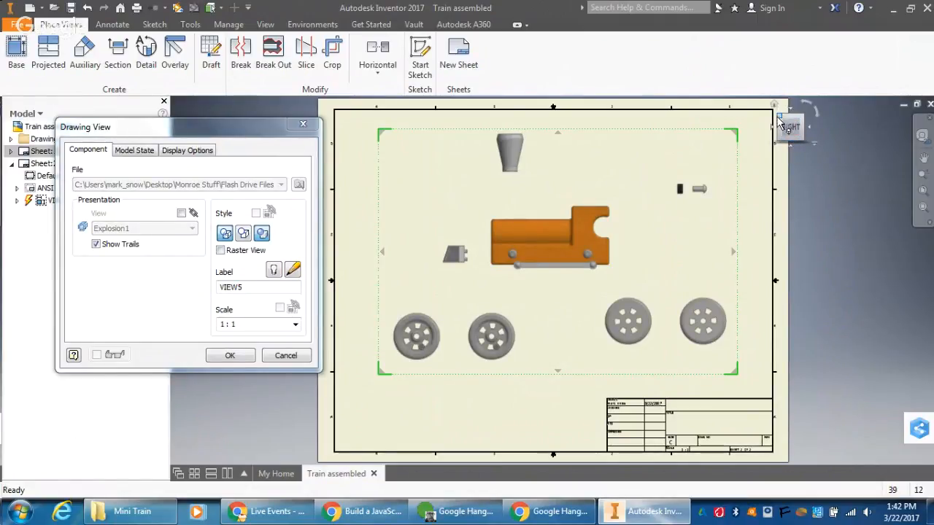
{"action": "left_click", "coordinate": [778, 118]}
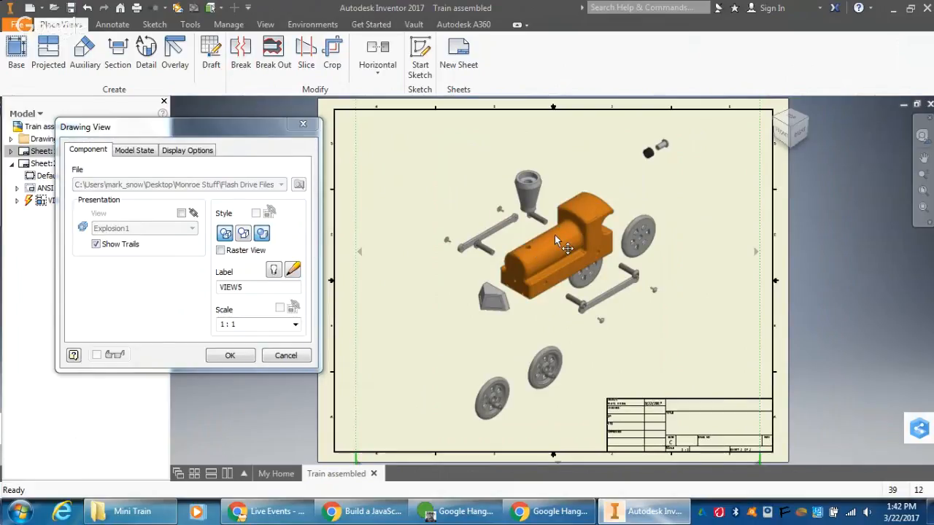
{"action": "left_click", "coordinate": [303, 124]}
- Place a structured, first-level parts list for the exploded view in the lower-left corner of the sheet border
{"action": "left_click", "coordinate": [117, 27]}
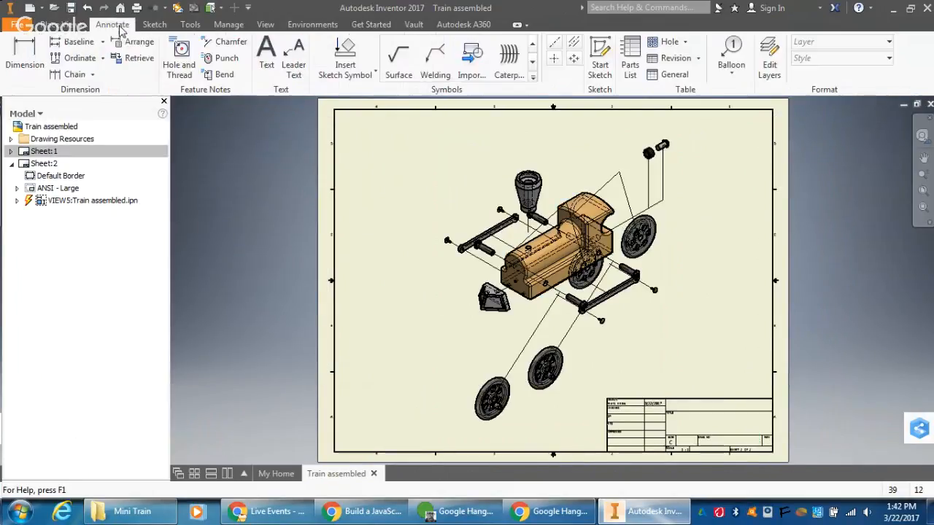
{"action": "left_click", "coordinate": [629, 55]}
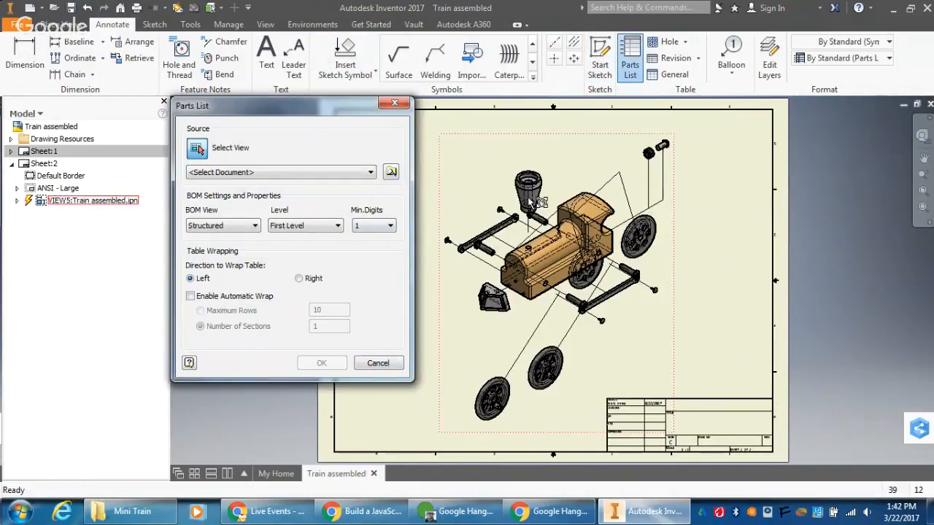
{"action": "left_click", "coordinate": [531, 274]}
{"action": "left_click", "coordinate": [321, 363]}
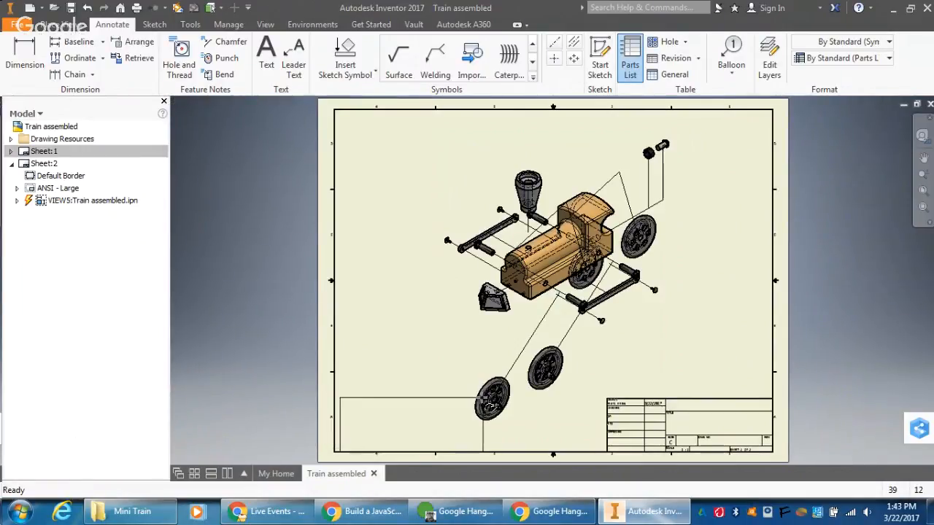
{"action": "left_click", "coordinate": [482, 401]}
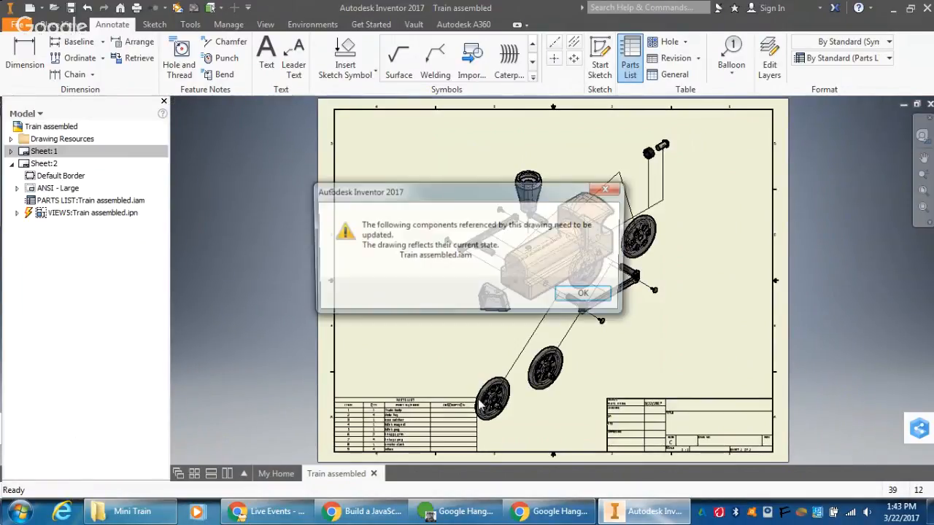
{"action": "left_click", "coordinate": [592, 295]}
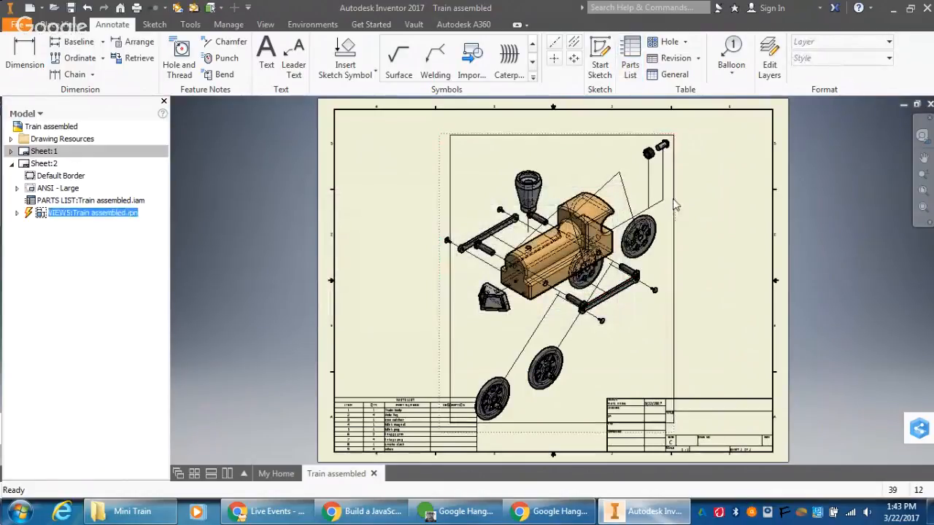
- Move the exploded view slightly to the right, clear of the parts list
{"action": "left_click_drag", "start_coordinate": [674, 206], "coordinate": [688, 205]}
{"action": "left_click", "coordinate": [427, 267]}
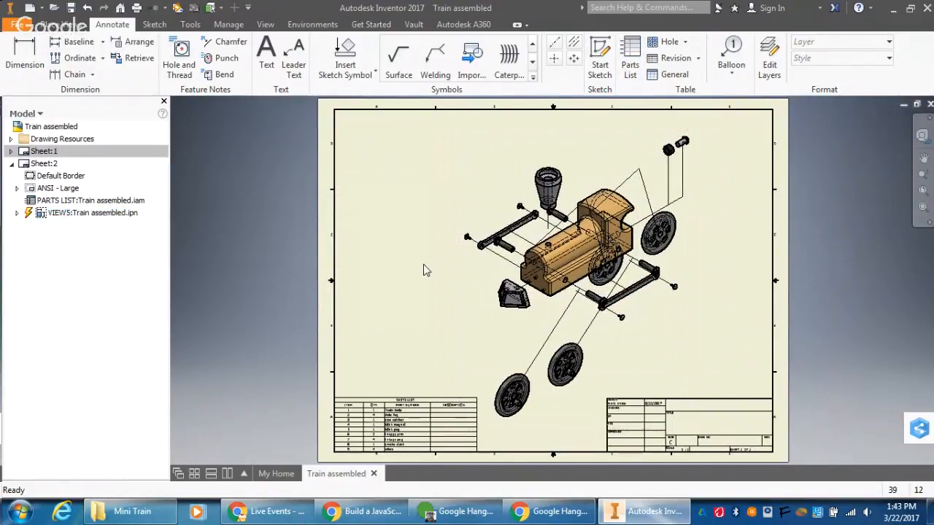
- Attach a balloon to the small peg at the upper right of the exploded view, placing it below and right of the peg
{"action": "left_click", "coordinate": [731, 53]}
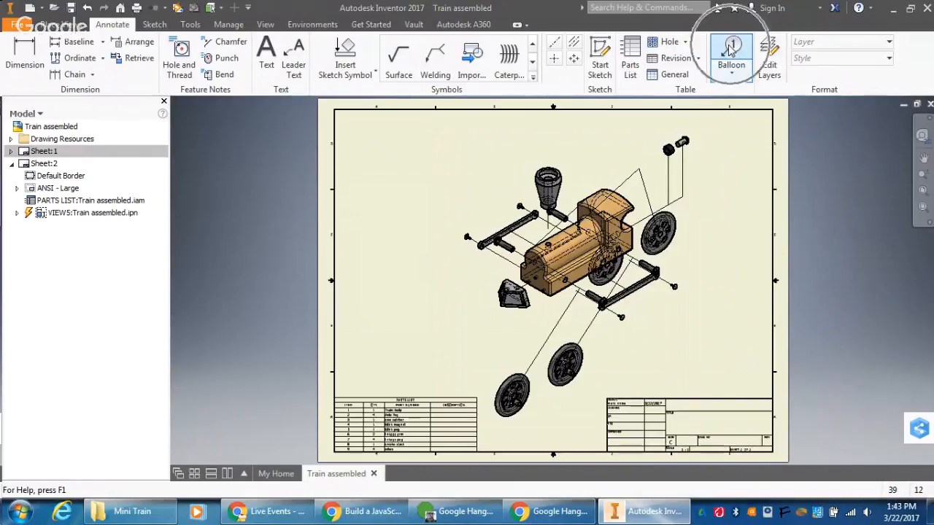
{"action": "left_click", "coordinate": [684, 143]}
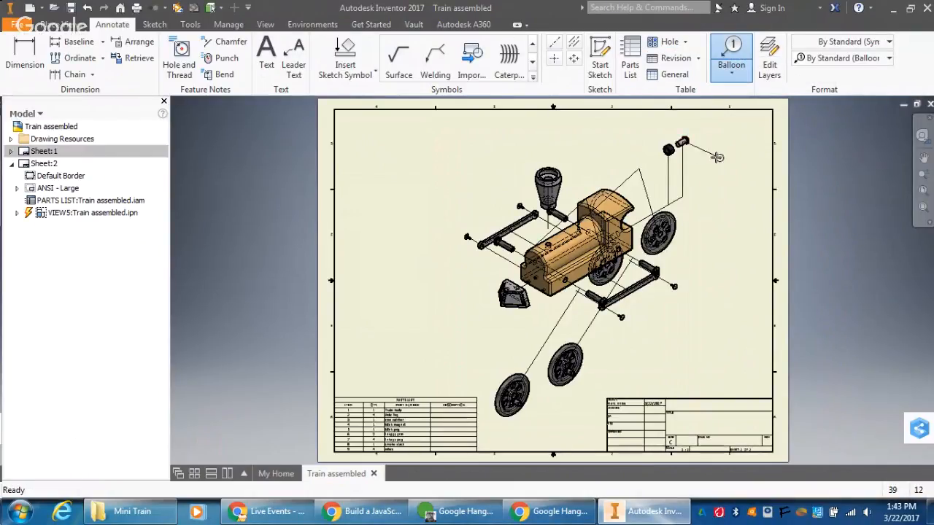
{"action": "right_click", "coordinate": [727, 174]}
{"action": "left_click", "coordinate": [767, 174]}
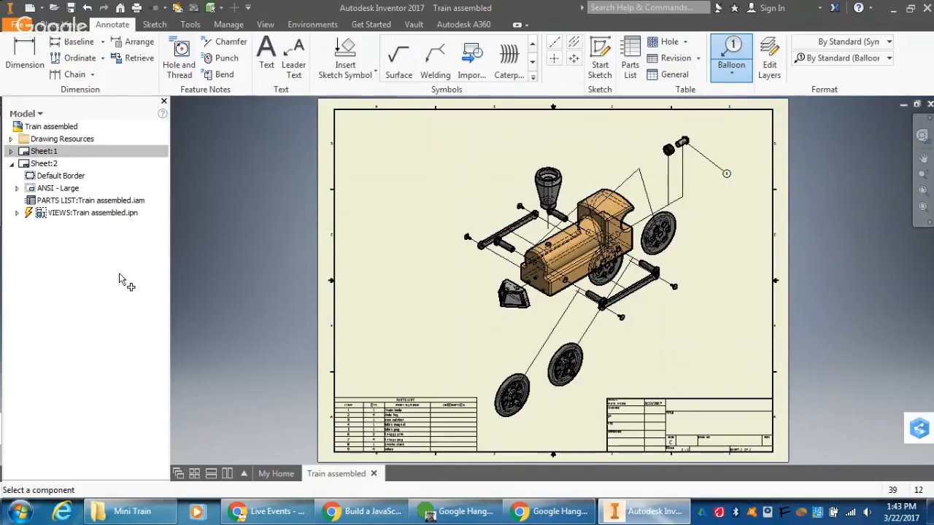
{"action": "key", "text": "Escape"}
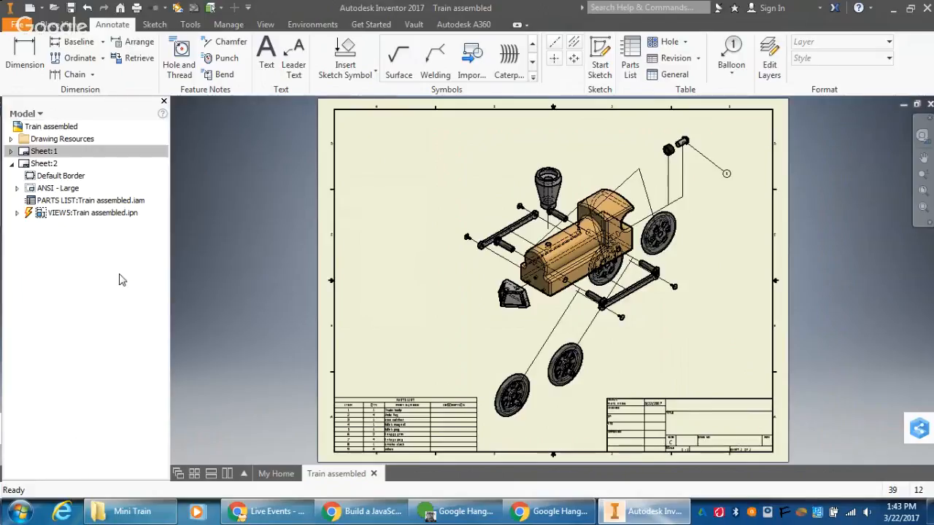
- Add a third sheet to the drawing and accept the component update notice
{"action": "right_click", "coordinate": [368, 259]}
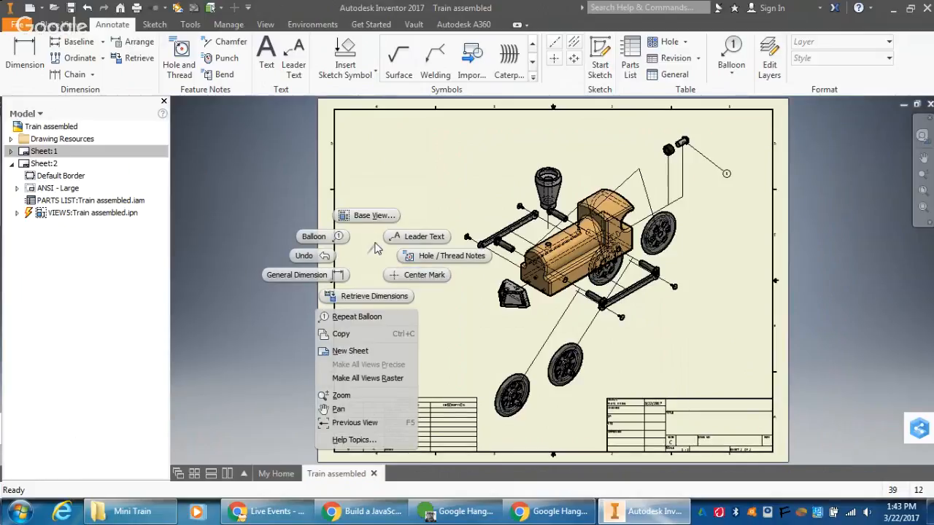
{"action": "left_click", "coordinate": [367, 248]}
{"action": "right_click", "coordinate": [31, 333]}
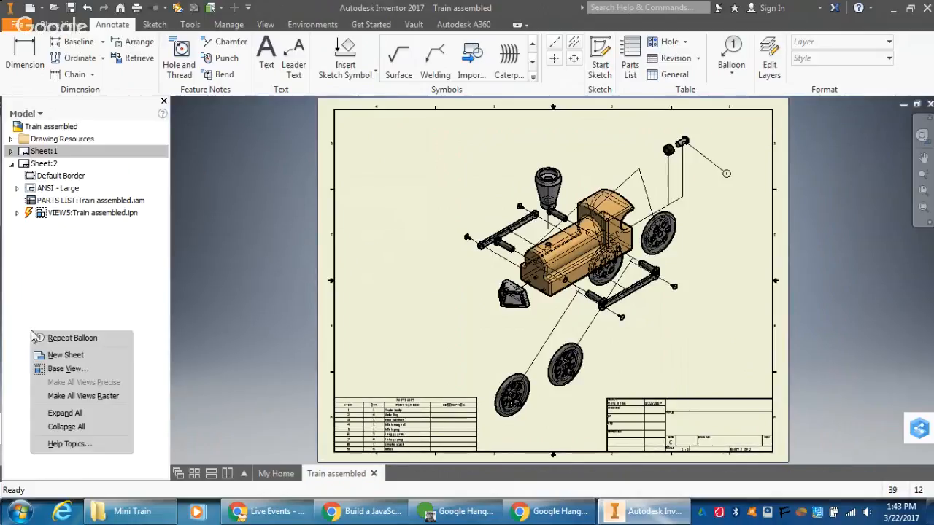
{"action": "left_click", "coordinate": [55, 356]}
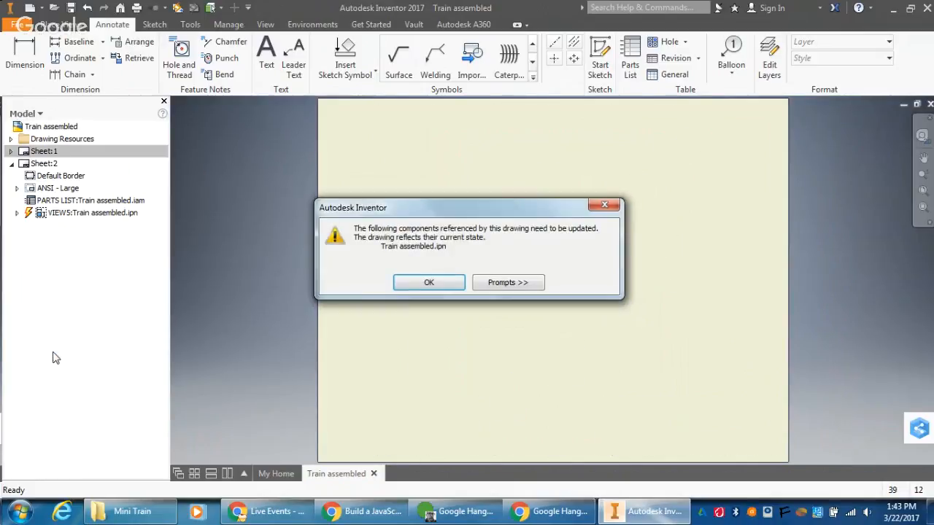
{"action": "left_click", "coordinate": [419, 285]}
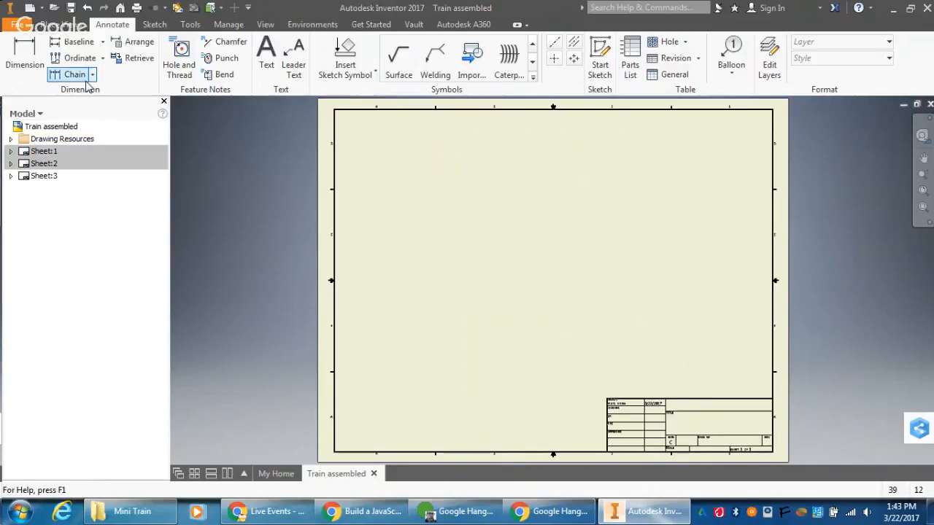
- Start a base view on Sheet:3 from the Train body part file in the Mini Train folder
{"action": "left_click", "coordinate": [72, 25]}
{"action": "left_click", "coordinate": [16, 52]}
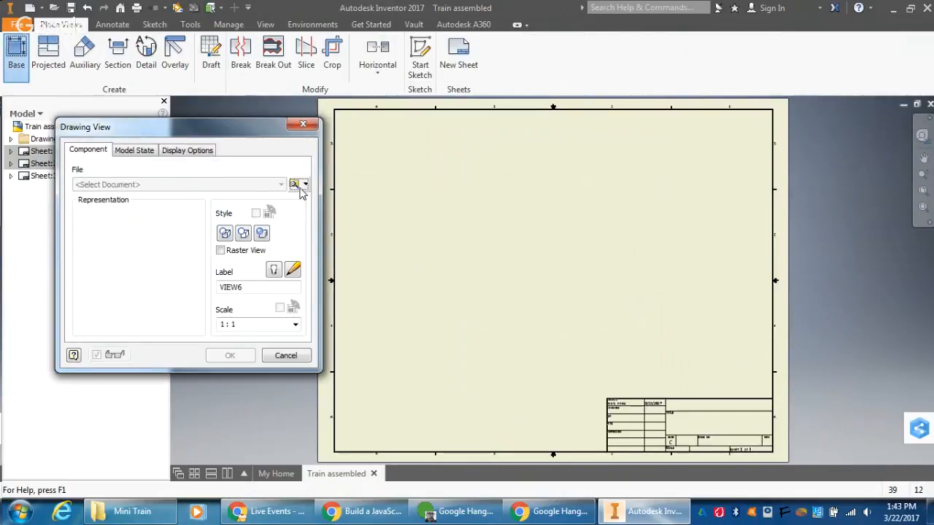
{"action": "left_click", "coordinate": [297, 186]}
{"action": "scroll", "coordinate": [260, 209], "scroll_direction": "down", "scroll_amount": 2}
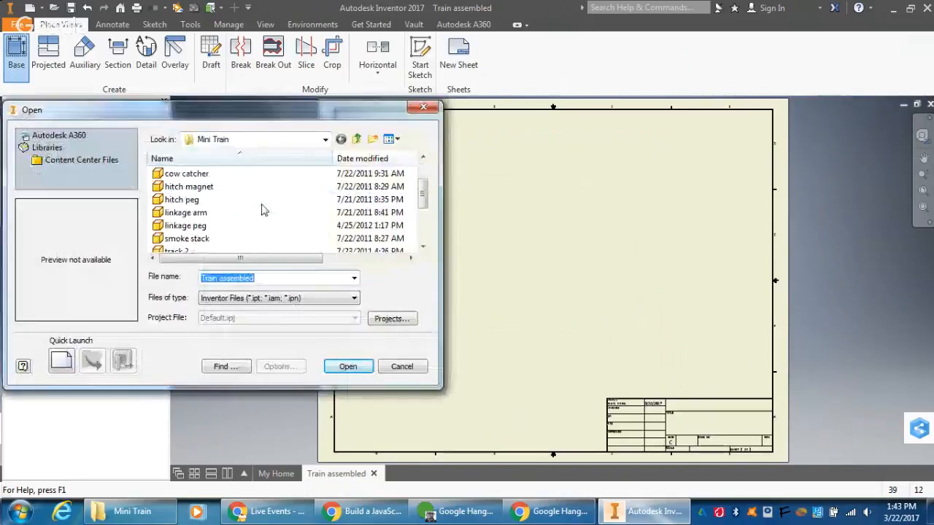
{"action": "scroll", "coordinate": [264, 213], "scroll_direction": "up", "scroll_amount": 2}
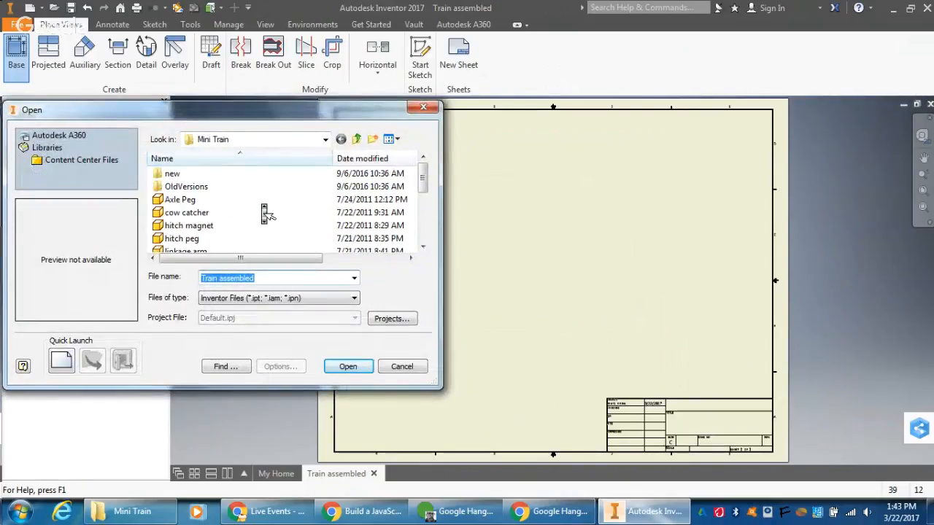
{"action": "scroll", "coordinate": [264, 213], "scroll_direction": "down", "scroll_amount": 1}
{"action": "scroll", "coordinate": [252, 212], "scroll_direction": "down", "scroll_amount": 3}
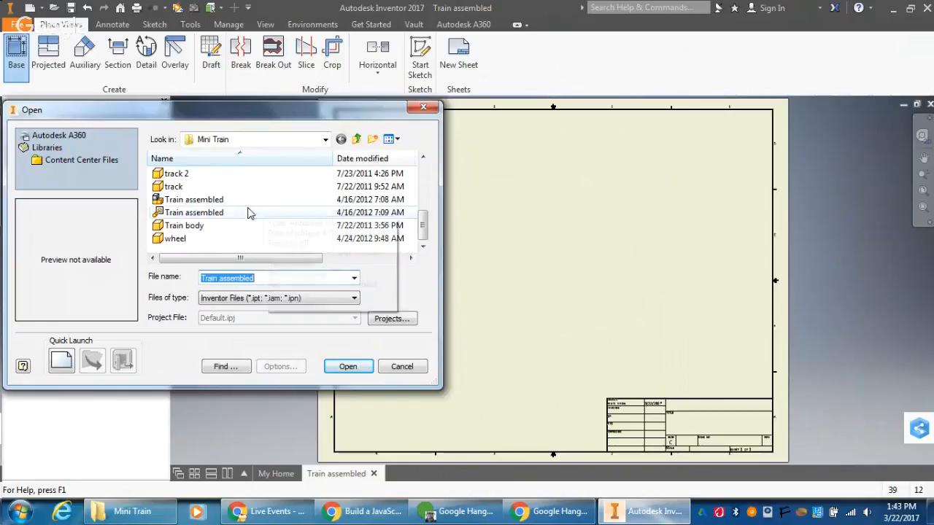
{"action": "left_click", "coordinate": [194, 226]}
{"action": "left_click", "coordinate": [355, 368]}
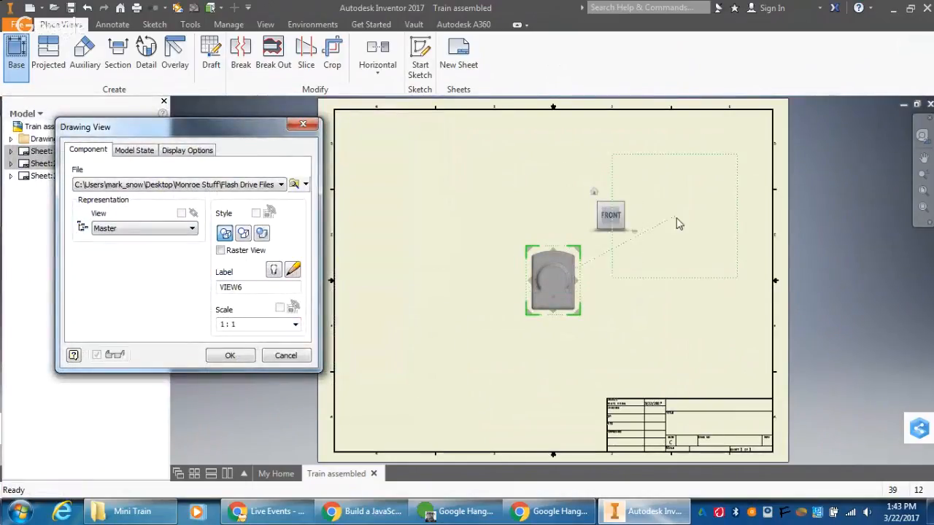
- Turn the Train body base view to the left-side orientation and move it to the lower-left area of the sheet
{"action": "left_click", "coordinate": [628, 216]}
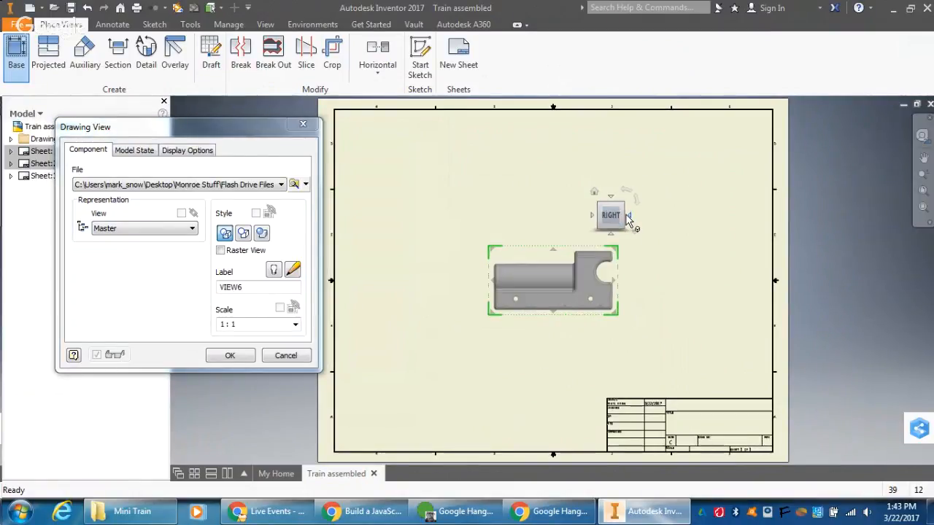
{"action": "left_click", "coordinate": [628, 215]}
{"action": "left_click", "coordinate": [628, 216]}
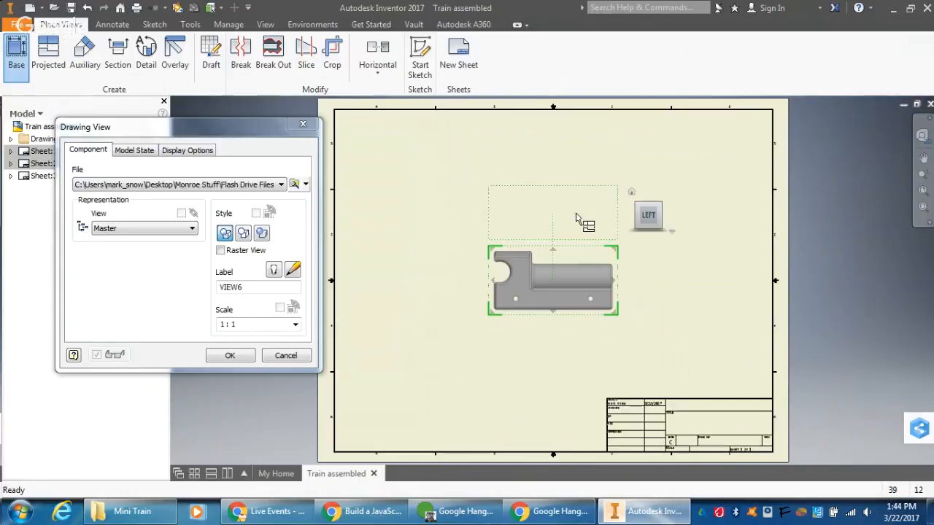
{"action": "left_click_drag", "start_coordinate": [572, 250], "coordinate": [448, 298]}
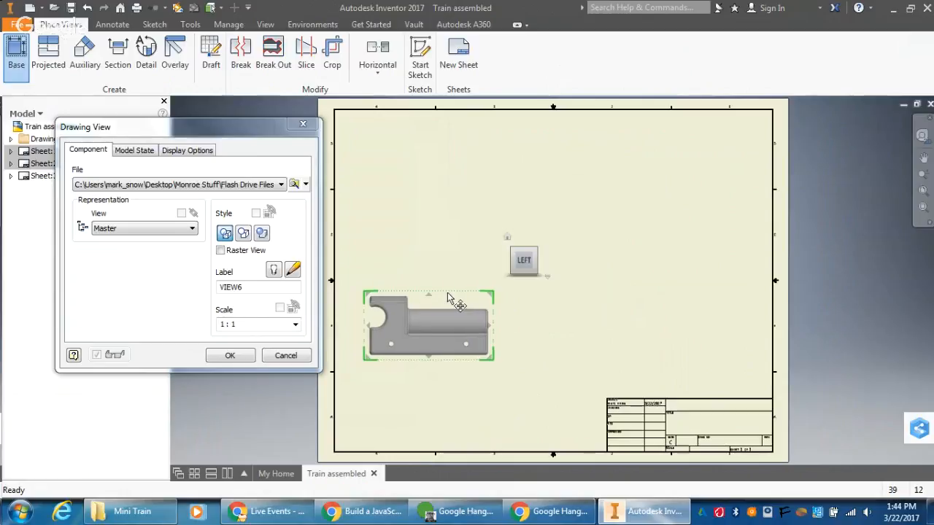
- Project a top view above the base view, an end view to its right and an isometric view at the upper right, and create them
{"action": "left_click", "coordinate": [438, 181]}
{"action": "left_click", "coordinate": [662, 315]}
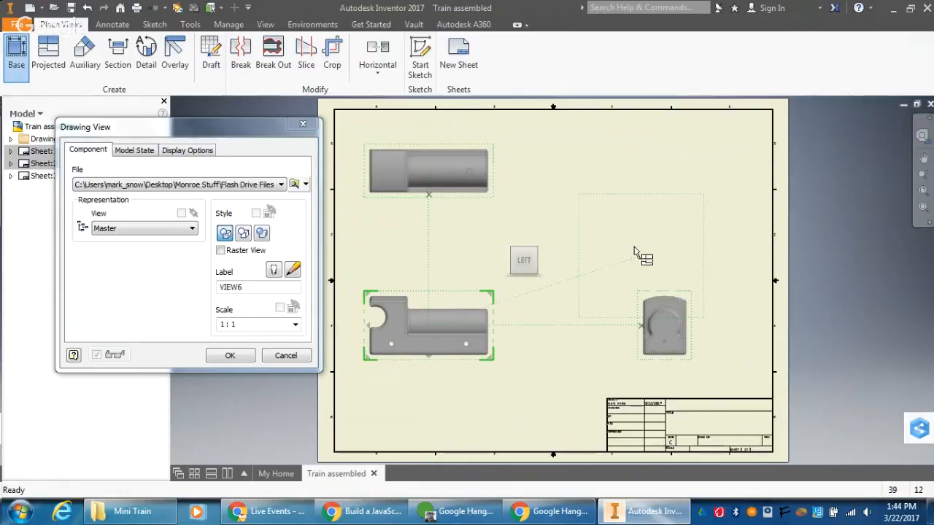
{"action": "left_click", "coordinate": [612, 189]}
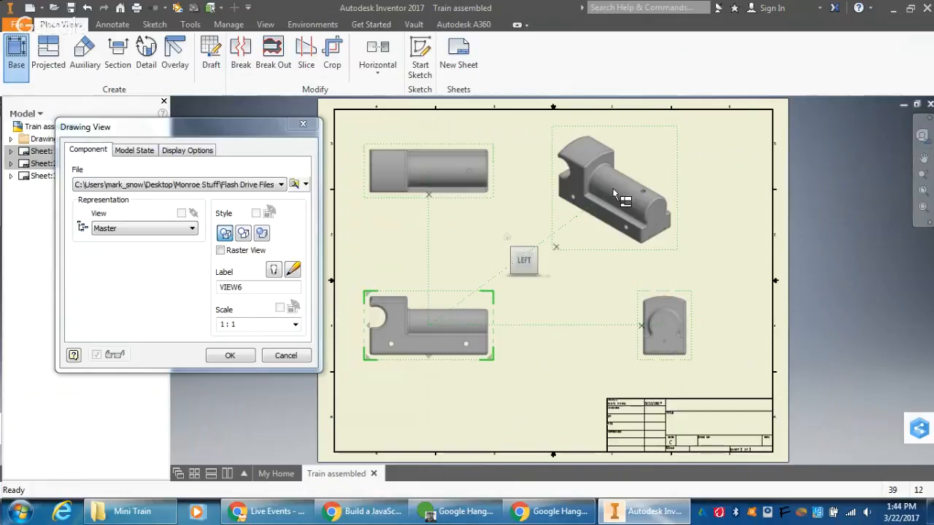
{"action": "right_click", "coordinate": [613, 191]}
{"action": "left_click", "coordinate": [675, 188]}
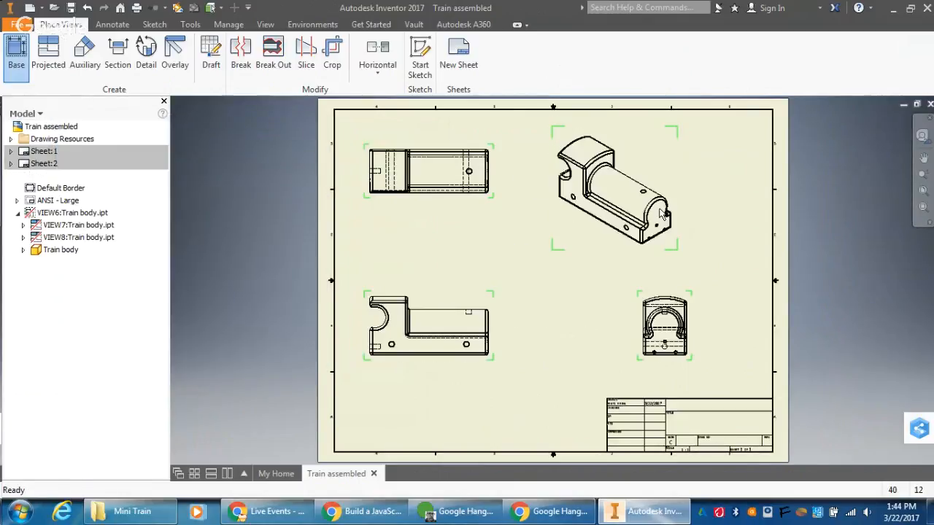
- Set the Train body isometric view to shaded style at 1/2 scale
{"action": "double_click", "coordinate": [596, 251]}
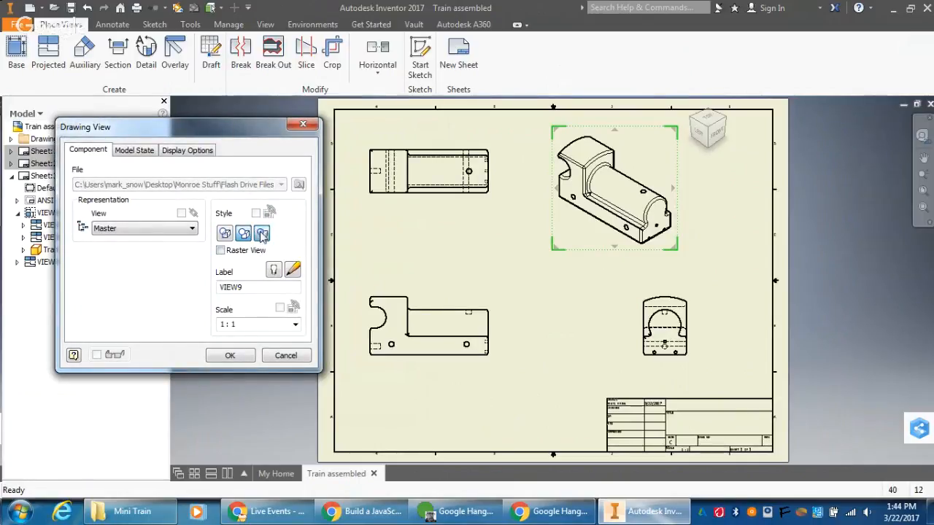
{"action": "left_click", "coordinate": [295, 324]}
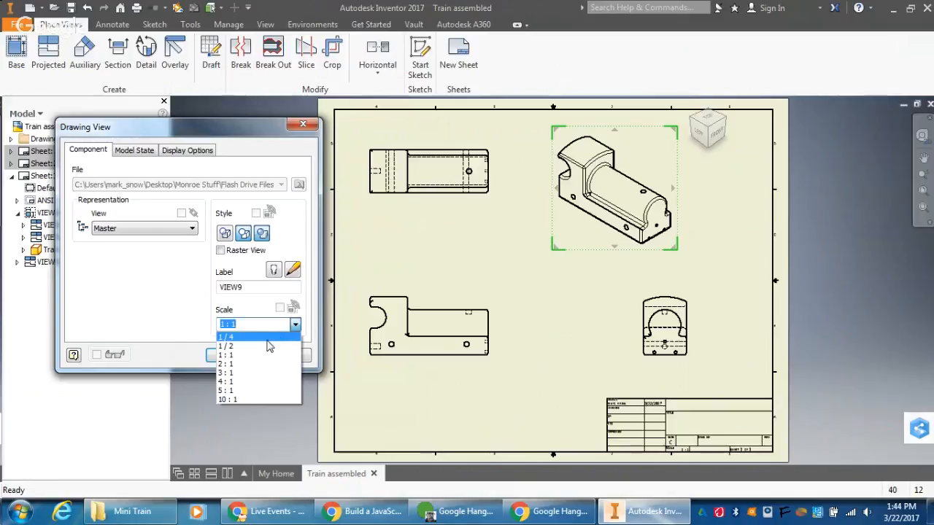
{"action": "left_click", "coordinate": [269, 345]}
{"action": "left_click", "coordinate": [234, 355]}
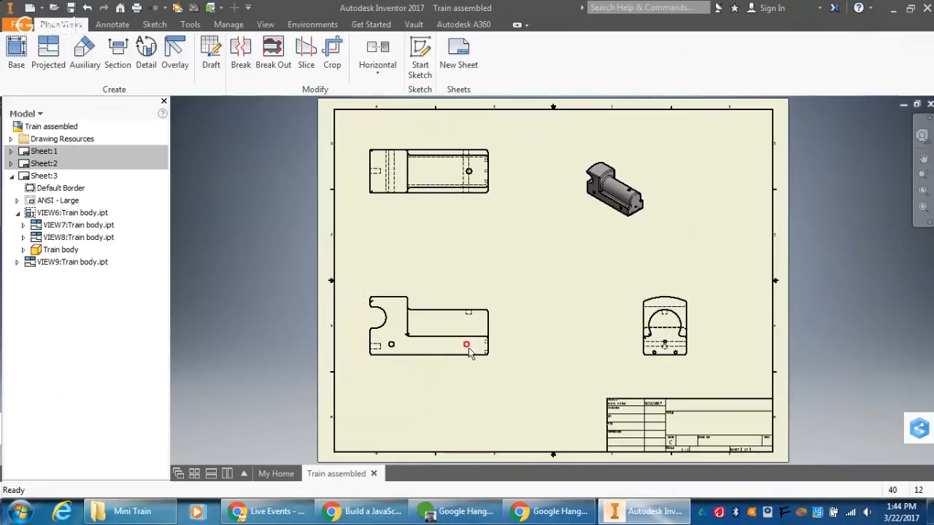
- Enable tangent edges for the Train body base view
{"action": "double_click", "coordinate": [441, 292]}
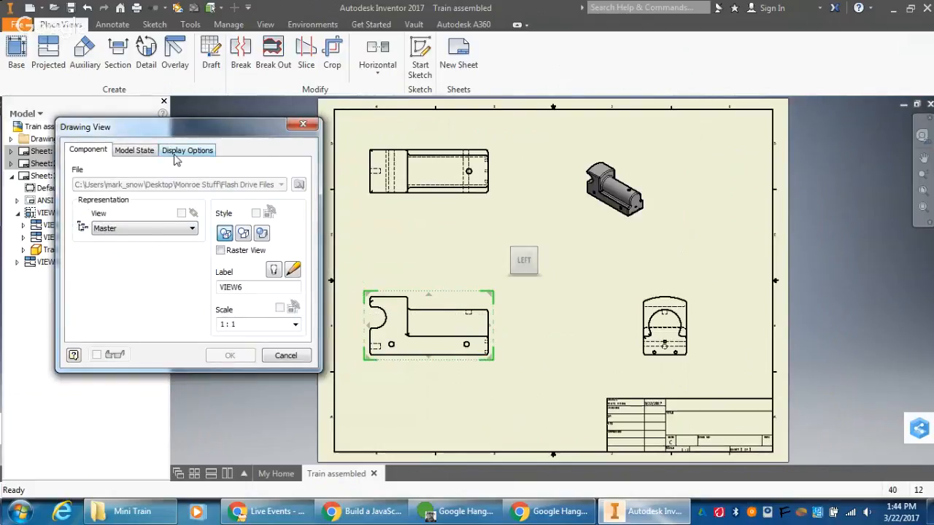
{"action": "left_click", "coordinate": [175, 153]}
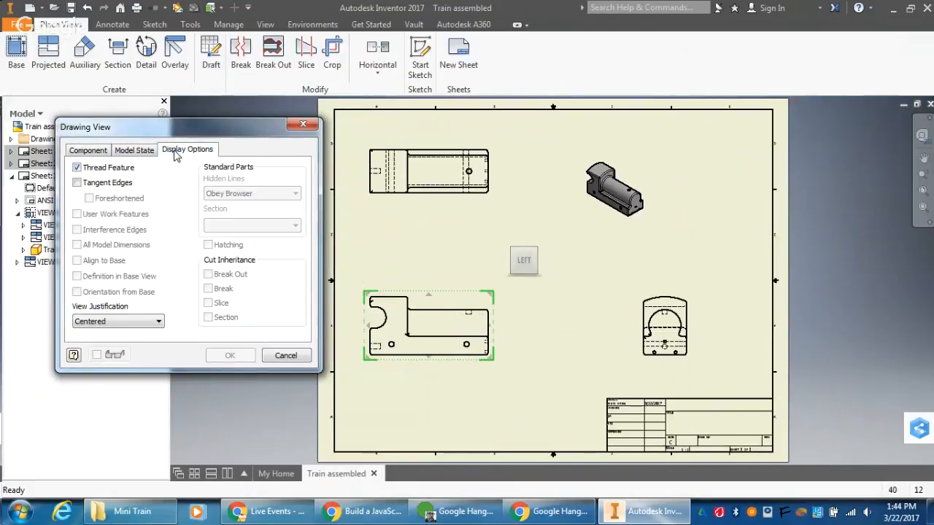
{"action": "left_click", "coordinate": [77, 182]}
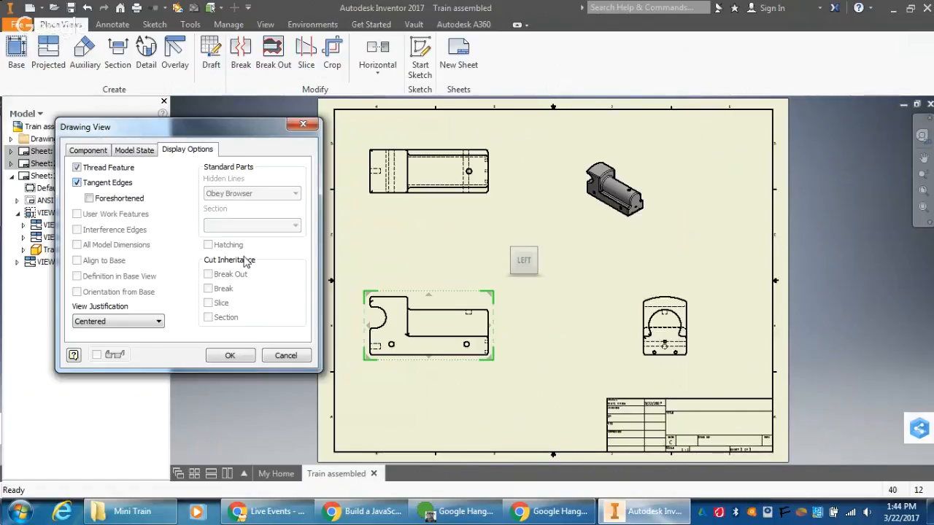
{"action": "left_click", "coordinate": [230, 356]}
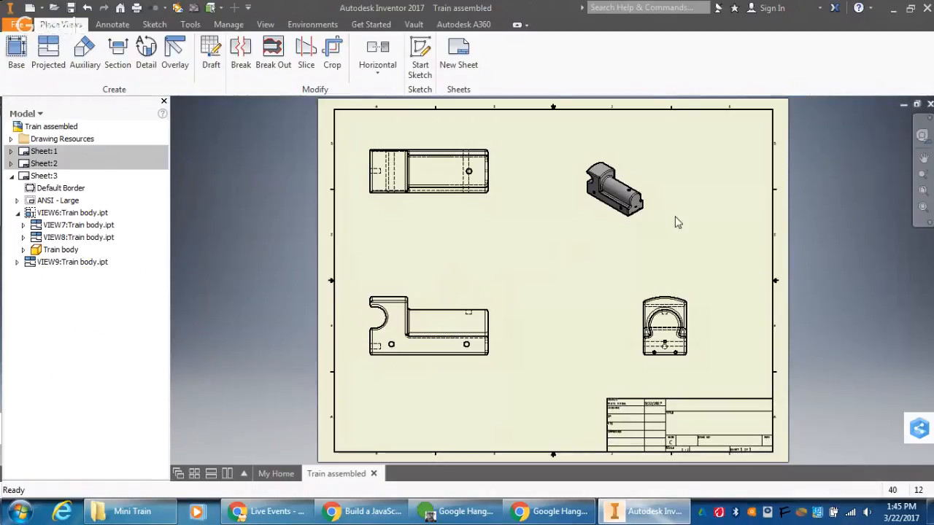
- Show the isometric view's label and name it Train Body
{"action": "double_click", "coordinate": [624, 225]}
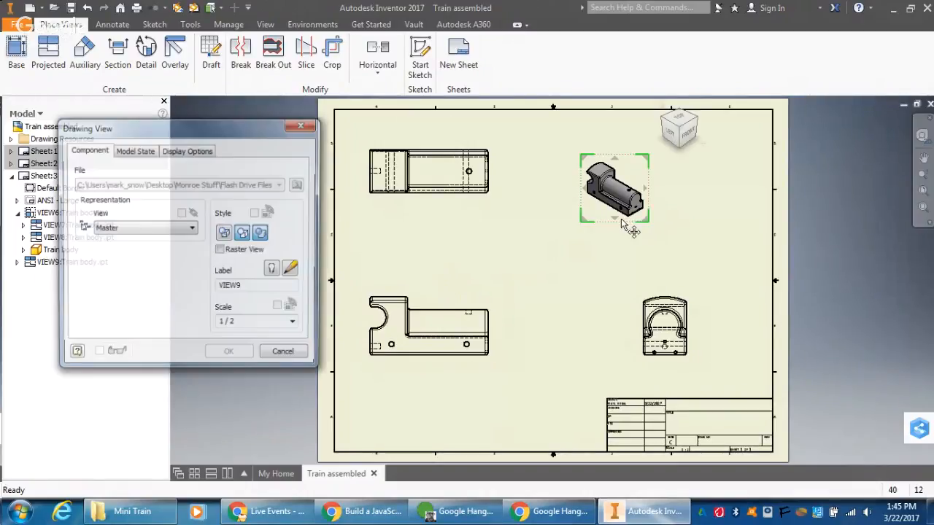
{"action": "double_click", "coordinate": [246, 287]}
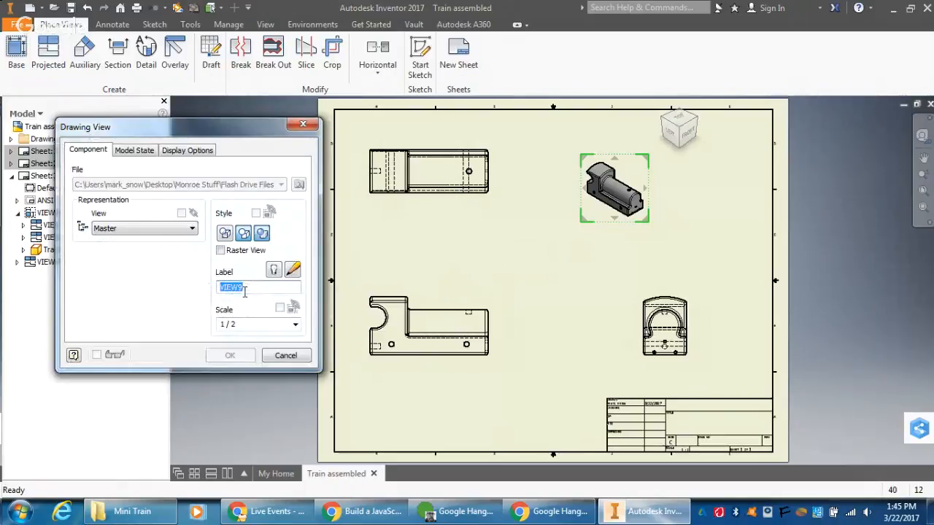
{"action": "left_click", "coordinate": [274, 269]}
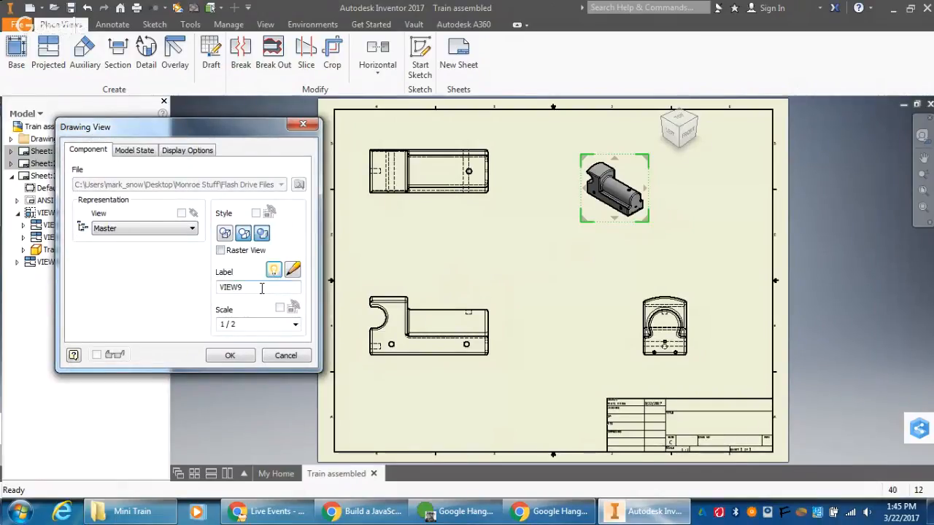
{"action": "double_click", "coordinate": [261, 288]}
{"action": "type", "text": "T"}
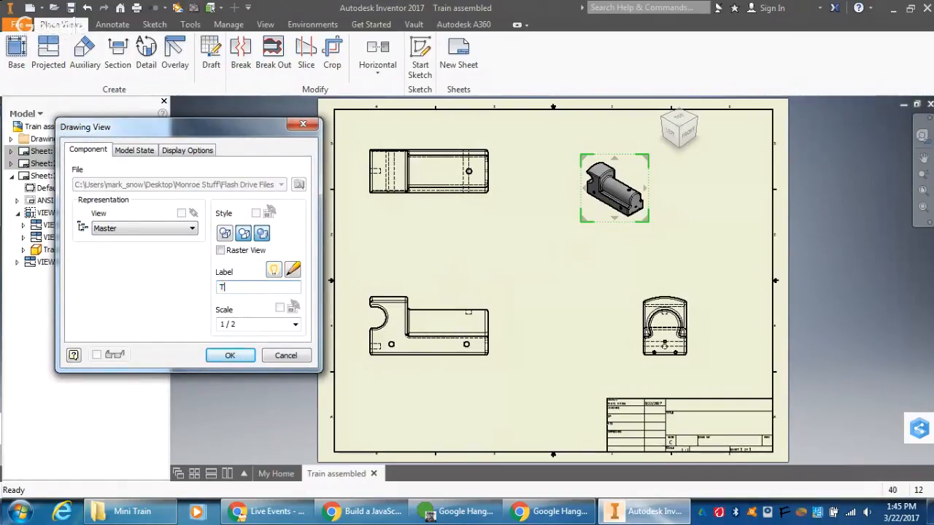
{"action": "type", "text": "rain Body"}
{"action": "left_click", "coordinate": [230, 356]}
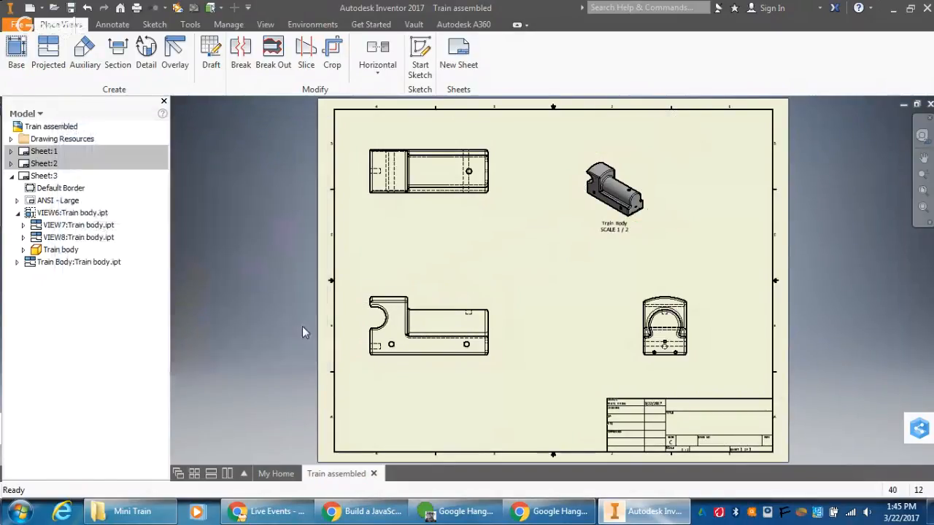
{"action": "double_click", "coordinate": [610, 232]}
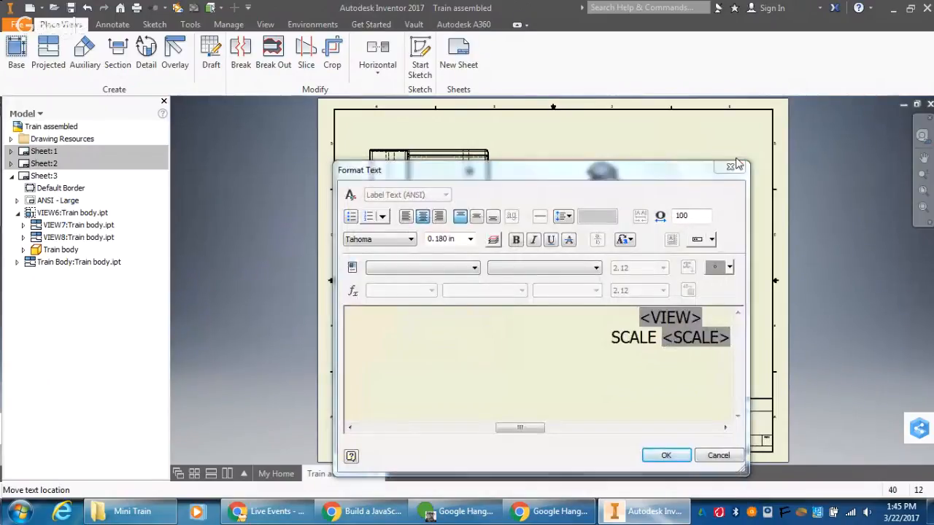
{"action": "left_click", "coordinate": [730, 167]}
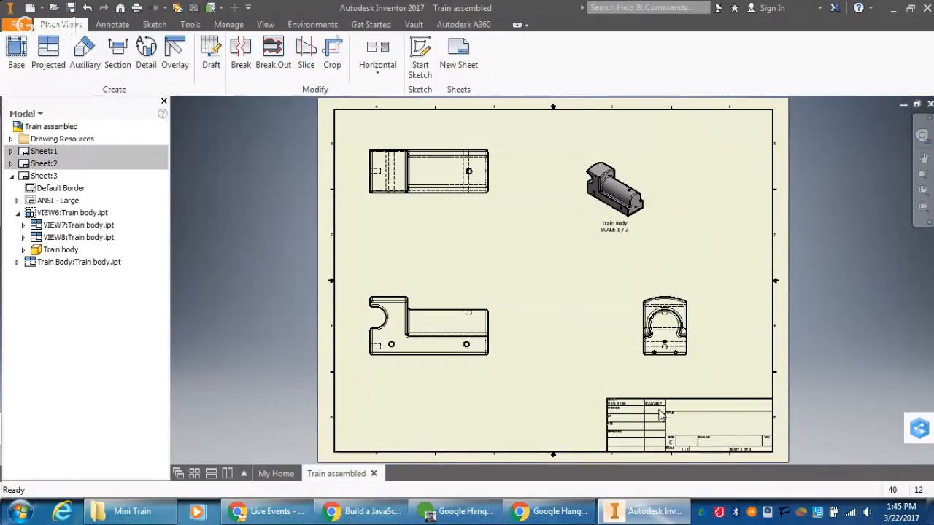
{"action": "left_click", "coordinate": [620, 413]}
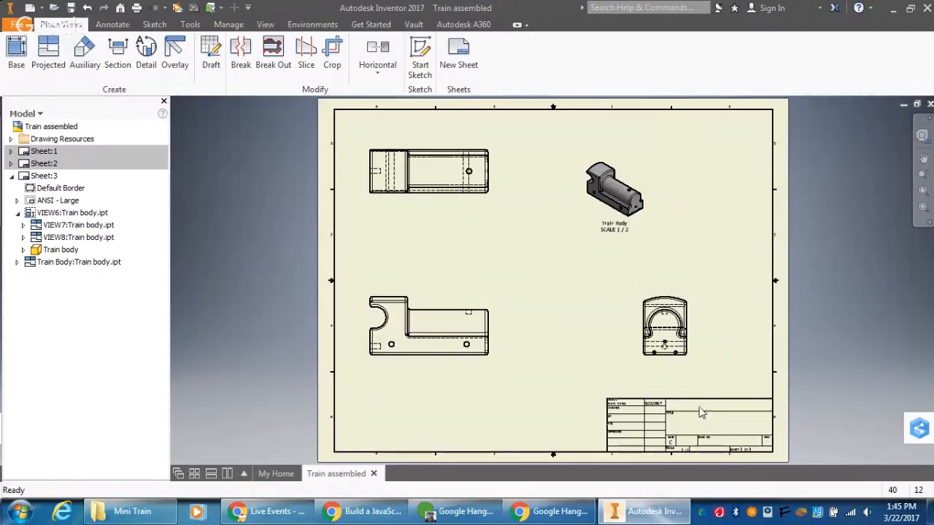
- Add a new sheet and start a base view from the hitch peg part file
{"action": "right_click", "coordinate": [83, 343]}
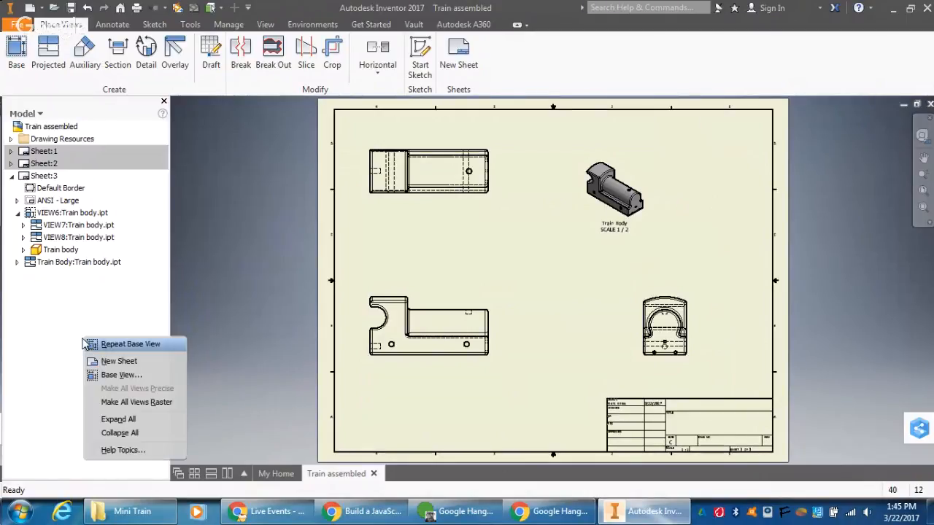
{"action": "left_click", "coordinate": [106, 362]}
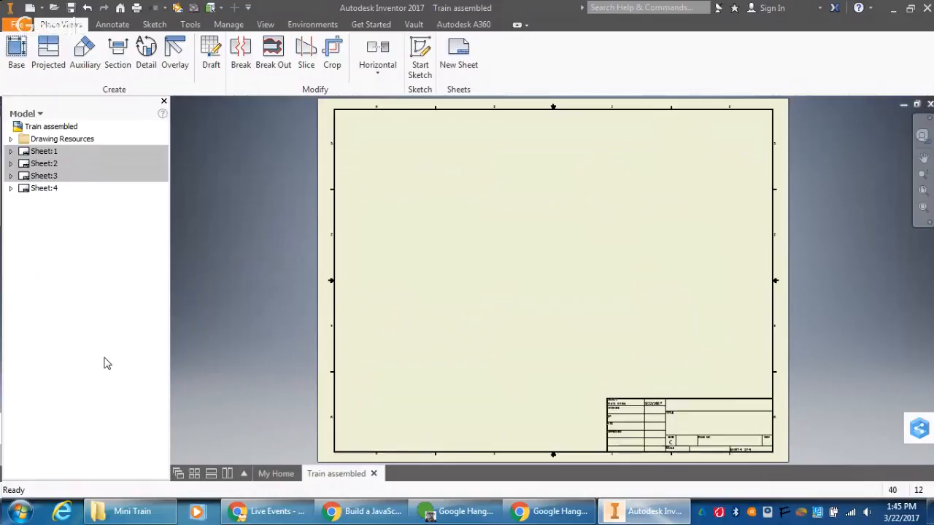
{"action": "left_click", "coordinate": [17, 53]}
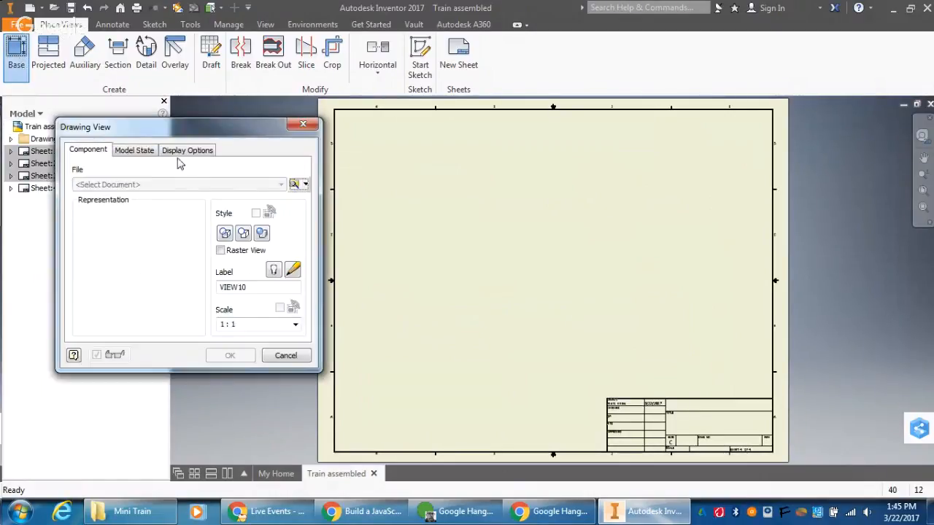
{"action": "left_click", "coordinate": [295, 184]}
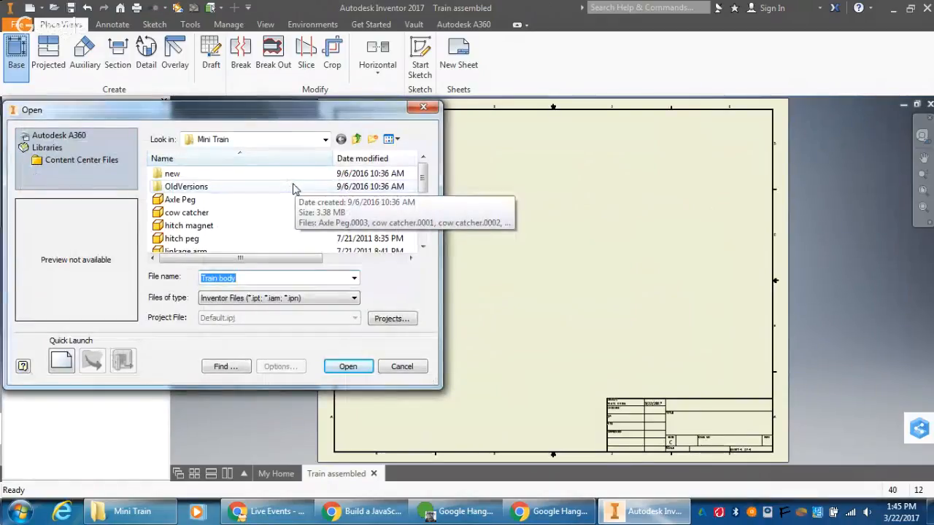
{"action": "left_click", "coordinate": [216, 240]}
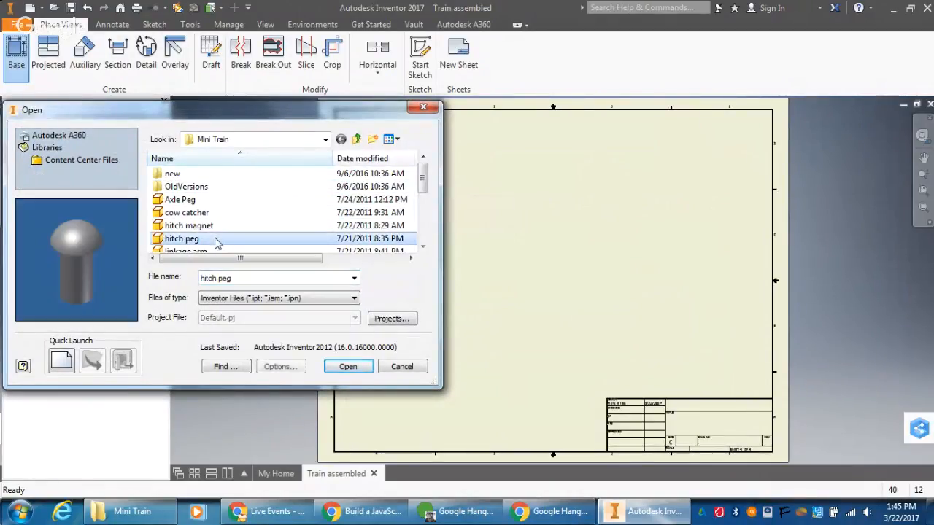
{"action": "left_click", "coordinate": [328, 367]}
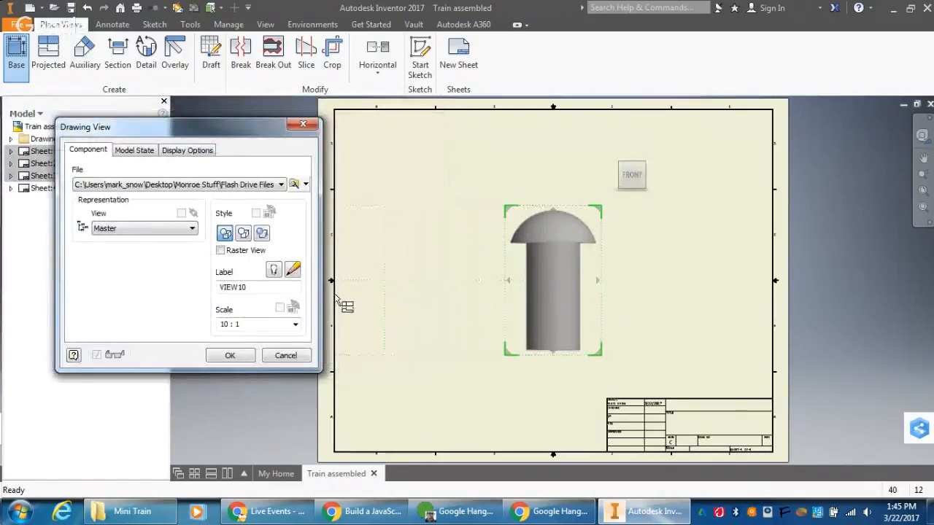
- Place the hitch peg base view in the sheet's upper-left area at 1:1, rotated 90 degrees clockwise, with hidden lines removed
{"action": "left_click", "coordinate": [295, 325]}
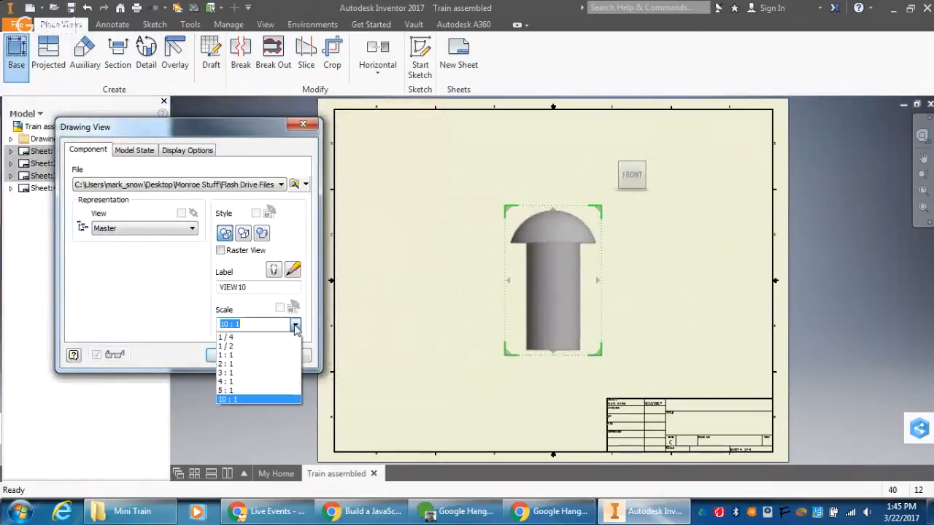
{"action": "left_click", "coordinate": [269, 355]}
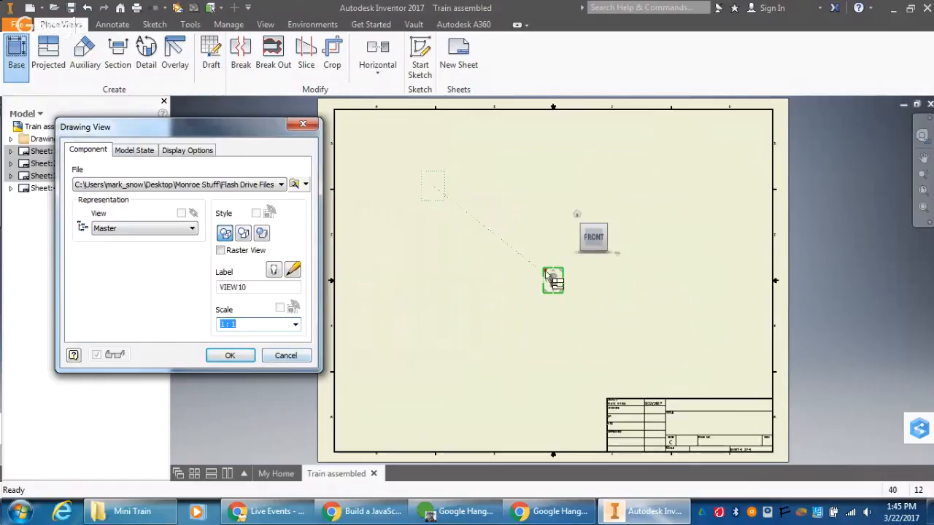
{"action": "left_click", "coordinate": [381, 186]}
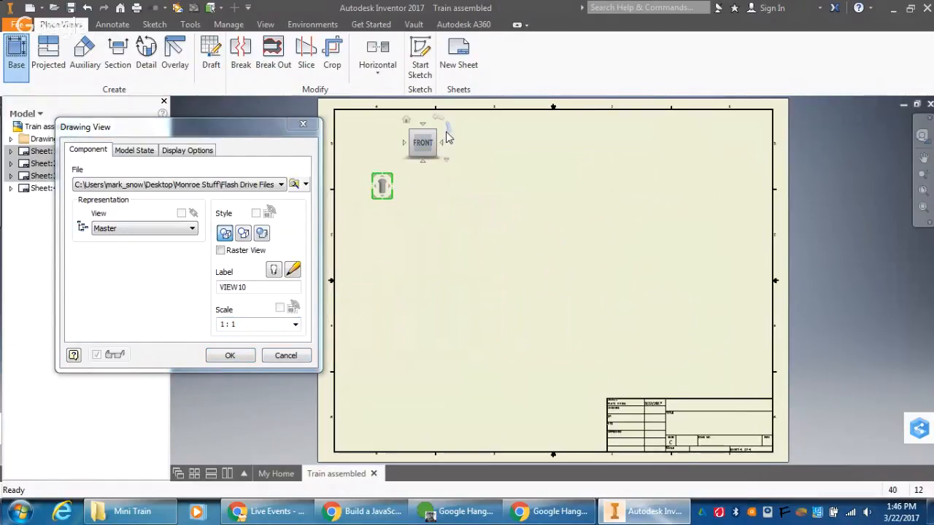
{"action": "left_click", "coordinate": [447, 133]}
{"action": "left_click", "coordinate": [243, 234]}
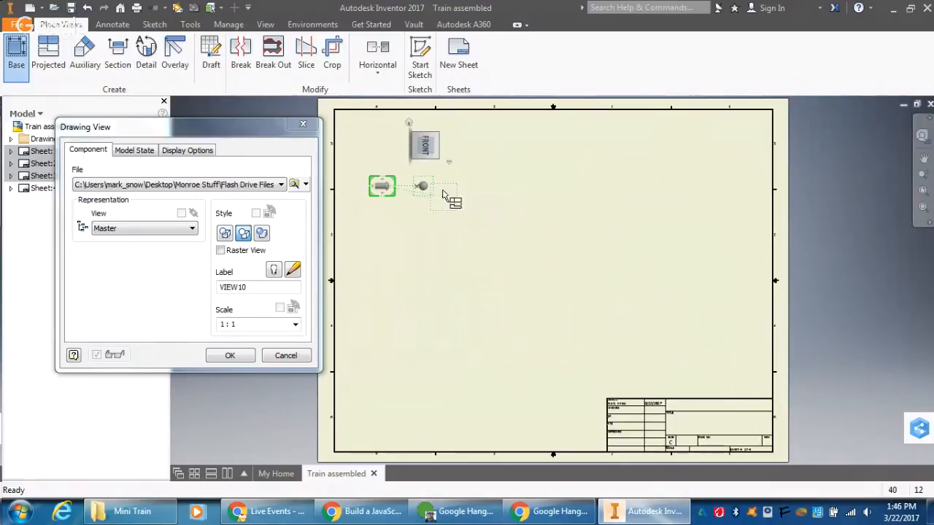
- Create a projected end view beside the hitch peg base view and an isometric view, and position the isometric above the end view
{"action": "left_click", "coordinate": [423, 188]}
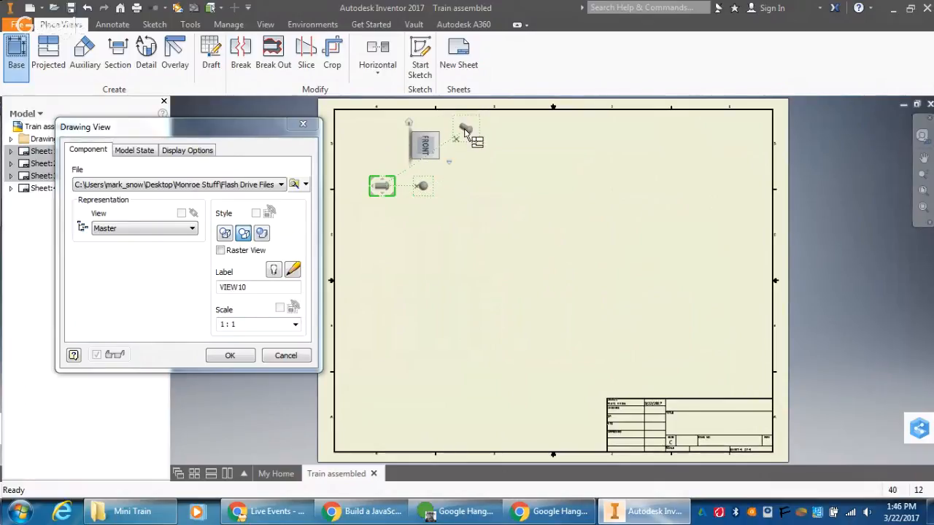
{"action": "left_click", "coordinate": [465, 131]}
{"action": "right_click", "coordinate": [465, 131]}
{"action": "left_click", "coordinate": [510, 130]}
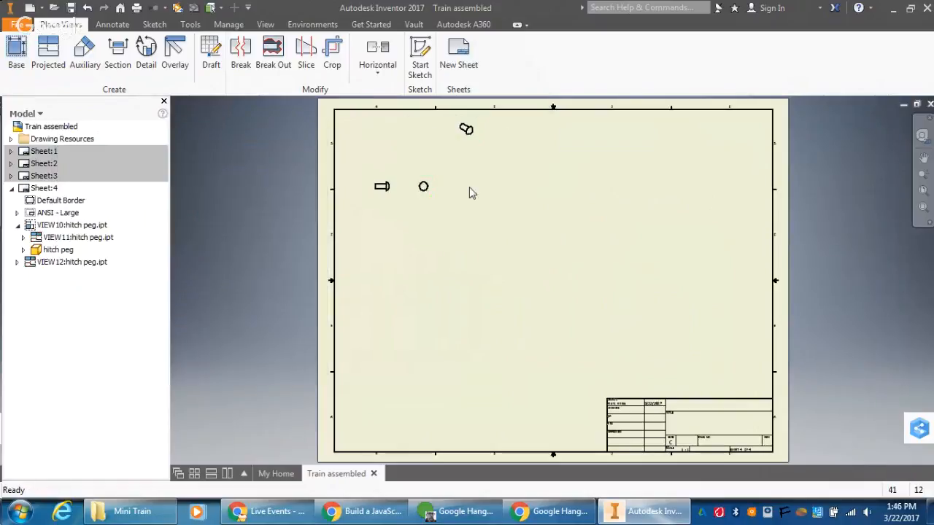
{"action": "left_click", "coordinate": [447, 146]}
{"action": "left_click_drag", "start_coordinate": [433, 161], "coordinate": [435, 175]}
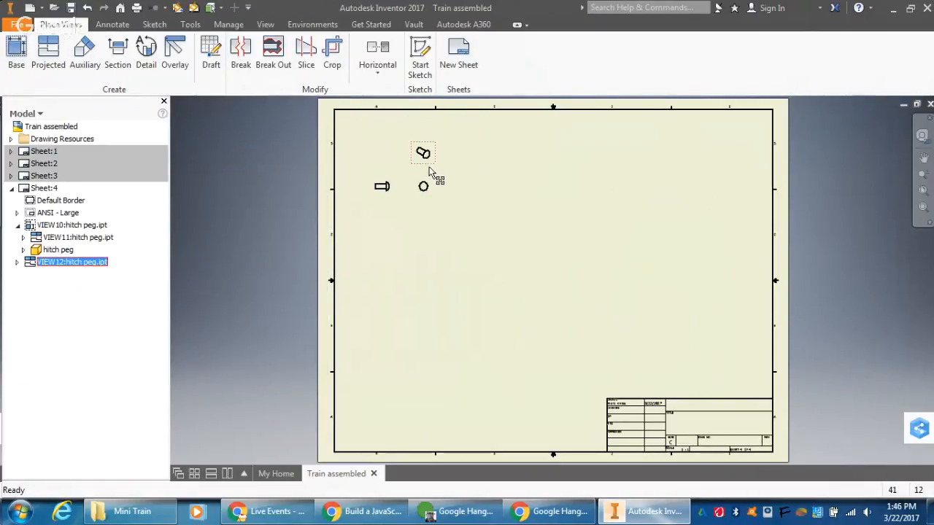
- Enable tangent edges for the hitch peg base view
{"action": "left_click", "coordinate": [387, 193]}
{"action": "double_click", "coordinate": [383, 188]}
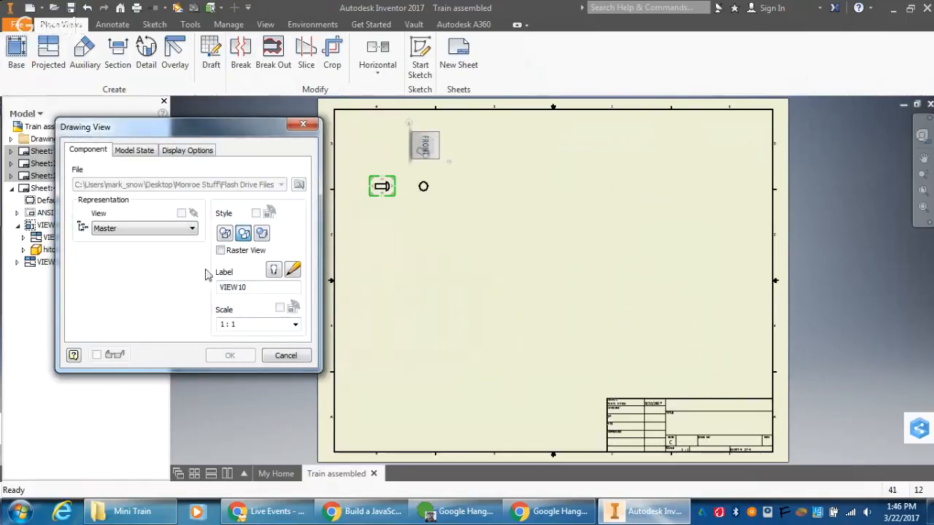
{"action": "left_click", "coordinate": [186, 150]}
{"action": "left_click", "coordinate": [84, 184]}
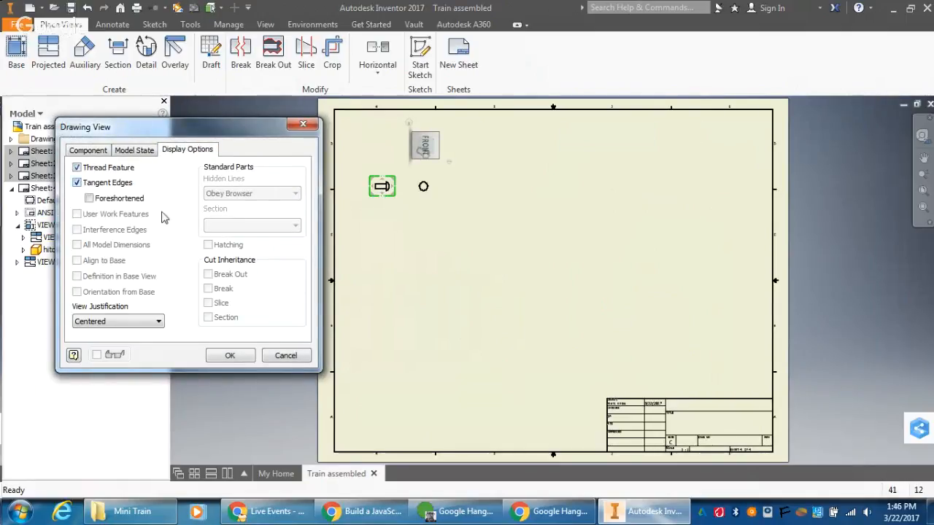
{"action": "left_click", "coordinate": [240, 353]}
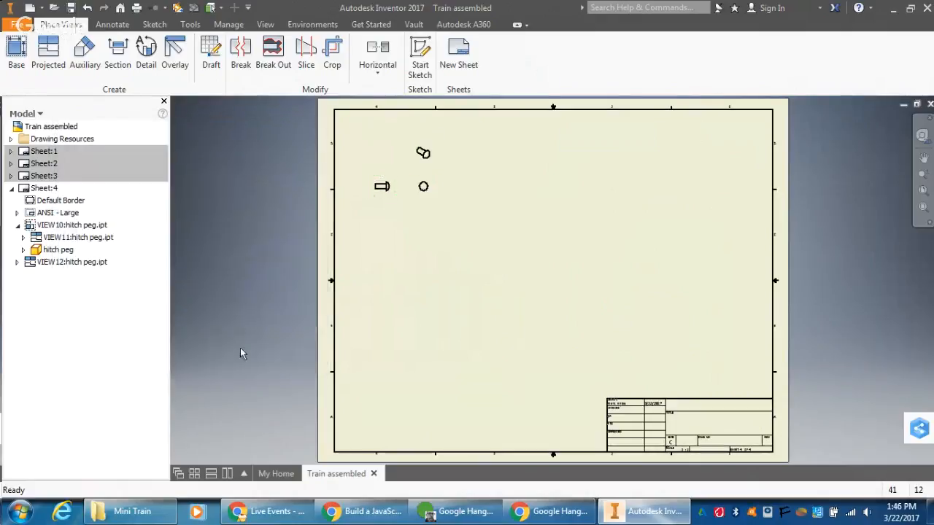
- Set the hitch peg isometric view to shaded style and move it slightly higher above the end view
{"action": "double_click", "coordinate": [414, 166]}
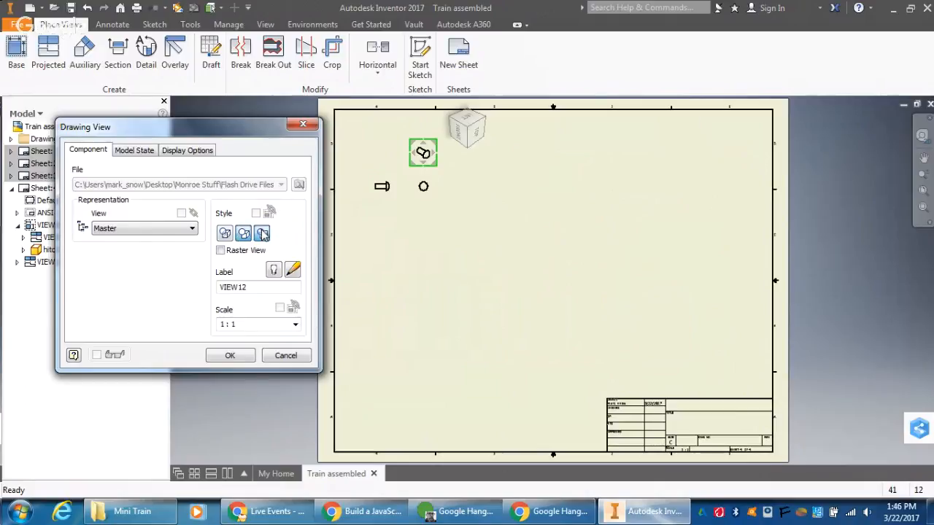
{"action": "left_click", "coordinate": [175, 151]}
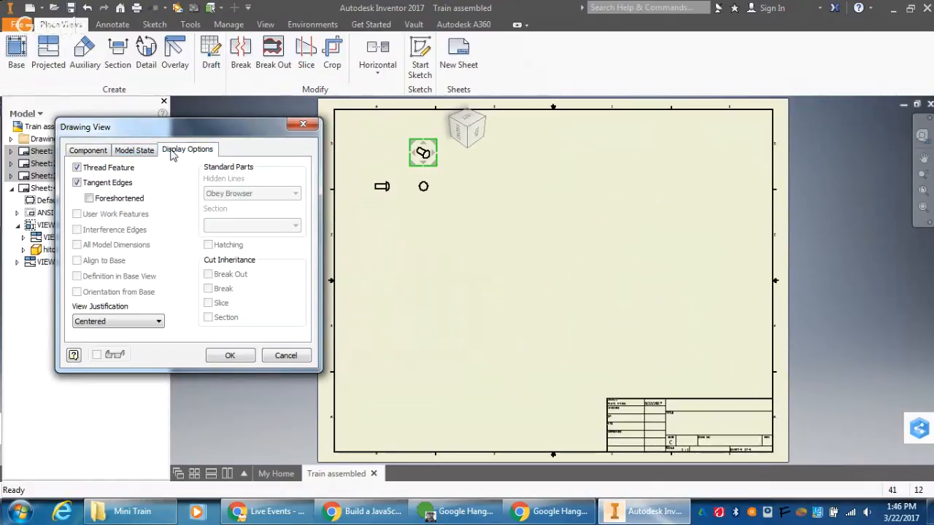
{"action": "left_click", "coordinate": [232, 355]}
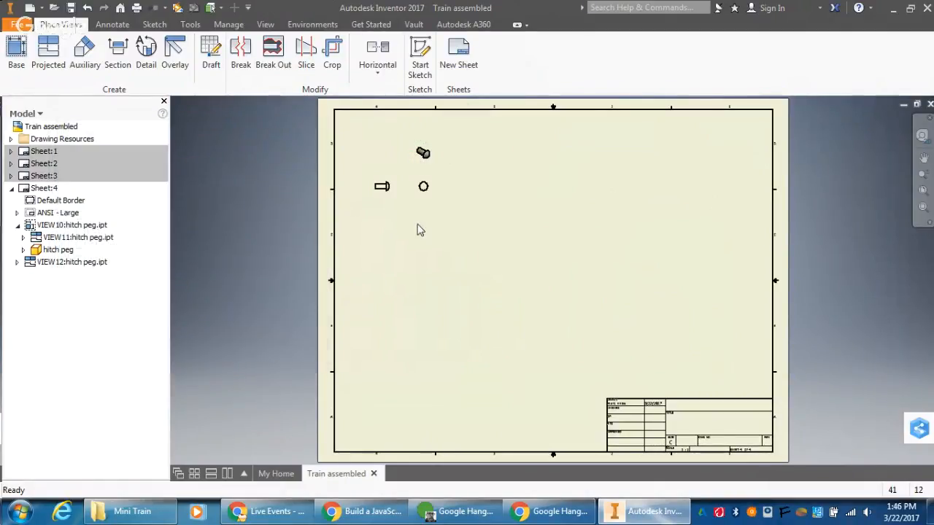
{"action": "left_click", "coordinate": [417, 160]}
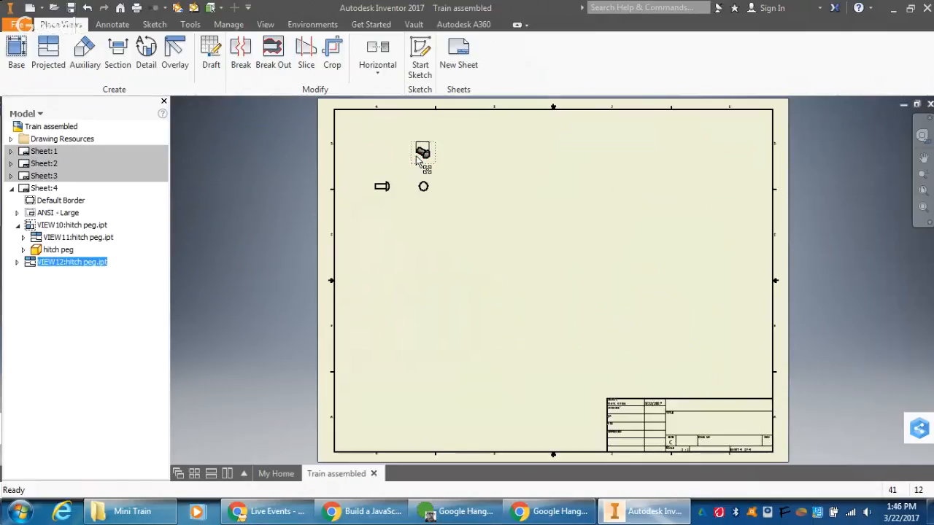
{"action": "left_click_drag", "start_coordinate": [416, 156], "coordinate": [417, 153]}
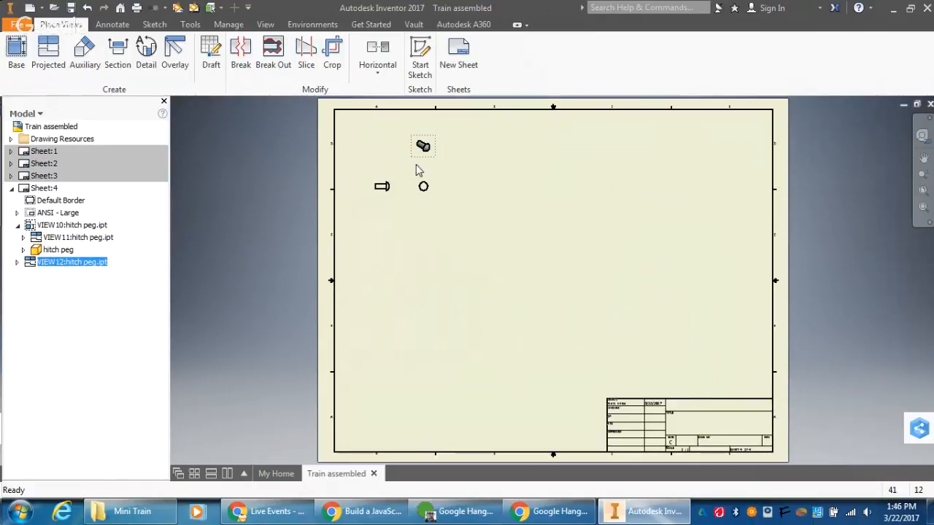
- Set the hitch peg isometric view's scale to 1/2
{"action": "double_click", "coordinate": [423, 147]}
{"action": "triple_click", "coordinate": [274, 324]}
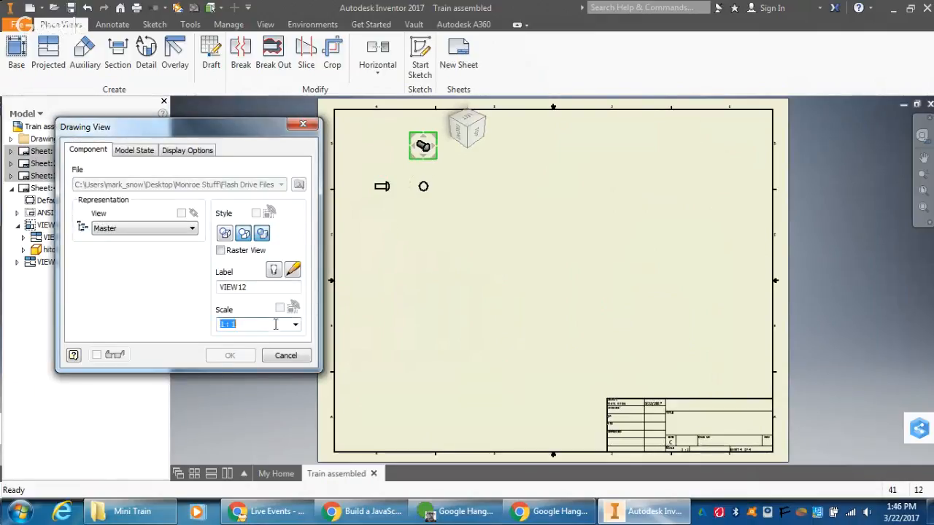
{"action": "left_click", "coordinate": [295, 324]}
{"action": "left_click", "coordinate": [255, 355]}
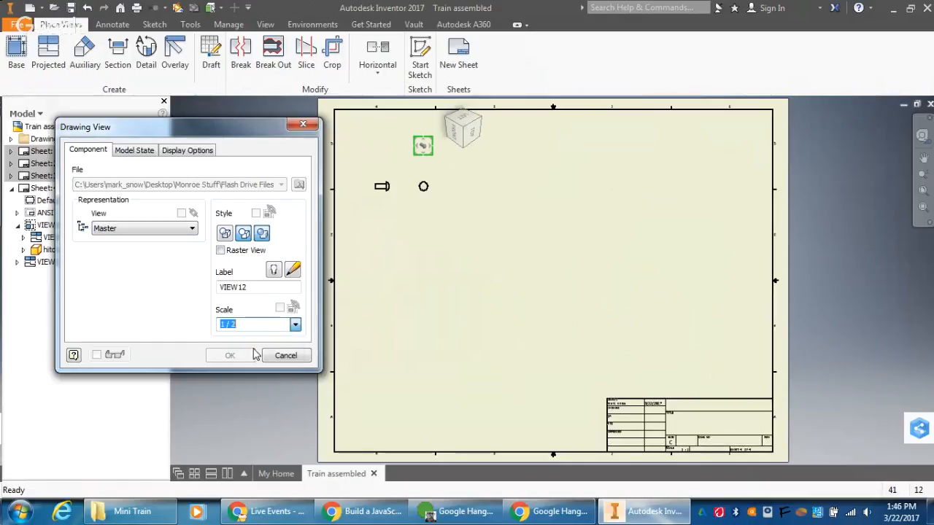
- Show the isometric view's label and name it Hitch Peg
{"action": "left_click", "coordinate": [272, 273]}
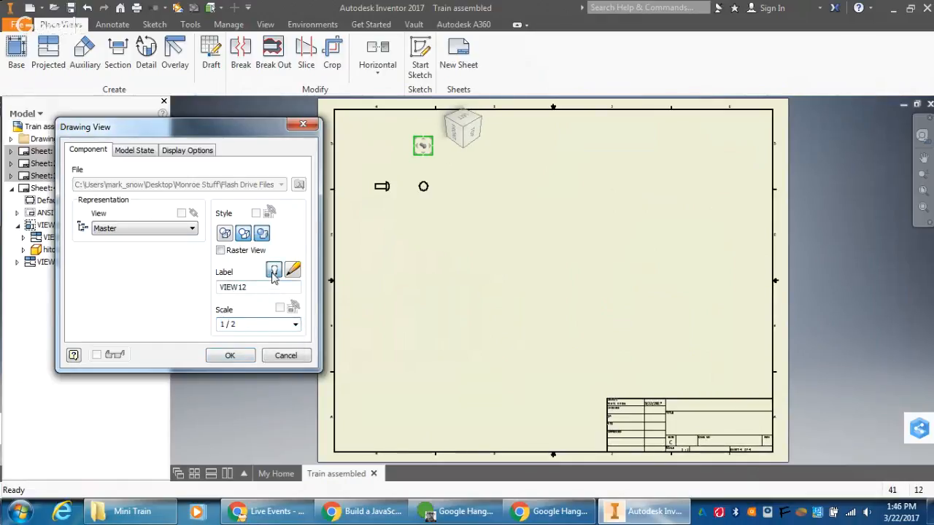
{"action": "left_click_drag", "start_coordinate": [254, 291], "coordinate": [211, 293]}
{"action": "type", "text": "Hi"}
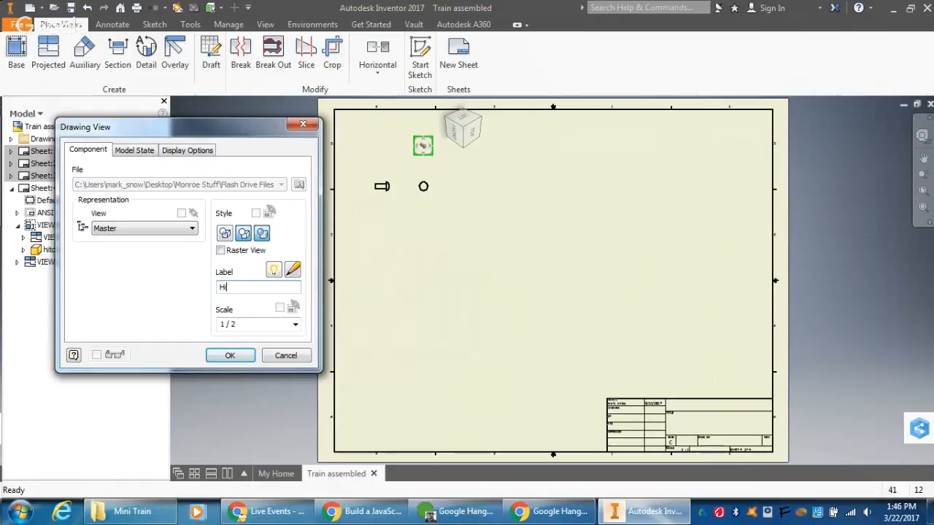
{"action": "type", "text": "tch Peg"}
{"action": "left_click", "coordinate": [228, 356]}
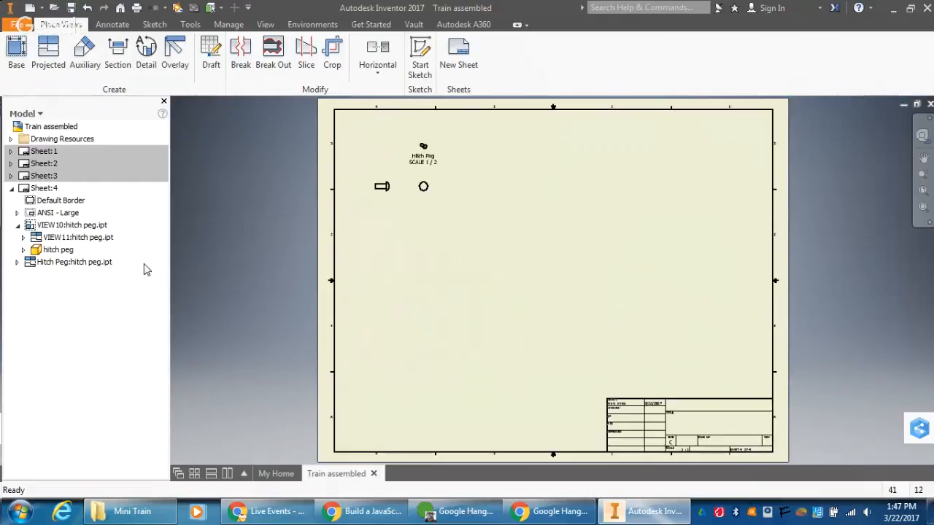
- Add another blank sheet to the drawing for the next part
{"action": "right_click", "coordinate": [119, 298]}
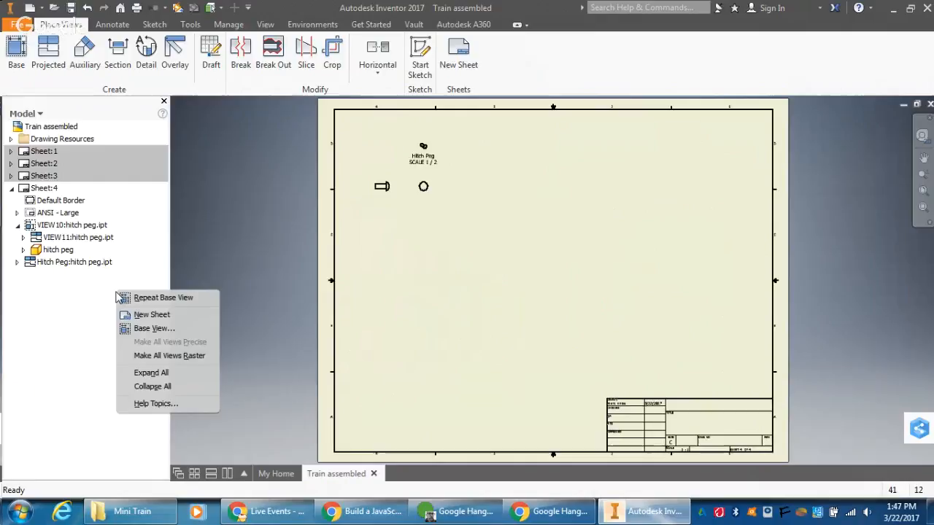
{"action": "left_click", "coordinate": [140, 322]}
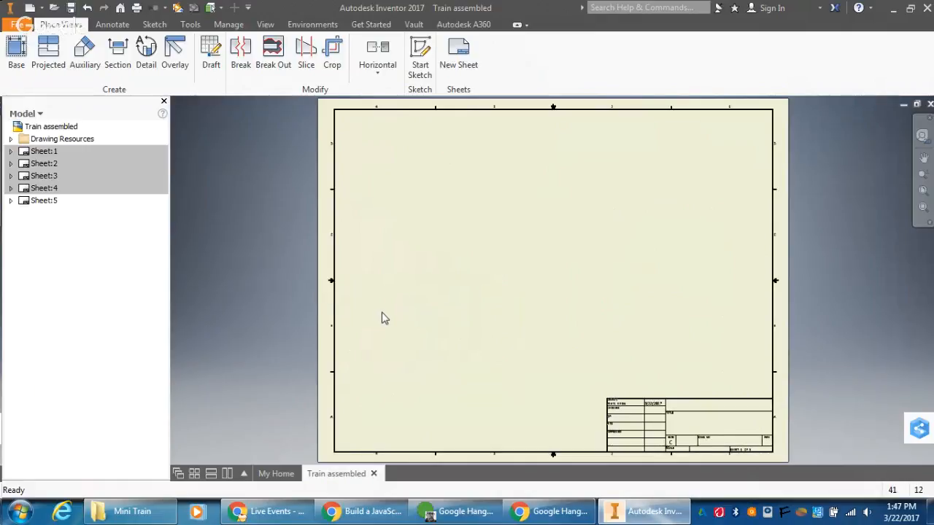
{"action": "left_click", "coordinate": [376, 170]}
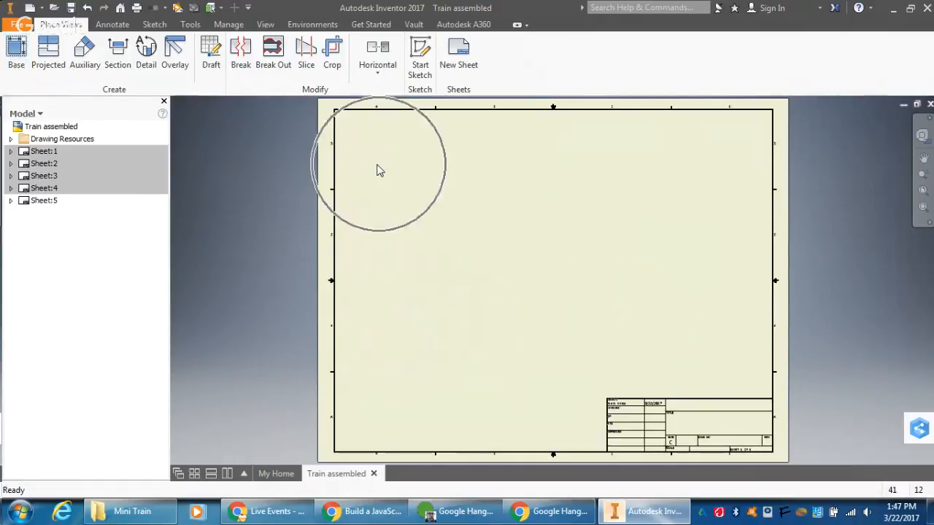
{"action": "left_click", "coordinate": [450, 365]}
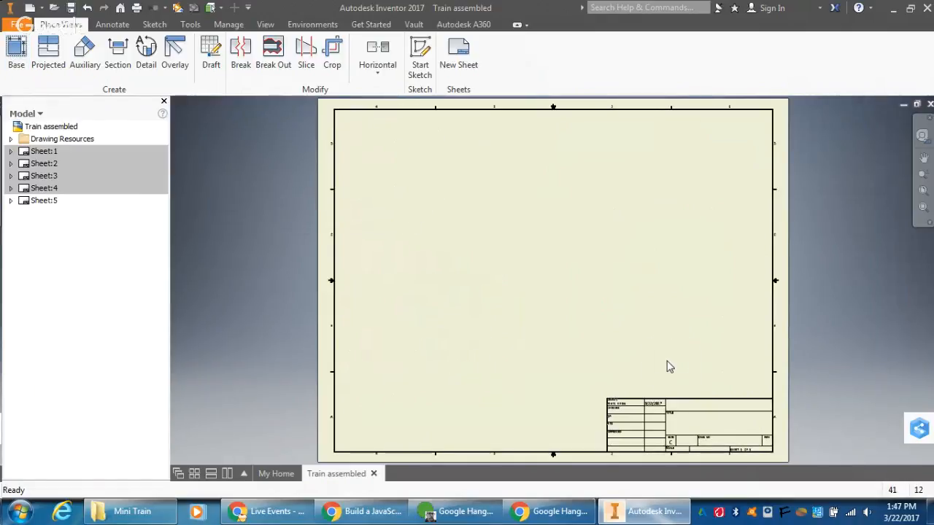
- Place a front base view of the linkage arm part at 1:1 scale near the sheet's upper-left corner
{"action": "left_click", "coordinate": [16, 45]}
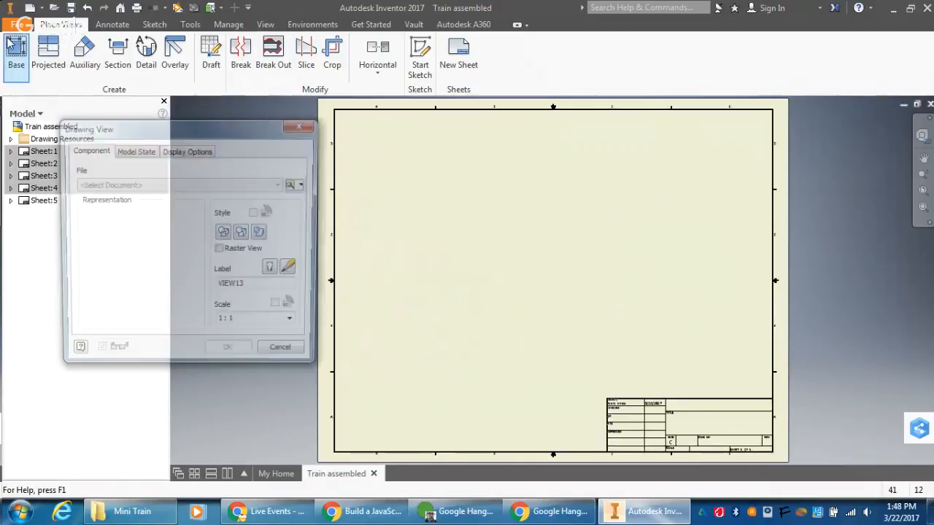
{"action": "left_click", "coordinate": [299, 183]}
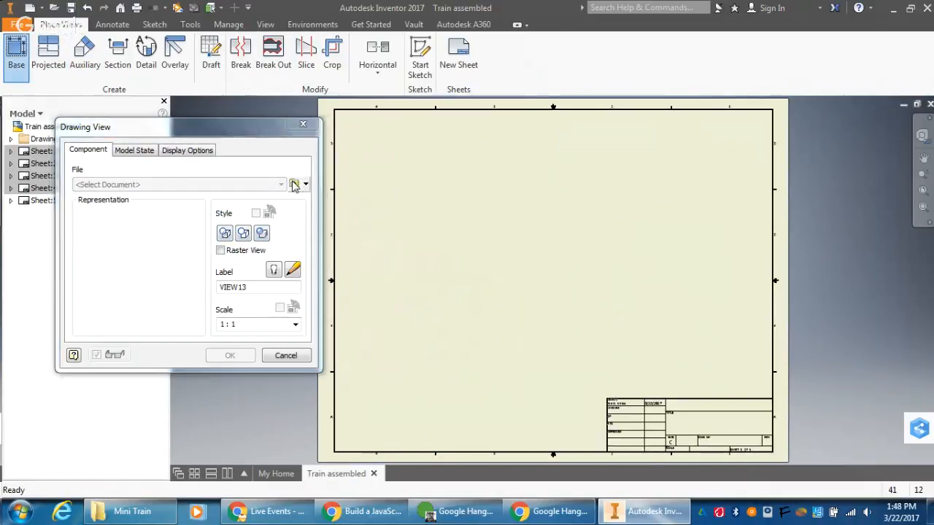
{"action": "scroll", "coordinate": [240, 220], "scroll_direction": "down", "scroll_amount": 3}
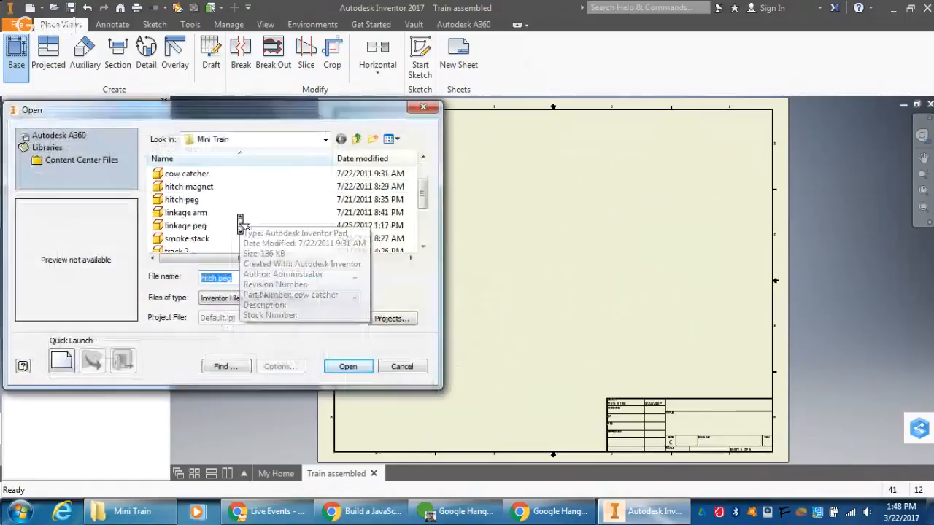
{"action": "scroll", "coordinate": [243, 224], "scroll_direction": "up", "scroll_amount": 1}
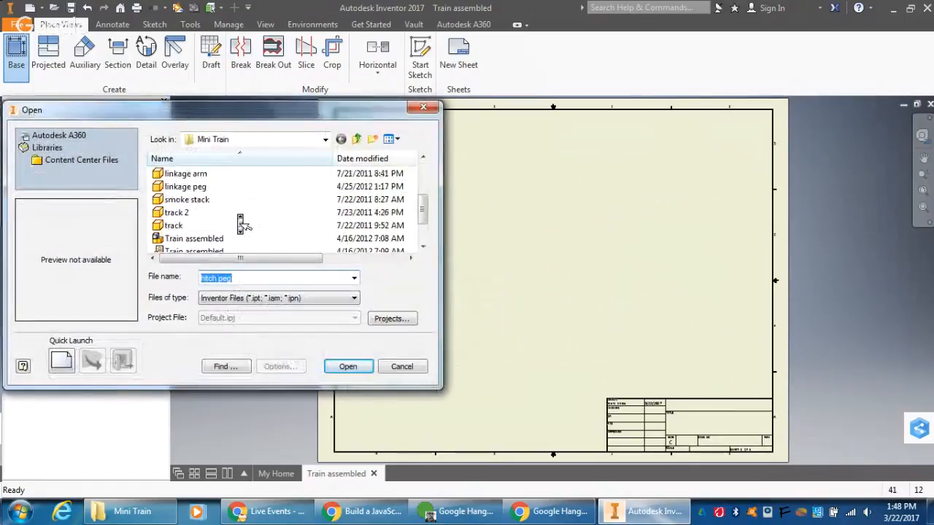
{"action": "left_click", "coordinate": [197, 176]}
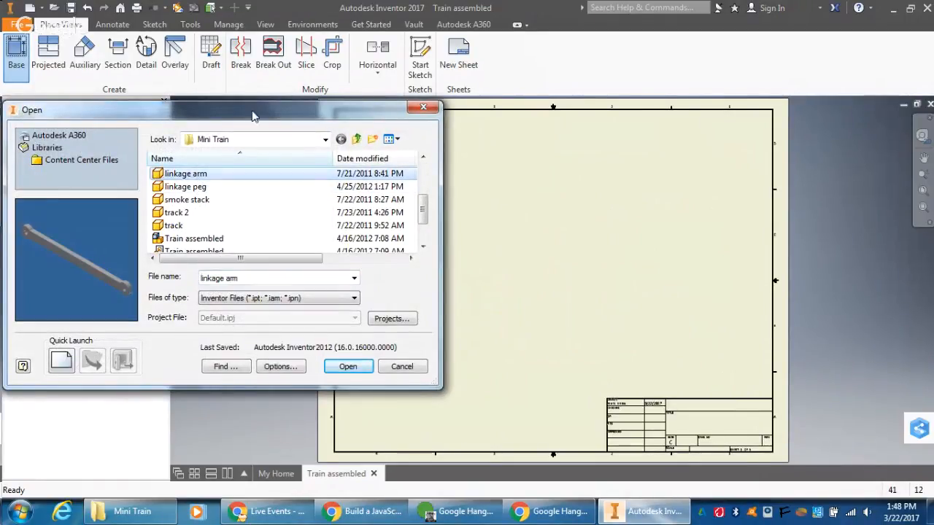
{"action": "left_click_drag", "start_coordinate": [256, 114], "coordinate": [92, 149]}
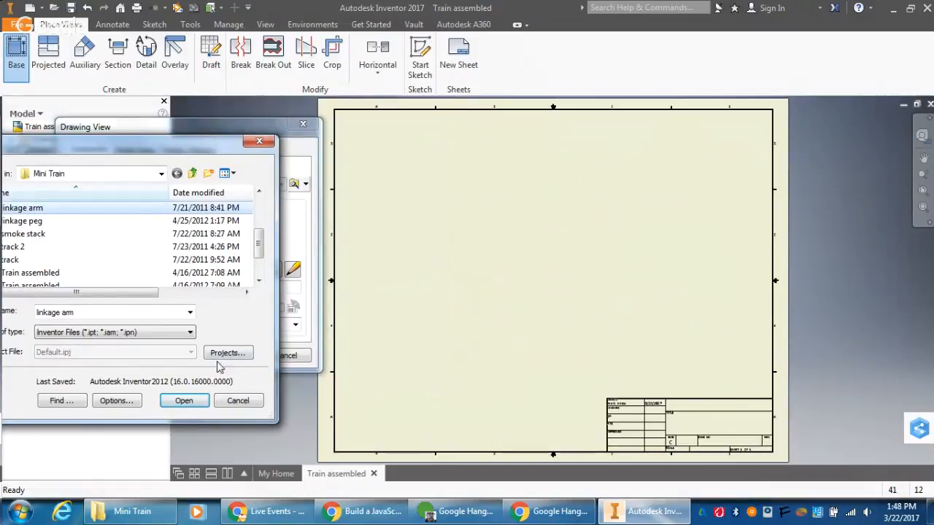
{"action": "left_click", "coordinate": [184, 401]}
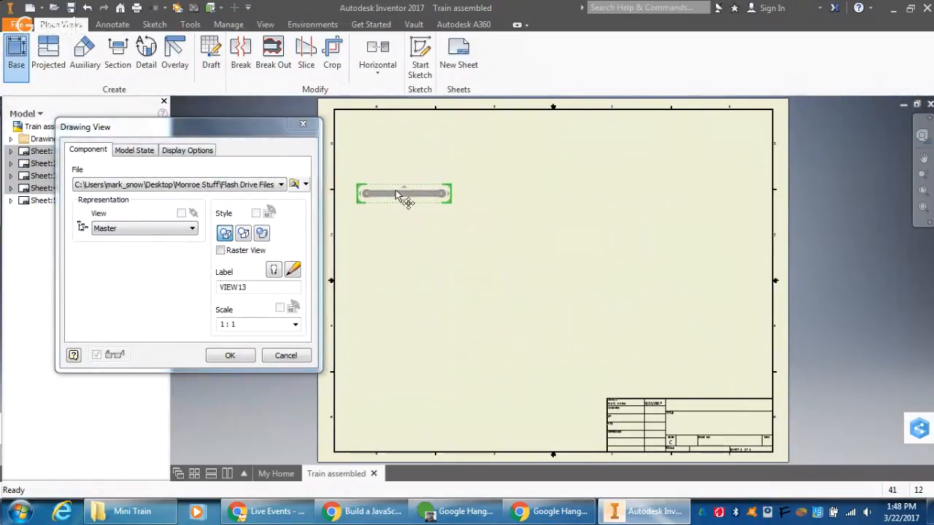
{"action": "left_click", "coordinate": [396, 190]}
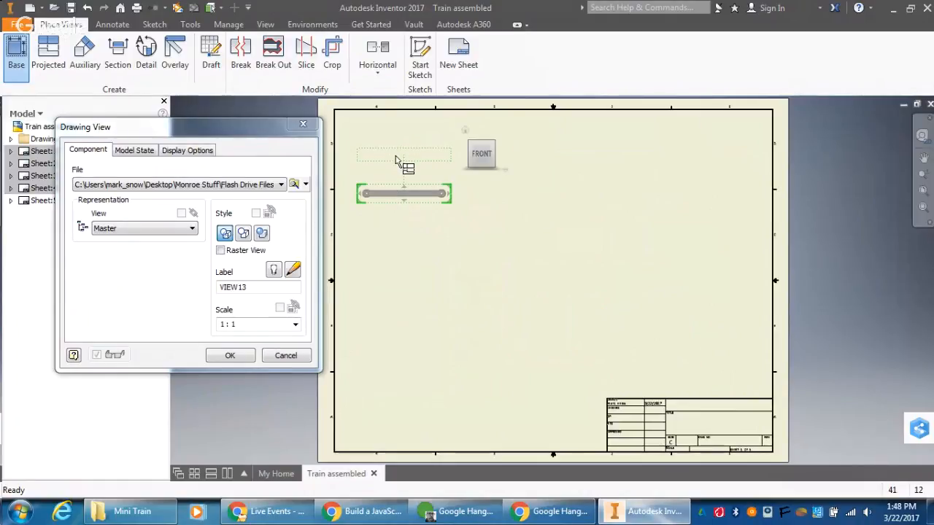
- Project a top view above the linkage arm's base view and an isometric view to its upper right, and create them
{"action": "left_click", "coordinate": [399, 161]}
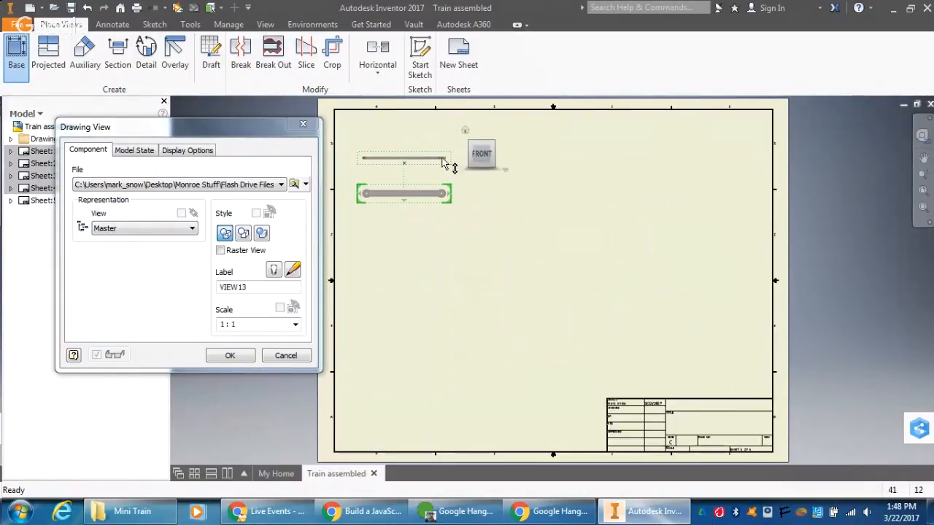
{"action": "right_click", "coordinate": [536, 141]}
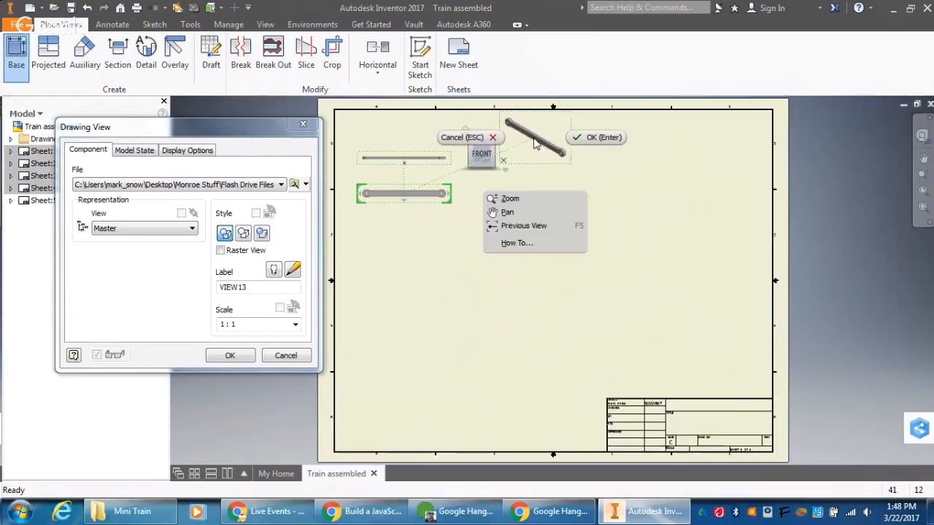
{"action": "left_click", "coordinate": [576, 140]}
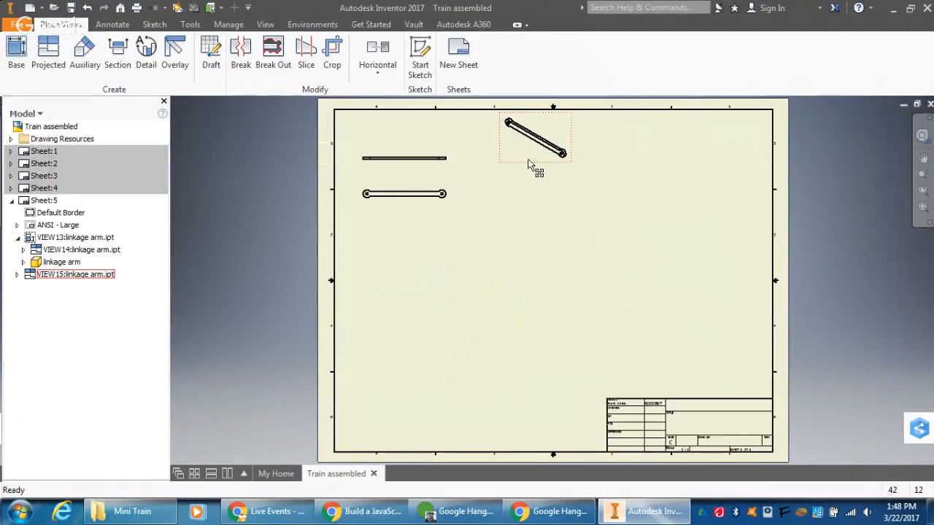
- Set the linkage arm's isometric view to 1/2 scale and shaded style
{"action": "double_click", "coordinate": [530, 164]}
{"action": "left_click", "coordinate": [286, 325]}
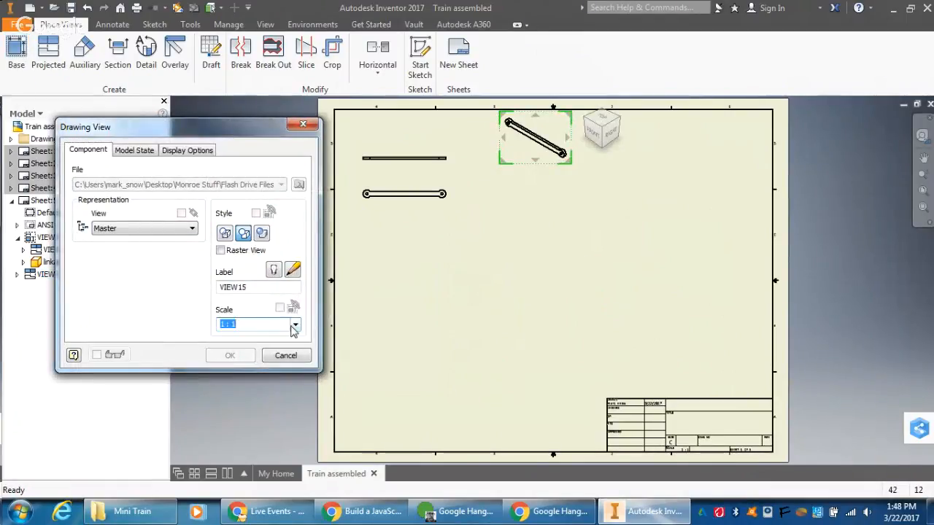
{"action": "left_click", "coordinate": [294, 326]}
{"action": "left_click", "coordinate": [246, 350]}
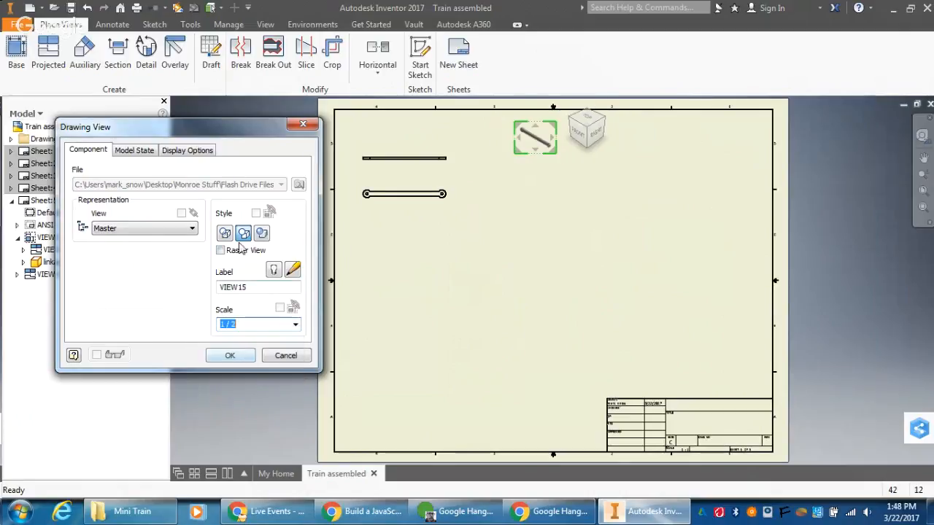
{"action": "left_click", "coordinate": [261, 235]}
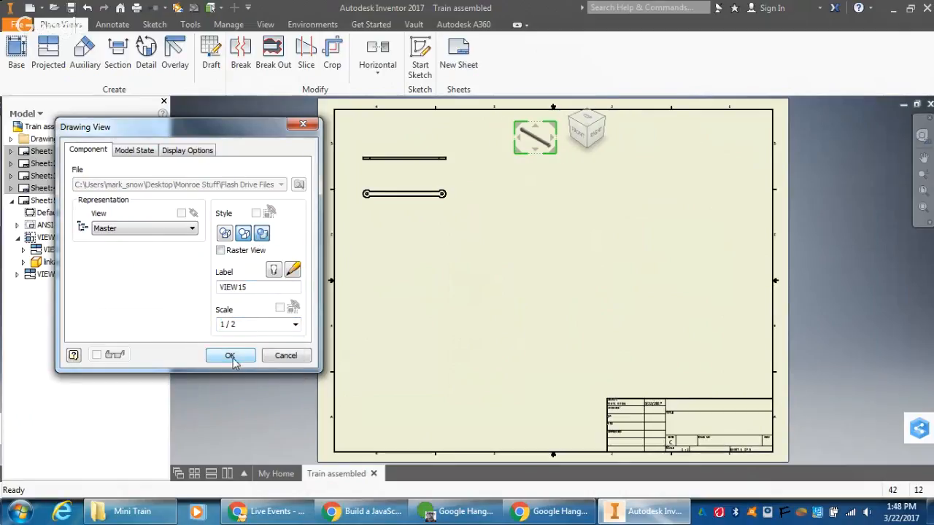
- Show the isometric view's label and move the view left, closer to the linkage arm's orthographic views
{"action": "left_click", "coordinate": [272, 271]}
{"action": "left_click", "coordinate": [237, 353]}
{"action": "left_click_drag", "start_coordinate": [524, 139], "coordinate": [483, 146]}
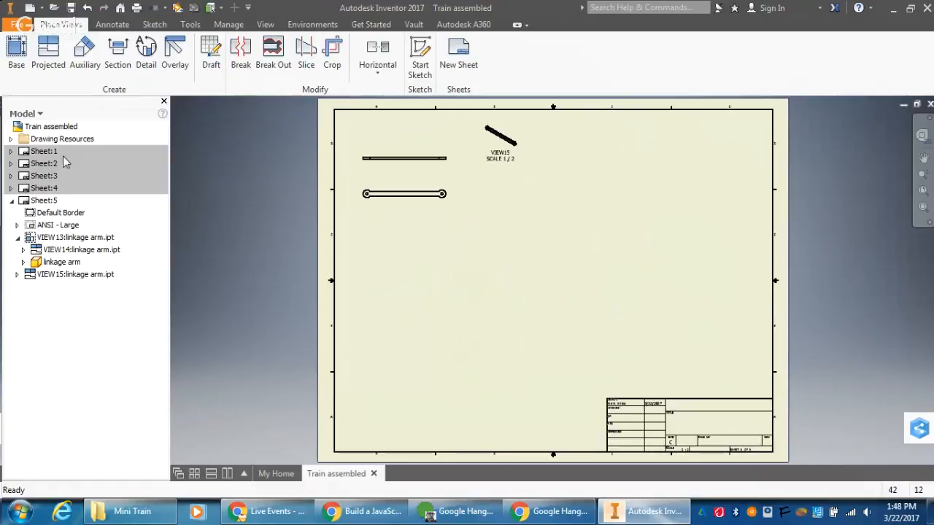
- Start a new base view on this sheet using the cow catcher part file
{"action": "left_click", "coordinate": [16, 57]}
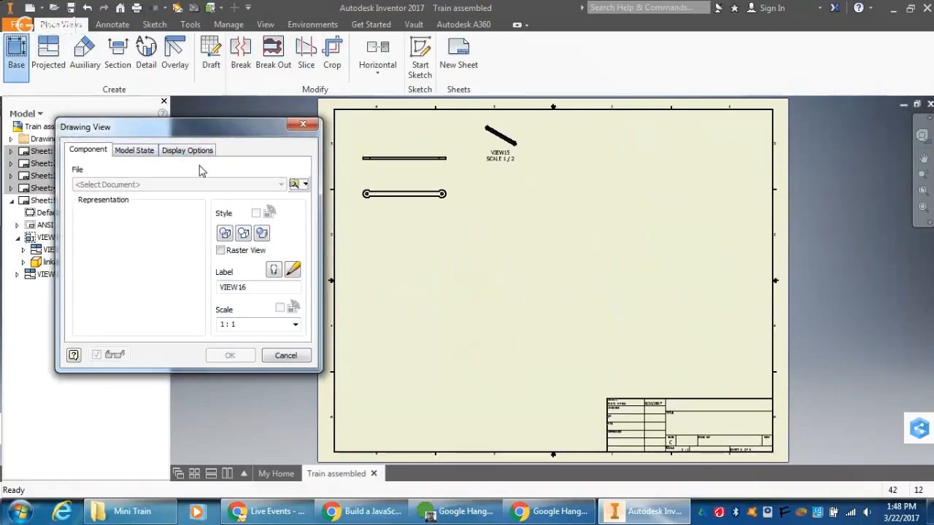
{"action": "left_click", "coordinate": [296, 184]}
{"action": "left_click", "coordinate": [188, 247]}
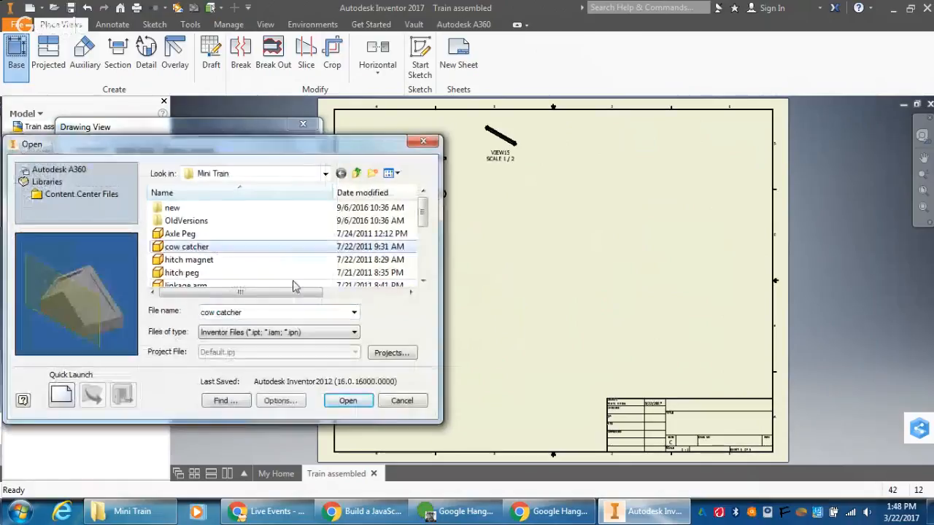
{"action": "left_click", "coordinate": [346, 397]}
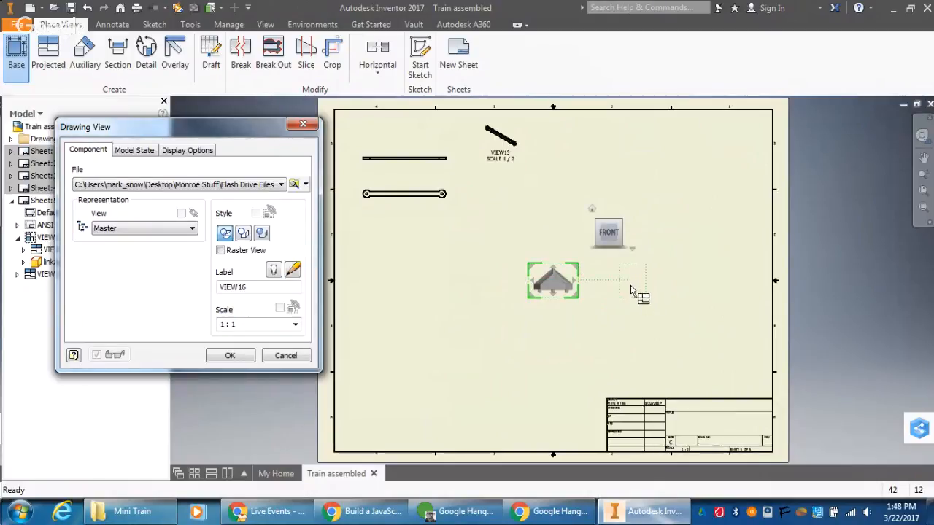
- Turn the cow catcher base view past the back side to the inverted top orientation and set its scale to 1:1
{"action": "left_click", "coordinate": [626, 231]}
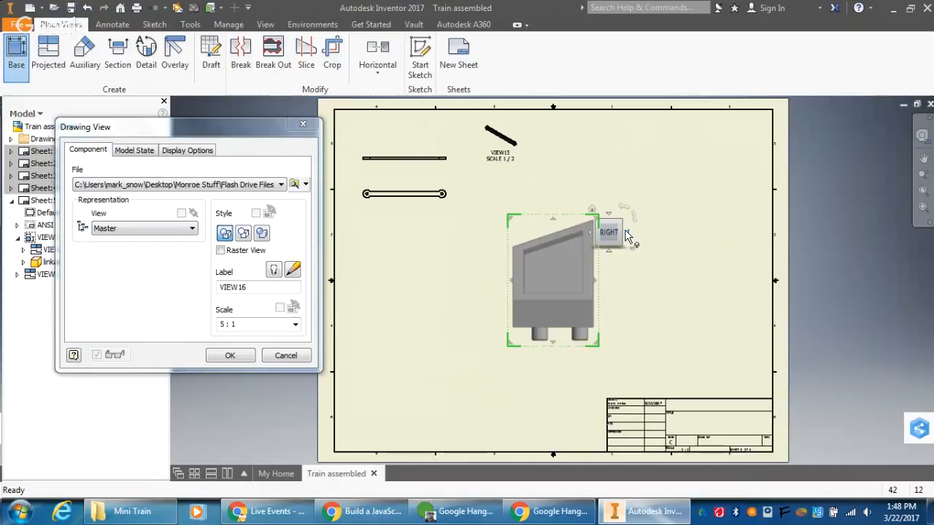
{"action": "left_click", "coordinate": [625, 232]}
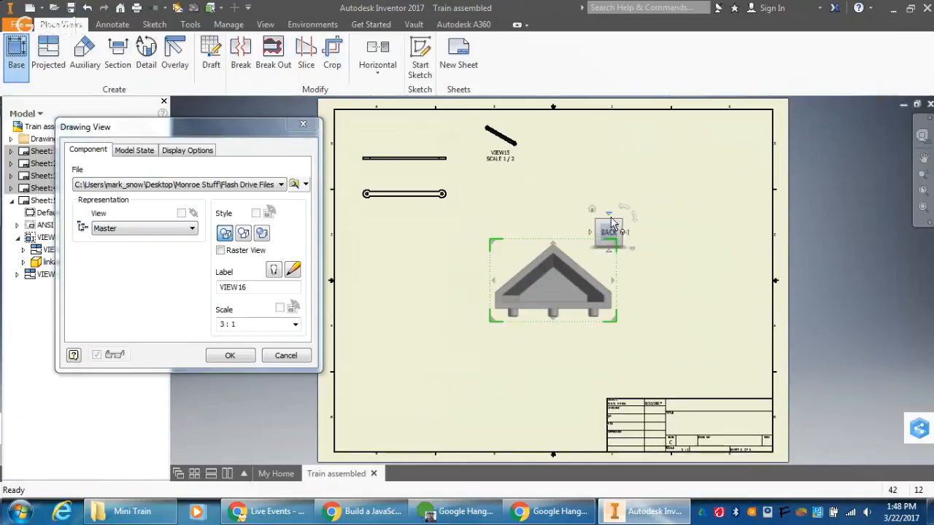
{"action": "left_click", "coordinate": [609, 218]}
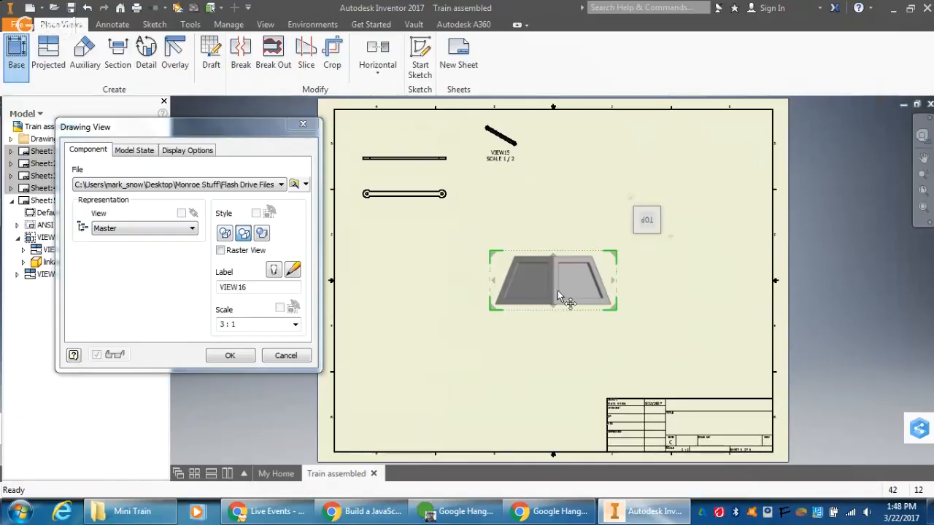
{"action": "left_click", "coordinate": [295, 324]}
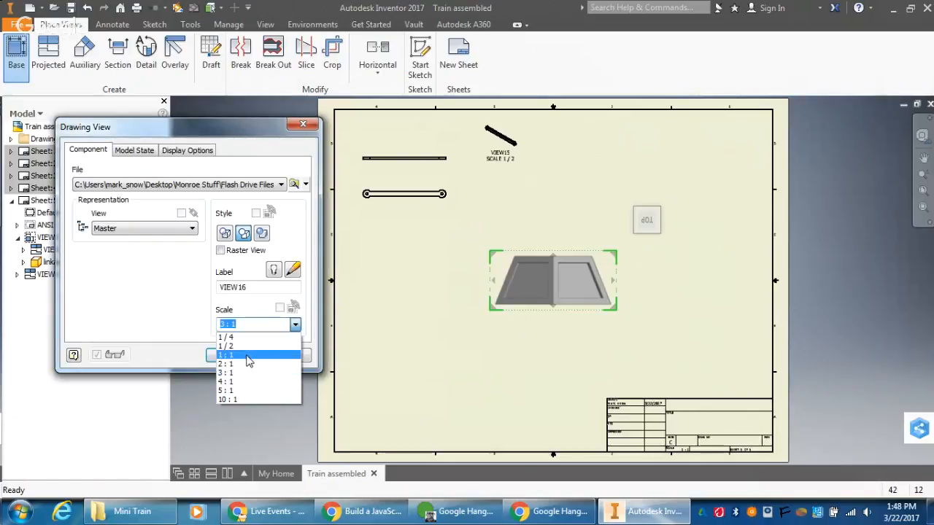
{"action": "left_click", "coordinate": [254, 350]}
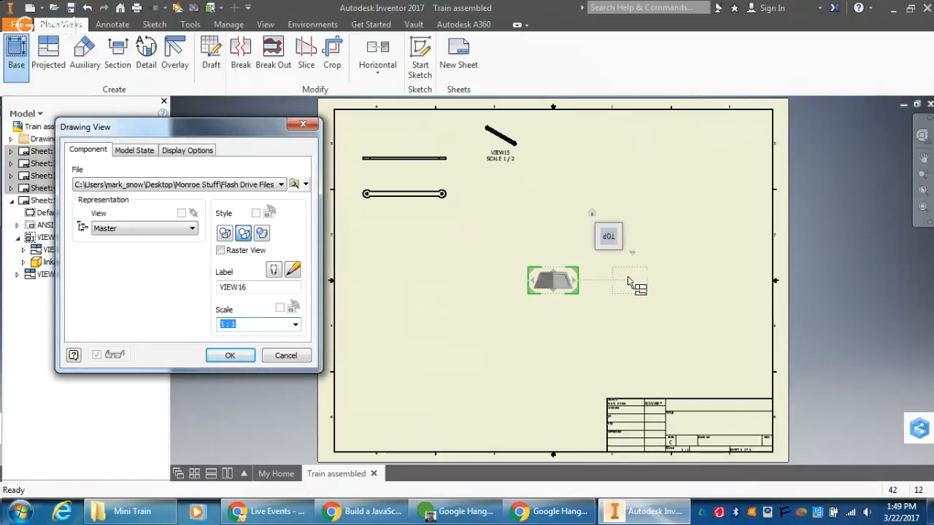
- Project a view directly above the cow catcher's base view and create both views
{"action": "left_click", "coordinate": [546, 235]}
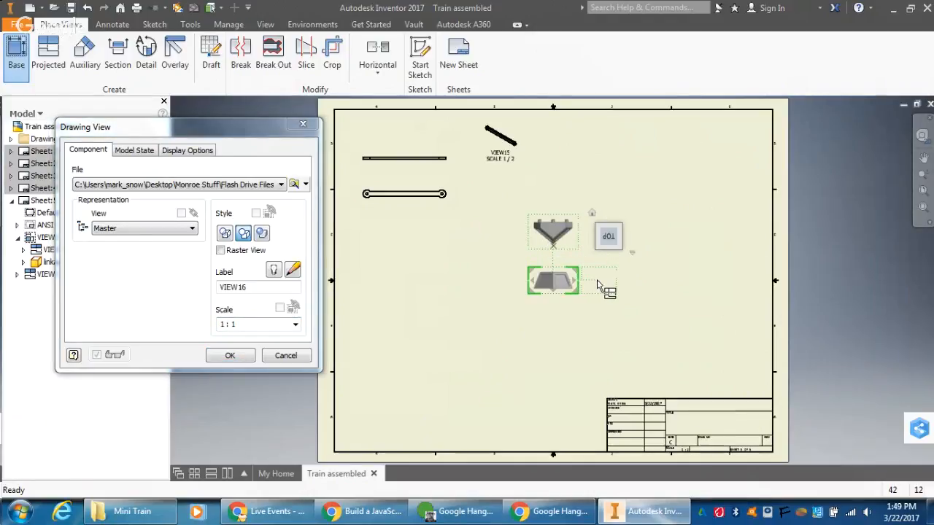
{"action": "right_click", "coordinate": [532, 328]}
{"action": "left_click", "coordinate": [563, 338]}
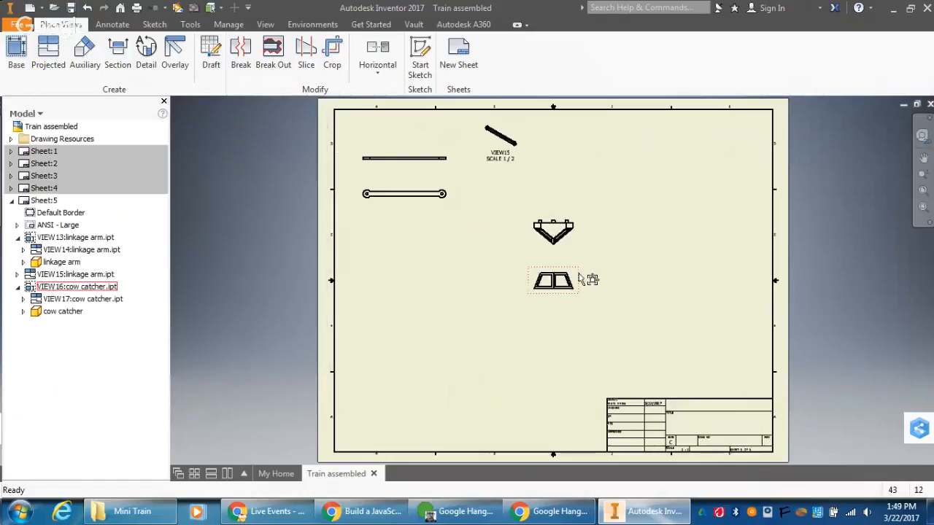
- Move the two cow catcher views to the sheet's lower-left area, with the projected view just above the base view
{"action": "left_click_drag", "start_coordinate": [576, 276], "coordinate": [410, 383]}
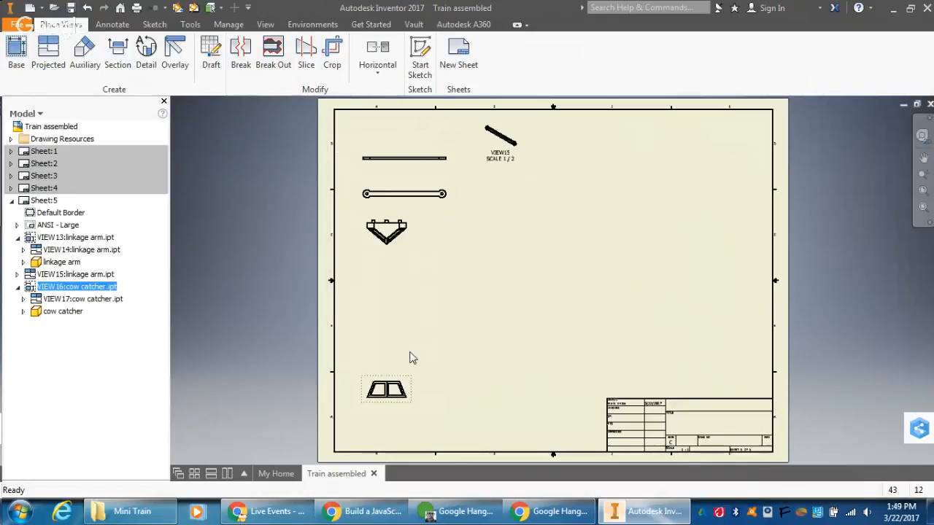
{"action": "left_click_drag", "start_coordinate": [413, 232], "coordinate": [419, 317]}
{"action": "left_click_drag", "start_coordinate": [406, 370], "coordinate": [410, 365]}
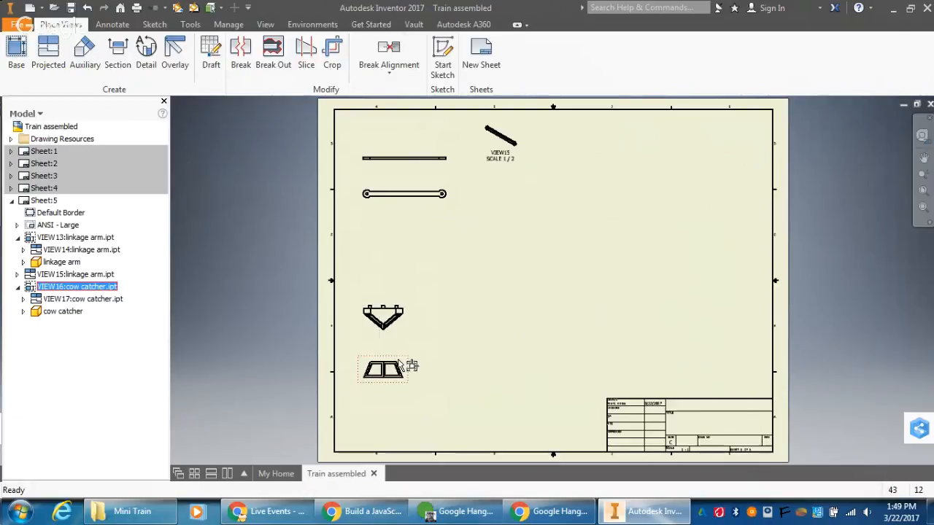
- Project an isometric view from the cow catcher's base view and create it beside the upper orthographic view
{"action": "left_click", "coordinate": [84, 49]}
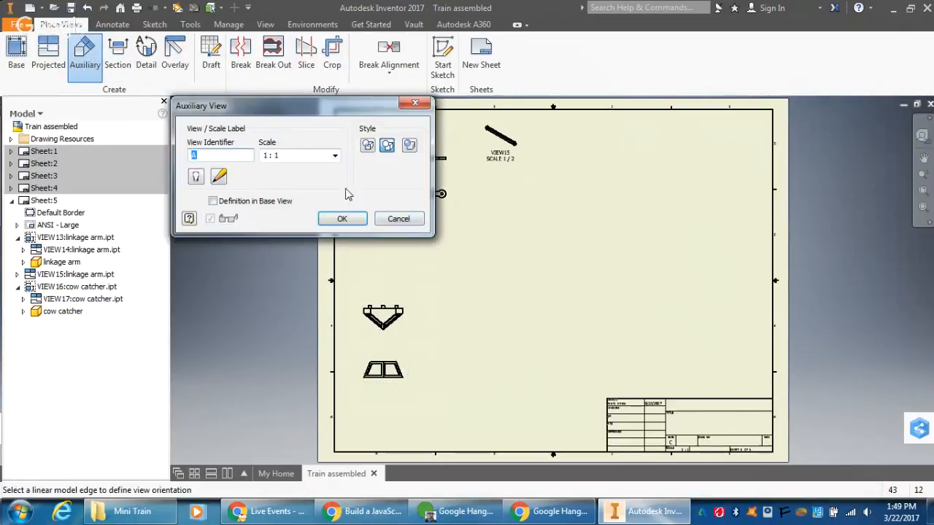
{"action": "left_click", "coordinate": [414, 103]}
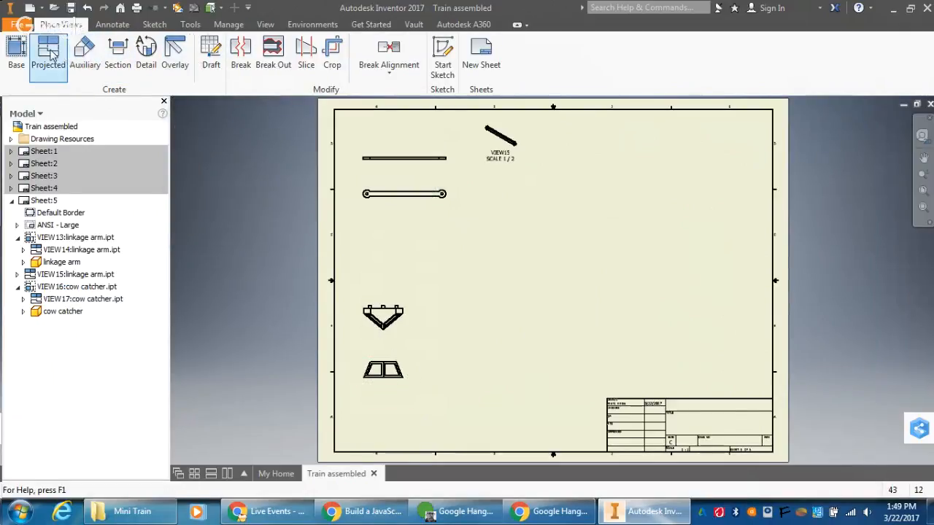
{"action": "left_click", "coordinate": [51, 52]}
{"action": "left_click", "coordinate": [407, 380]}
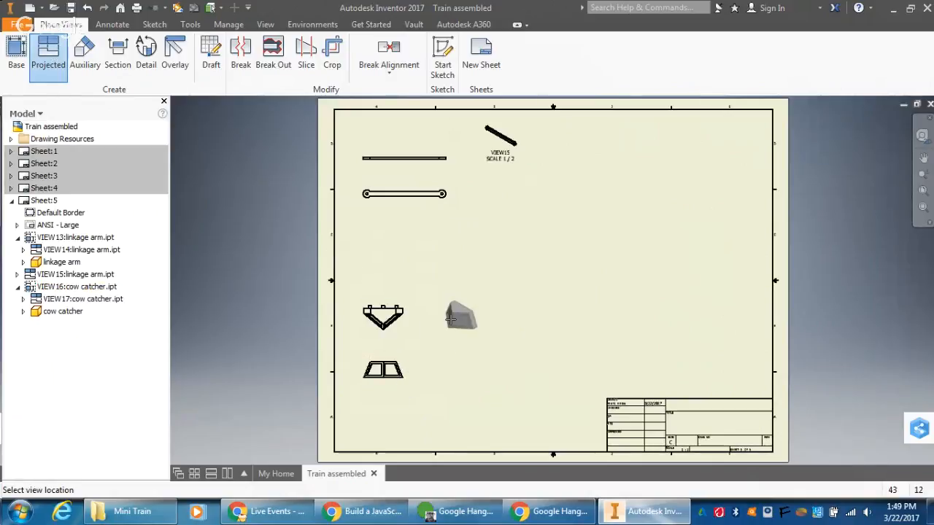
{"action": "left_click", "coordinate": [451, 316]}
{"action": "right_click", "coordinate": [457, 314]}
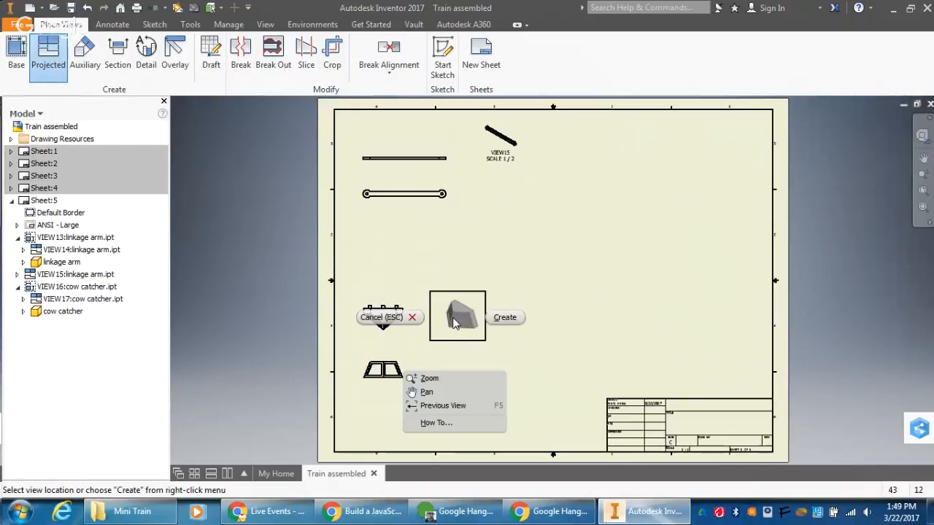
{"action": "left_click", "coordinate": [504, 316]}
- Make the cow catcher's isometric view shaded, show its label and set its scale to 1/2
{"action": "double_click", "coordinate": [456, 332]}
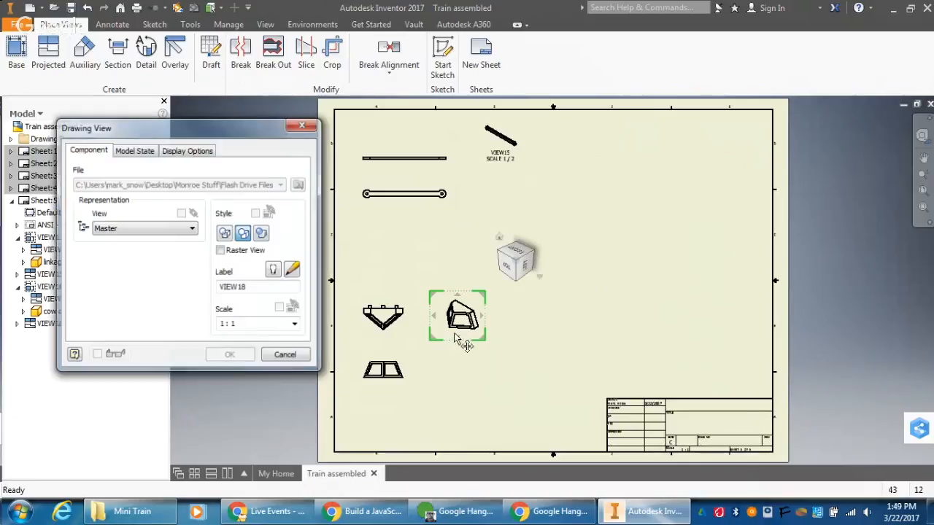
{"action": "left_click", "coordinate": [262, 232]}
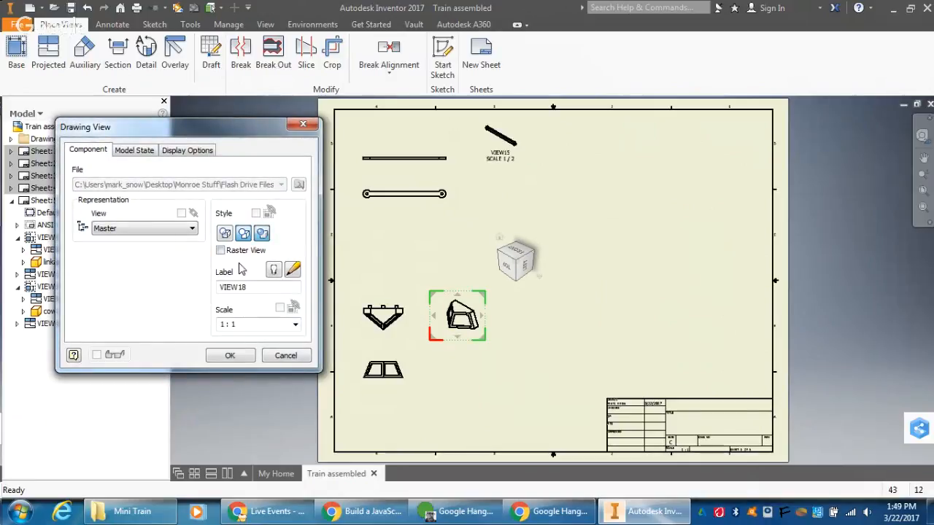
{"action": "left_click", "coordinate": [273, 271]}
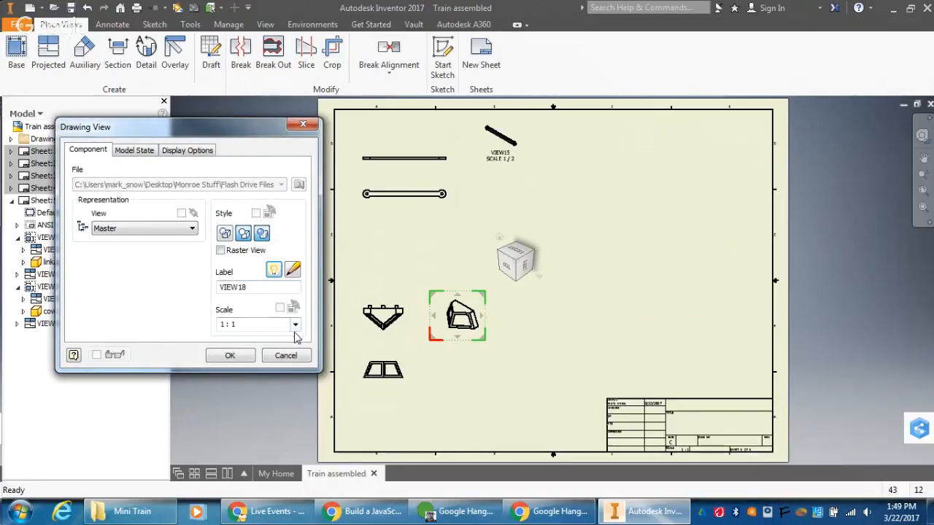
{"action": "left_click", "coordinate": [295, 325]}
{"action": "left_click", "coordinate": [273, 341]}
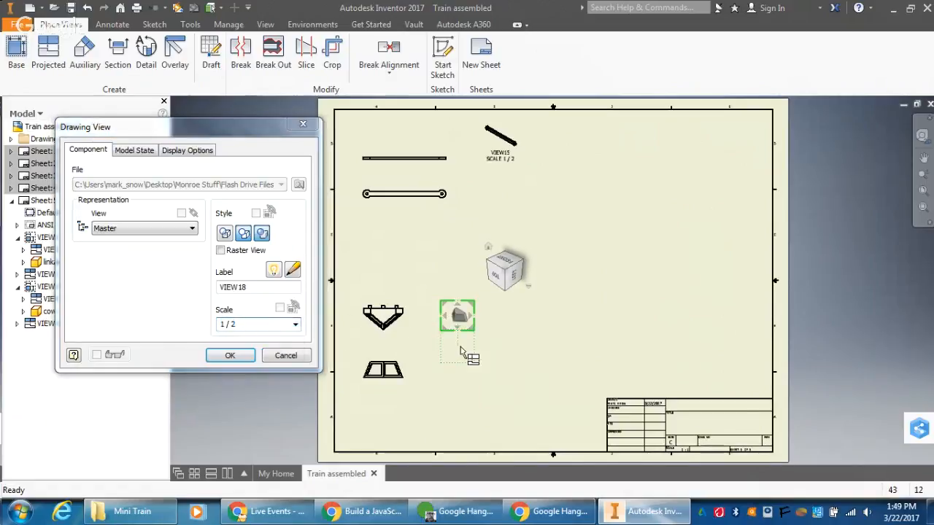
{"action": "left_click", "coordinate": [231, 357]}
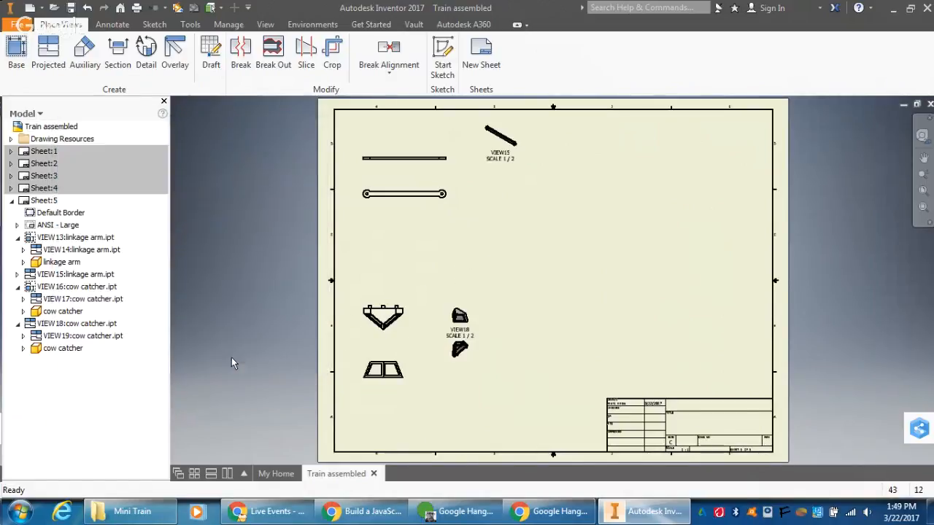
- Delete the extra projected view below the cow catcher's isometric view
{"action": "left_click", "coordinate": [449, 351]}
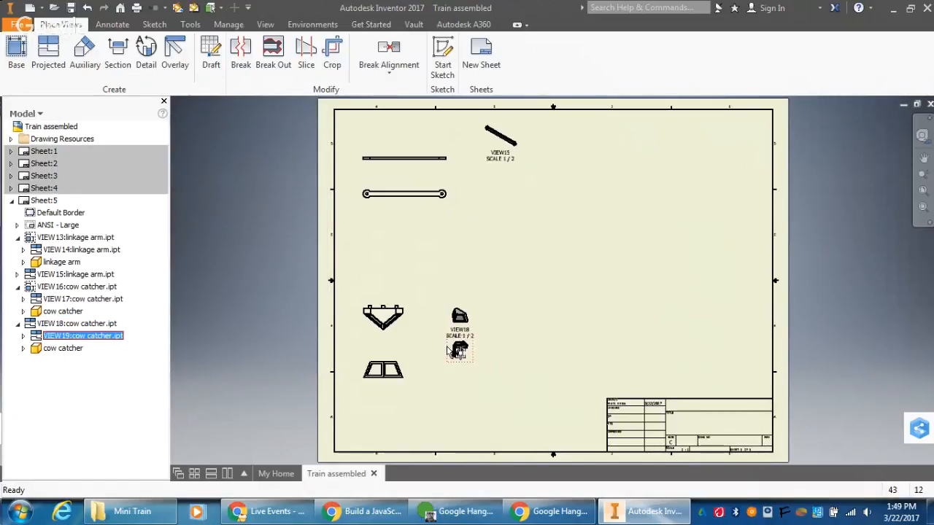
{"action": "key", "text": "Delete"}
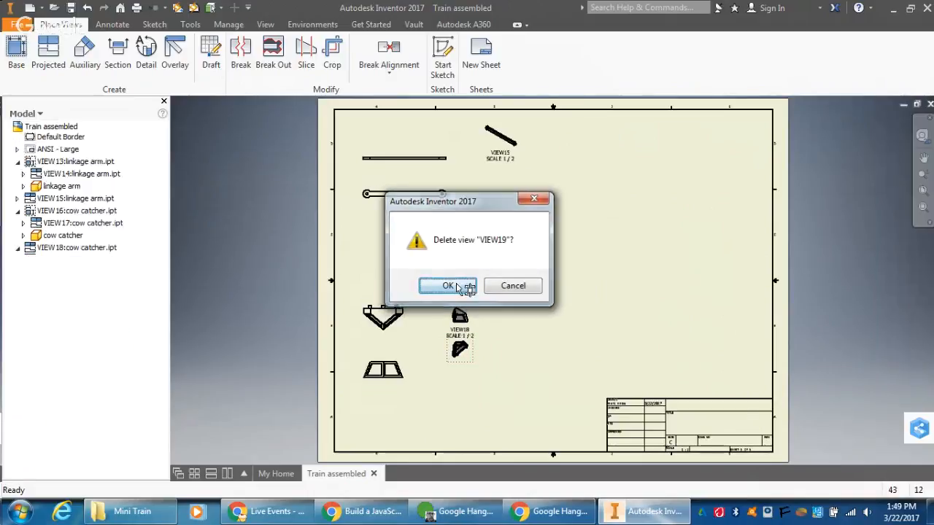
{"action": "left_click", "coordinate": [448, 287]}
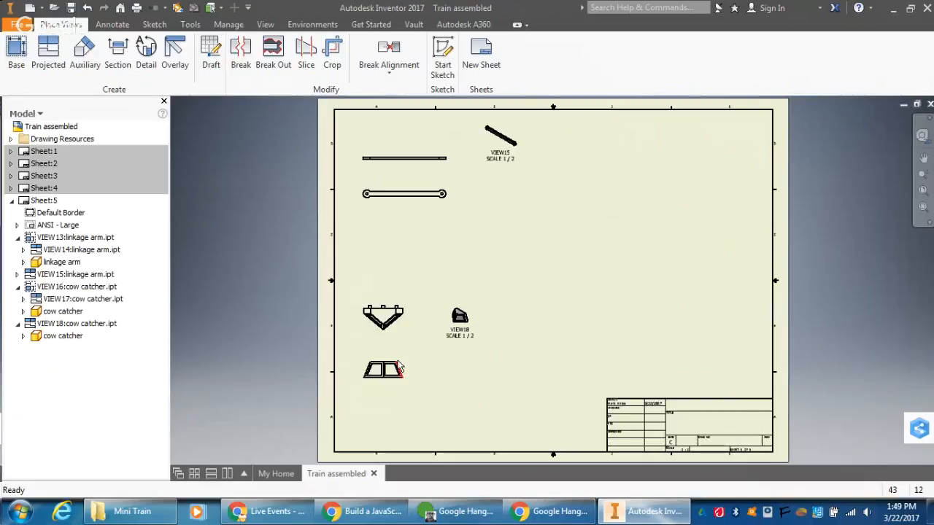
{"action": "mouse_move", "coordinate": [398, 362]}
{"action": "key", "text": "ctrl"}
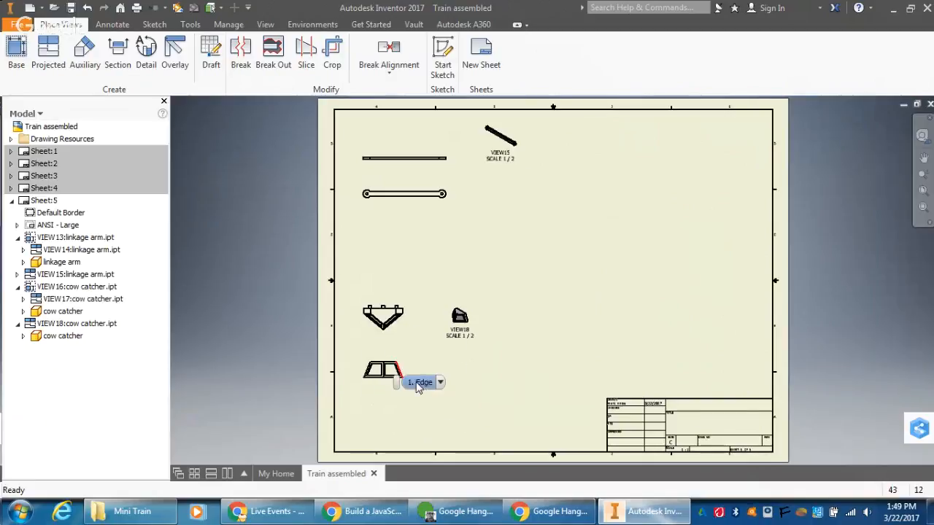
{"action": "scroll", "coordinate": [417, 383], "scroll_direction": "down", "scroll_amount": 1, "text": "ctrl"}
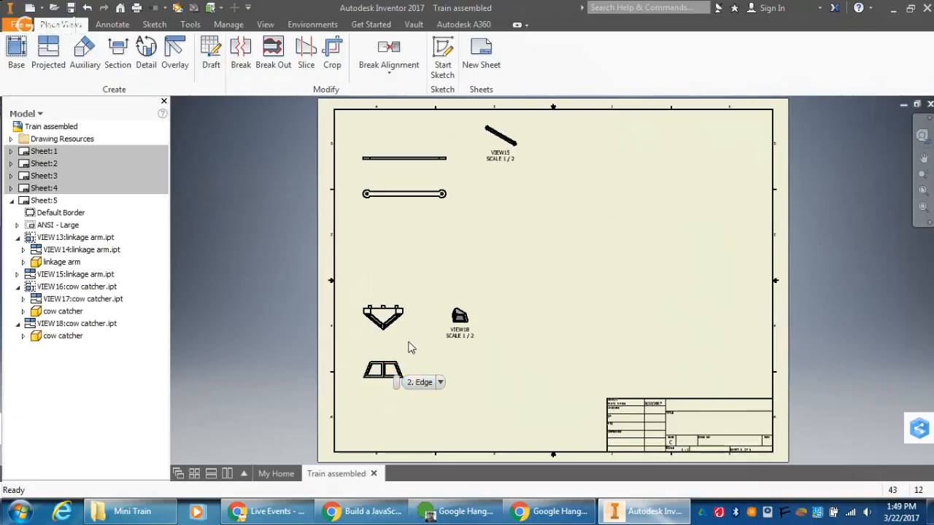
{"action": "scroll", "coordinate": [411, 342], "scroll_direction": "up", "scroll_amount": 3}
{"action": "scroll", "coordinate": [411, 347], "scroll_direction": "down", "scroll_amount": 6}
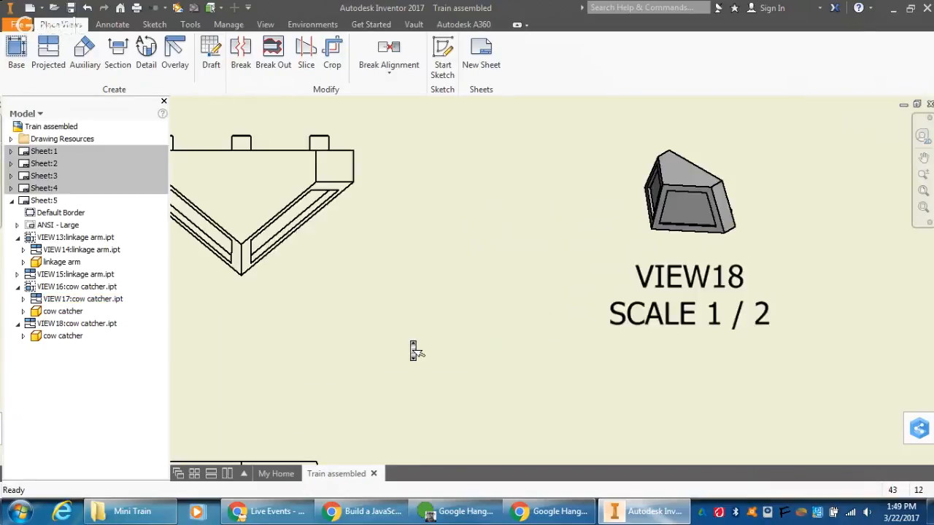
{"action": "scroll", "coordinate": [413, 349], "scroll_direction": "up", "scroll_amount": 2}
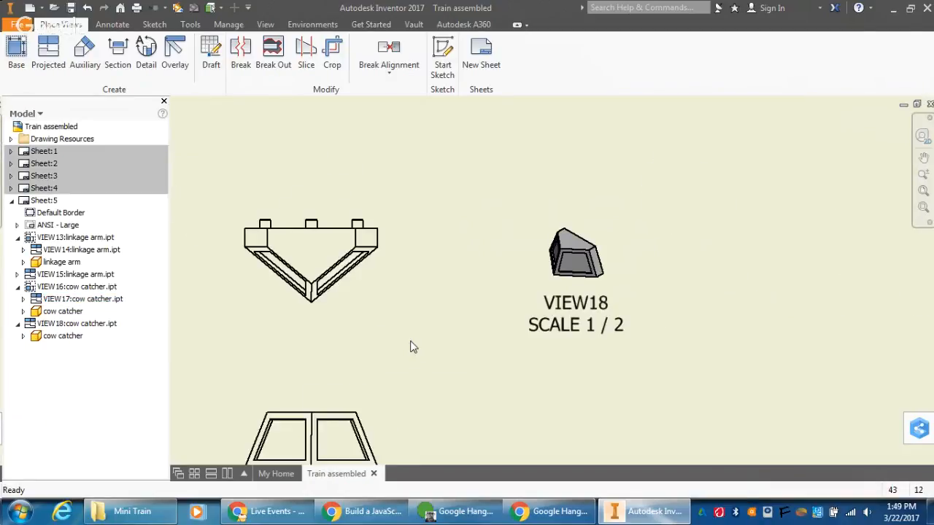
{"action": "right_click", "coordinate": [420, 292]}
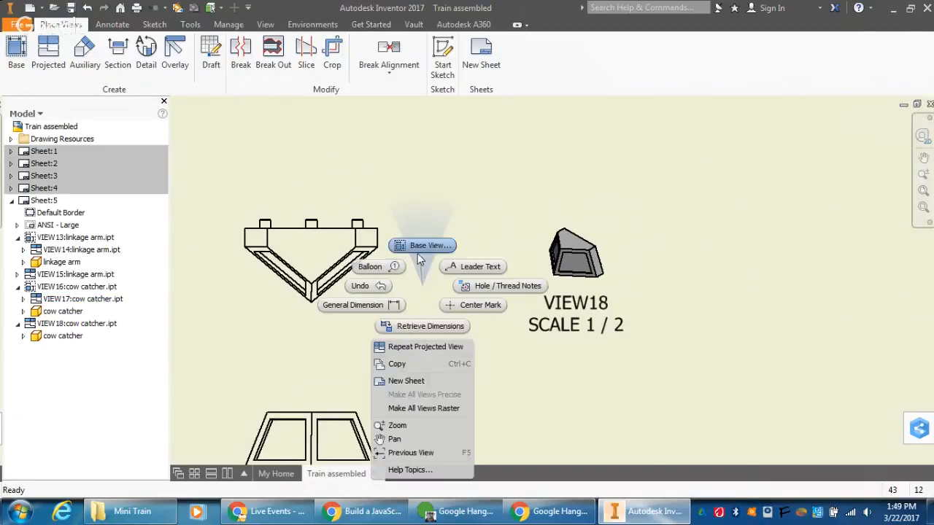
{"action": "left_click", "coordinate": [420, 262]}
{"action": "left_click", "coordinate": [286, 355]}
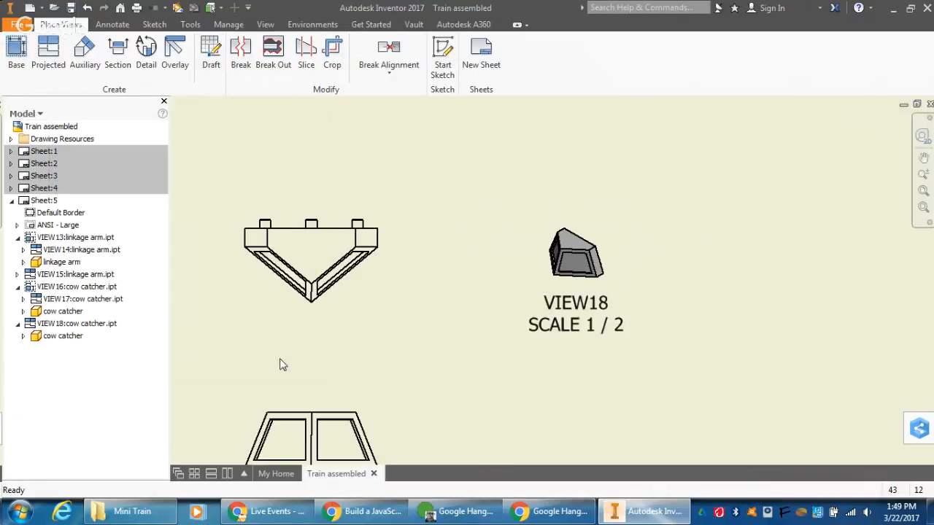
- Create a section view of the cow catcher's base view, cutting down its vertical centre edge and out along its bottom edge, and place it beside that view
{"action": "left_click", "coordinate": [923, 157]}
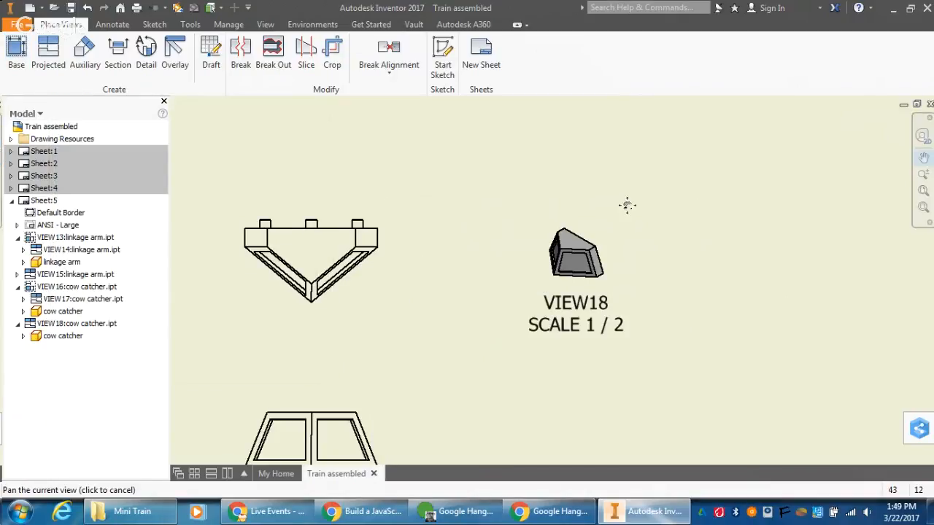
{"action": "mouse_move", "coordinate": [405, 312]}
{"action": "left_mouse_down"}
{"action": "mouse_move", "coordinate": [346, 192]}
{"action": "mouse_move", "coordinate": [389, 189]}
{"action": "left_mouse_up"}
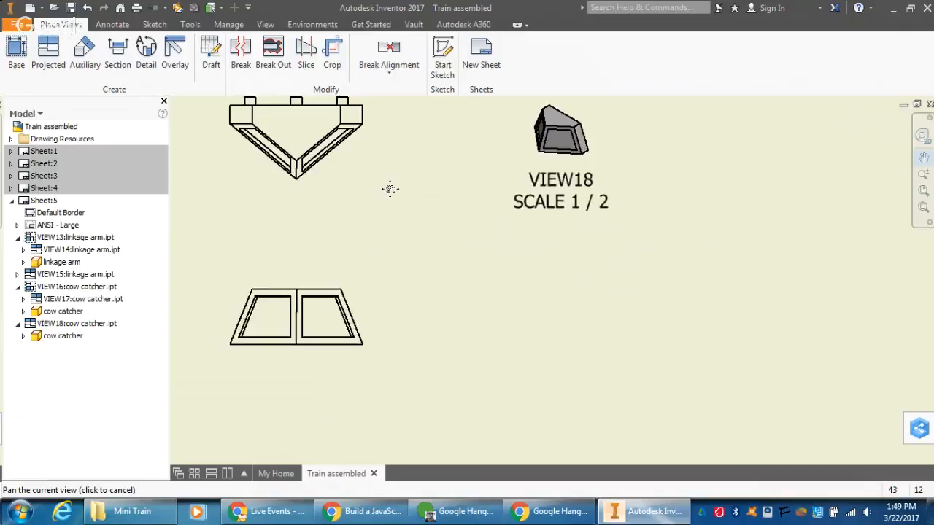
{"action": "key", "text": "Escape"}
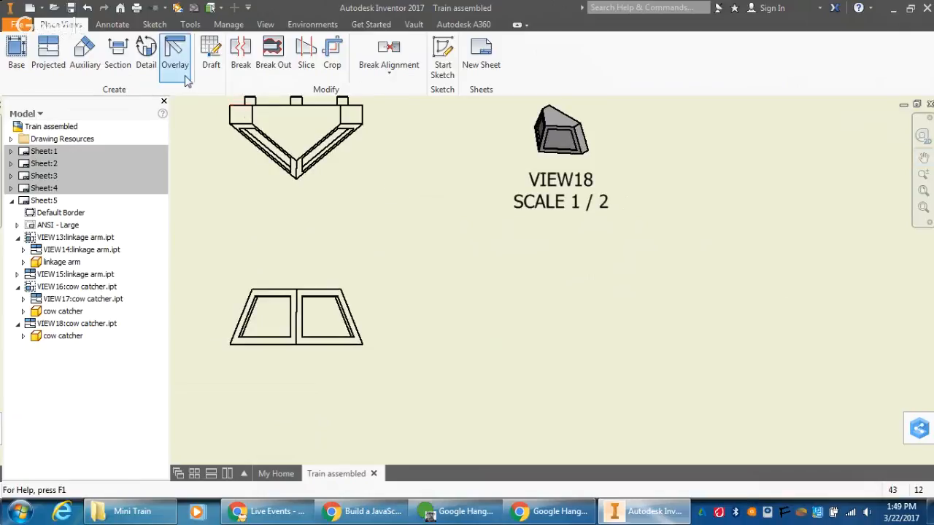
{"action": "left_click", "coordinate": [117, 55]}
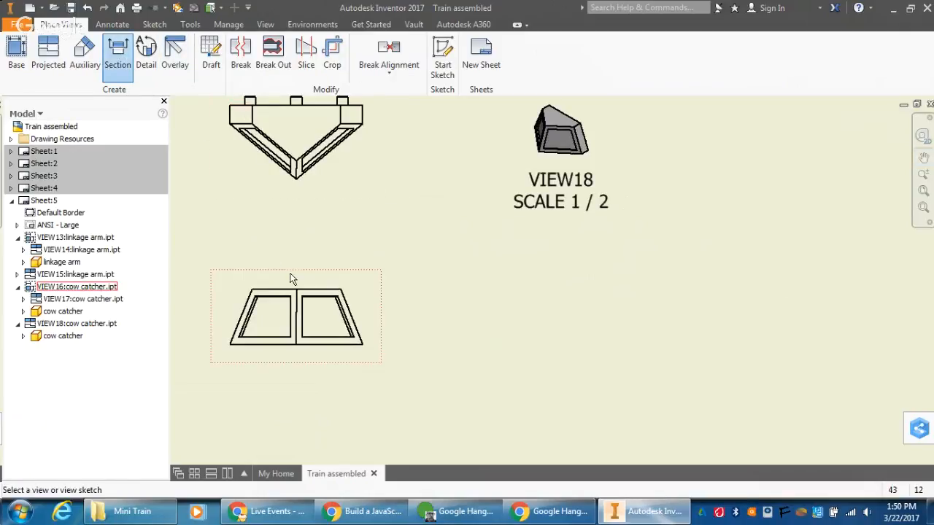
{"action": "left_click", "coordinate": [303, 302]}
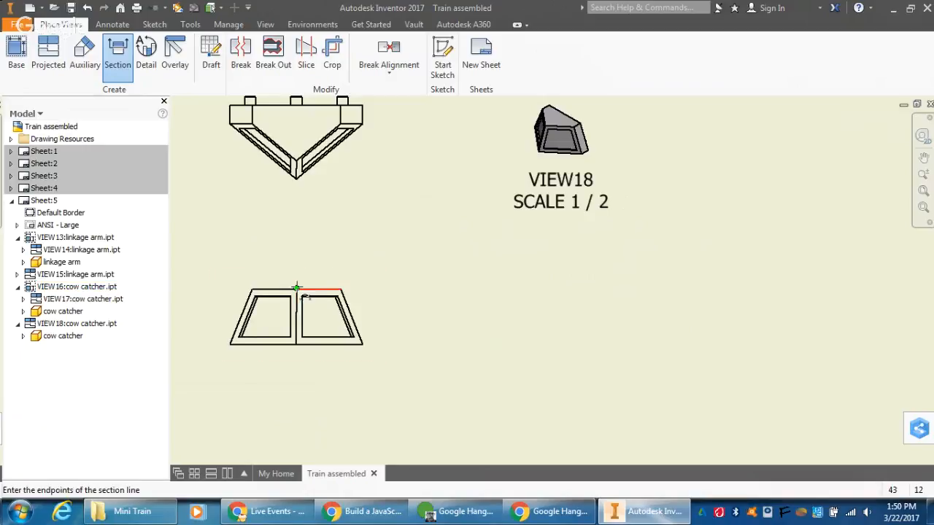
{"action": "left_click", "coordinate": [296, 289]}
{"action": "left_click", "coordinate": [296, 345]}
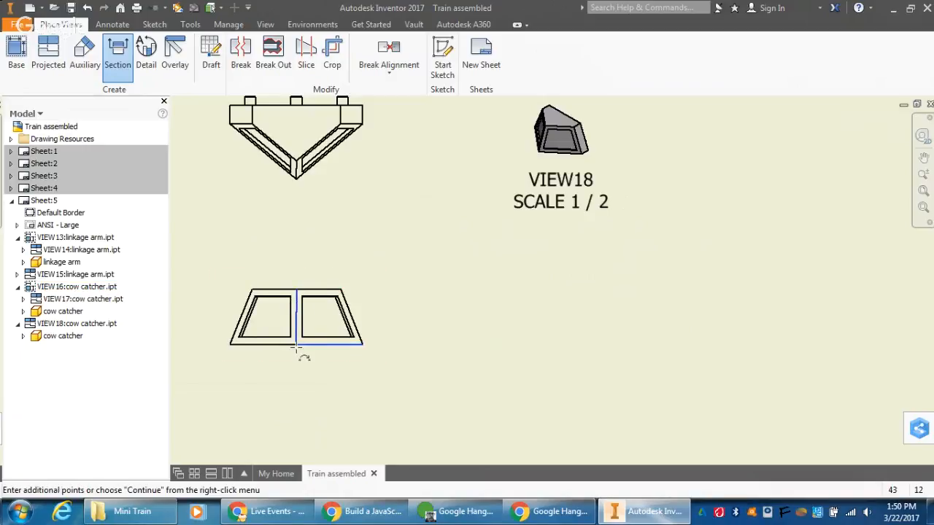
{"action": "left_click", "coordinate": [390, 345]}
{"action": "right_click", "coordinate": [438, 353]}
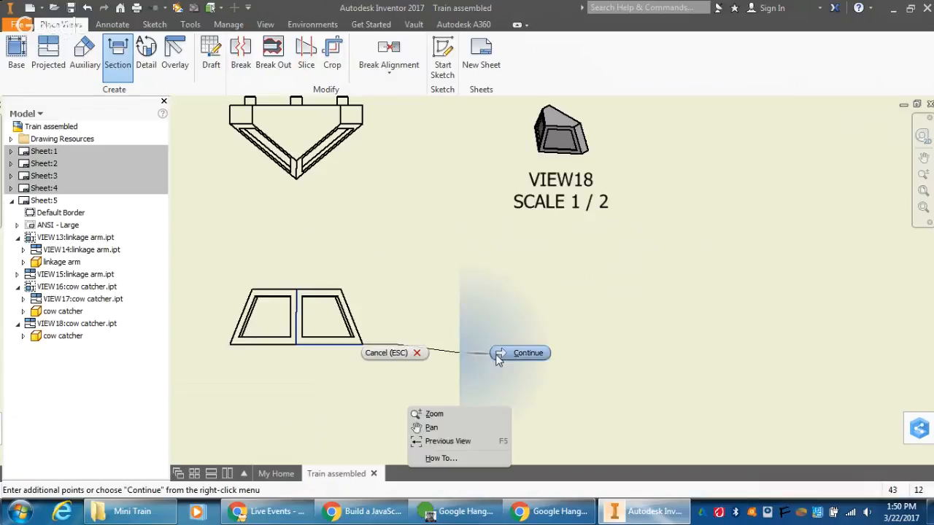
{"action": "left_click", "coordinate": [471, 355]}
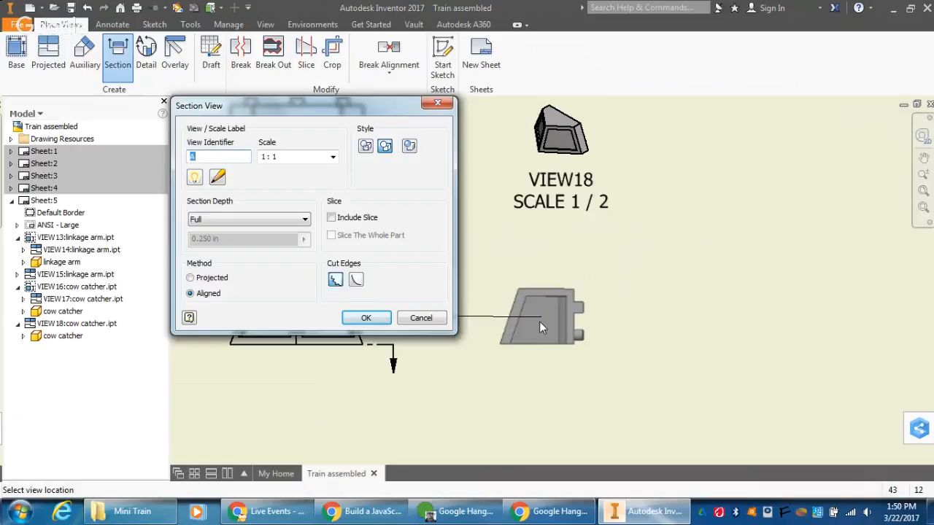
{"action": "left_click", "coordinate": [539, 321]}
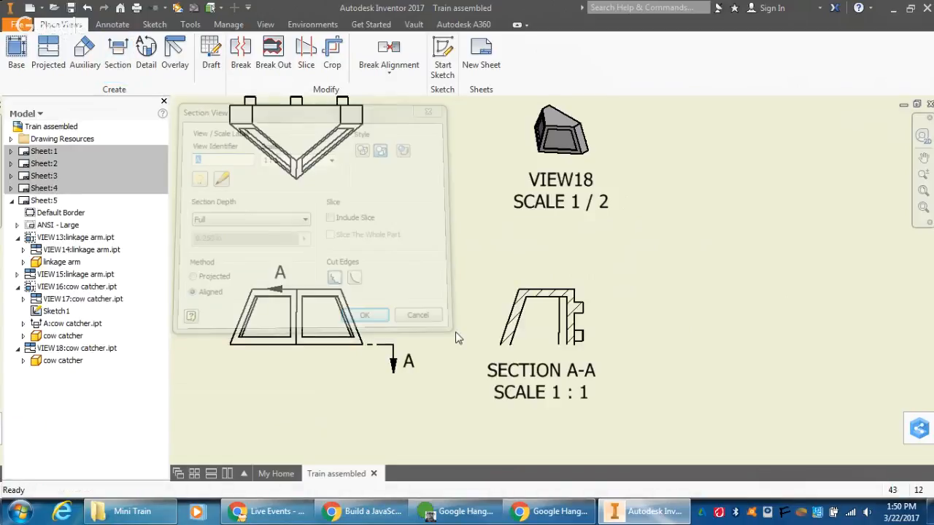
- Delete section view A together with its bent section line on the cow catcher's base view
{"action": "left_click", "coordinate": [393, 370]}
{"action": "key", "text": "Delete"}
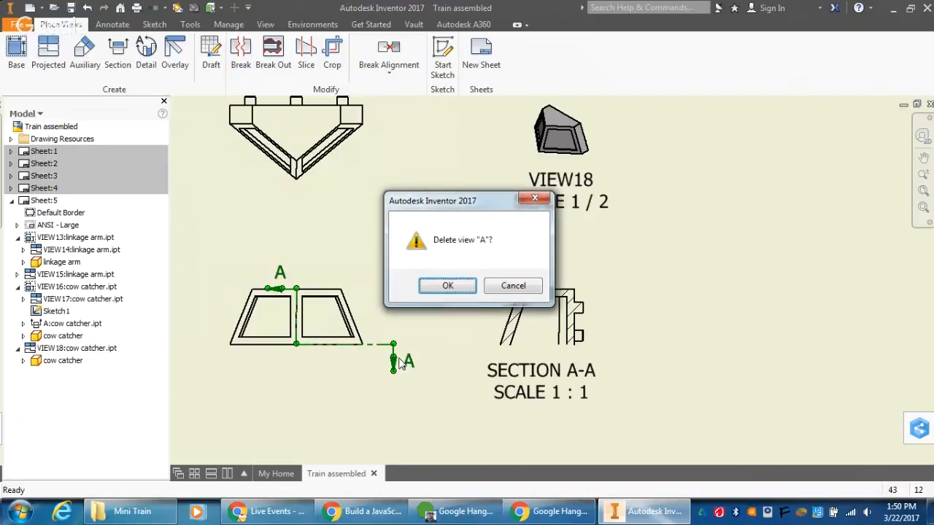
{"action": "left_click", "coordinate": [447, 286]}
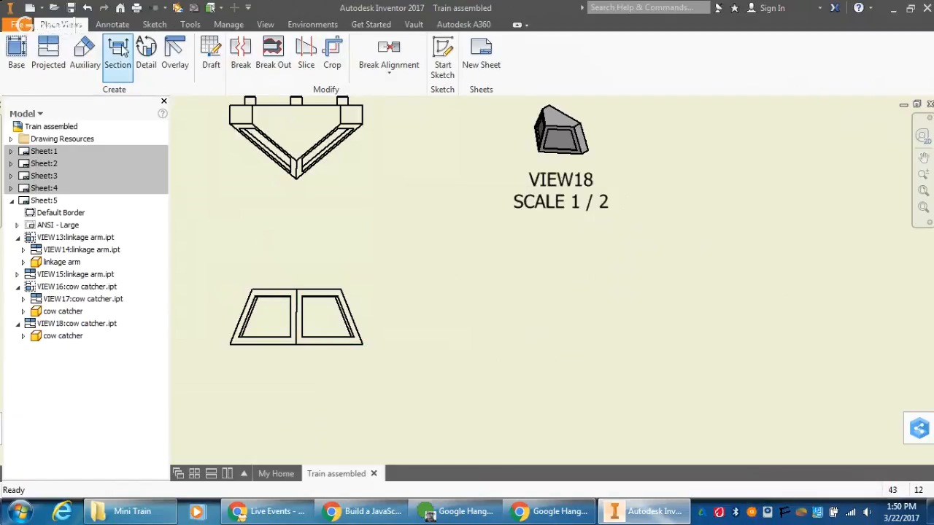
- Create a full-depth 1:1 section view through the cow catcher base view's vertical centre edge, and place it to the right of that view
{"action": "left_click", "coordinate": [119, 51]}
{"action": "left_click", "coordinate": [298, 252]}
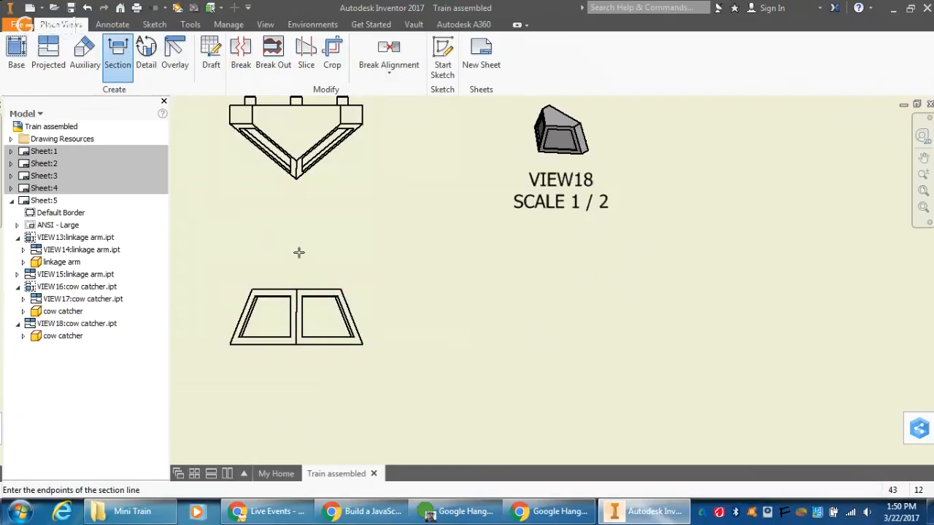
{"action": "left_click", "coordinate": [296, 289]}
{"action": "left_click", "coordinate": [296, 345]}
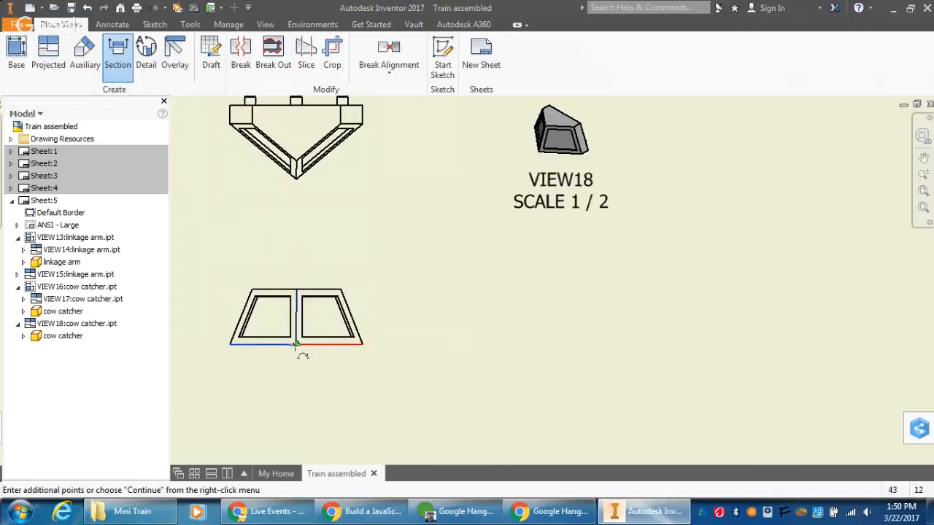
{"action": "right_click", "coordinate": [296, 344]}
{"action": "left_click", "coordinate": [351, 347]}
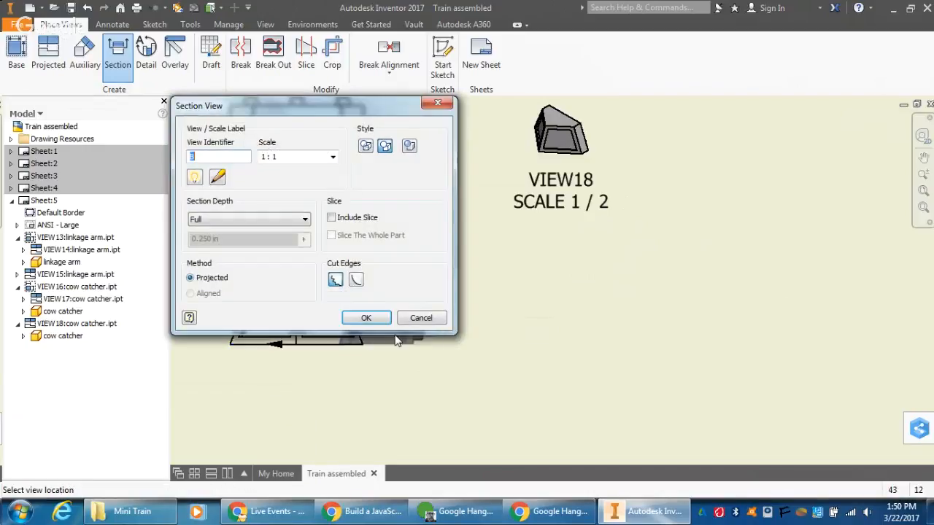
{"action": "left_click", "coordinate": [525, 312]}
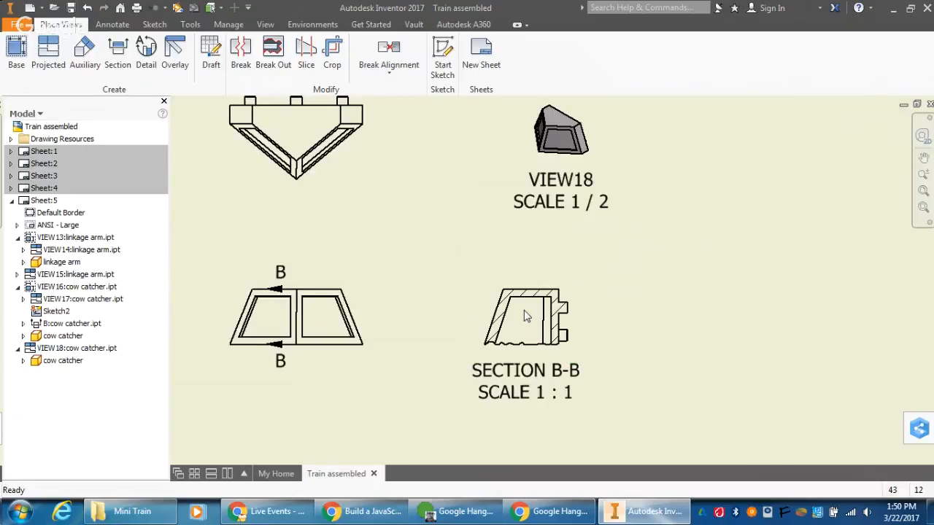
{"action": "left_click", "coordinate": [483, 332]}
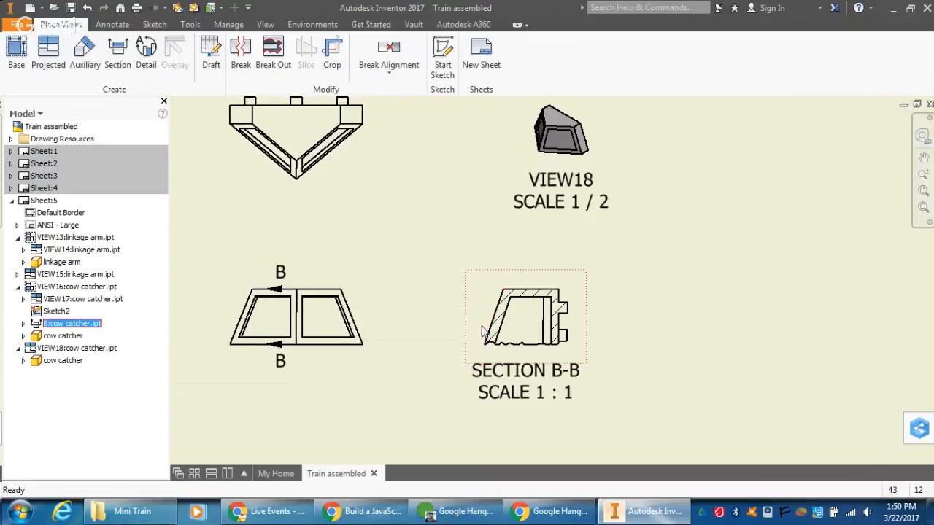
{"action": "double_click", "coordinate": [472, 329]}
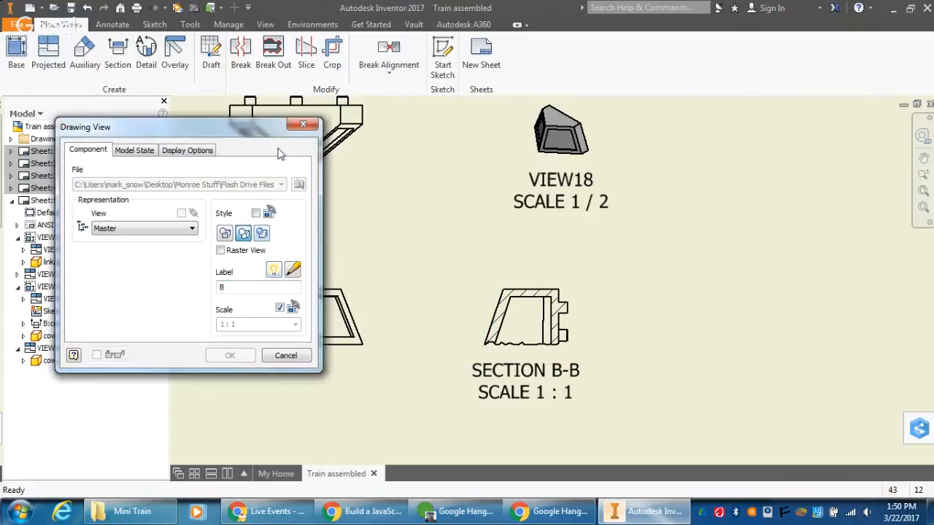
{"action": "left_click", "coordinate": [305, 126]}
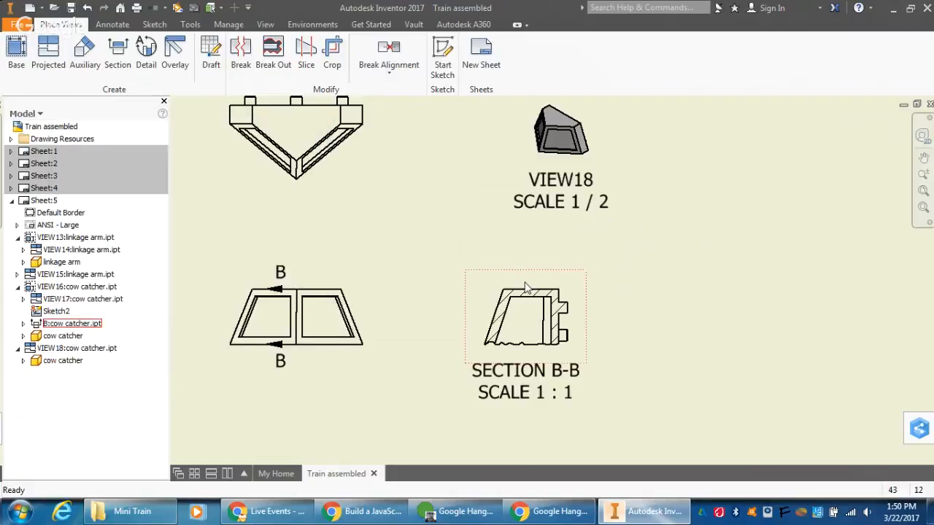
- Try to shift the lower end of section line B on the cow catcher's base view
{"action": "left_click", "coordinate": [292, 347]}
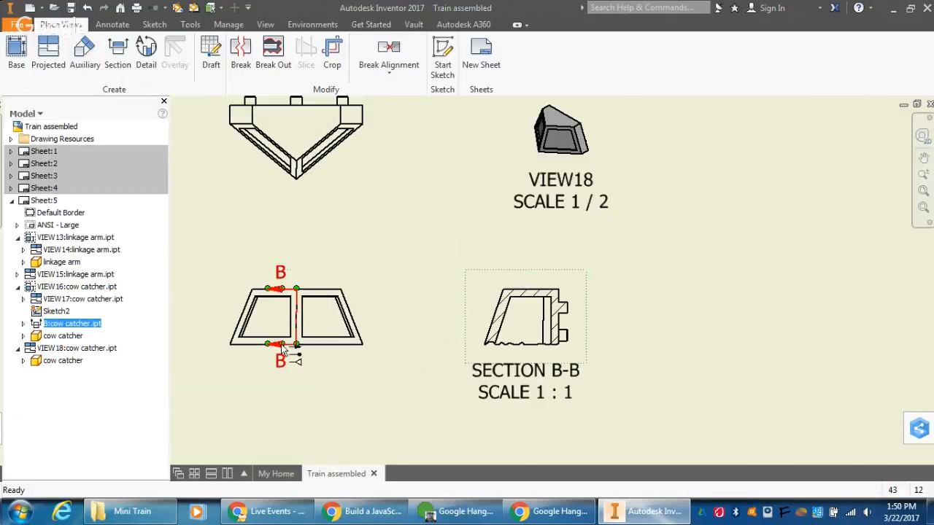
{"action": "mouse_move", "coordinate": [291, 351]}
{"action": "left_mouse_down"}
{"action": "mouse_move", "coordinate": [296, 345]}
{"action": "mouse_move", "coordinate": [292, 363]}
{"action": "left_mouse_up"}
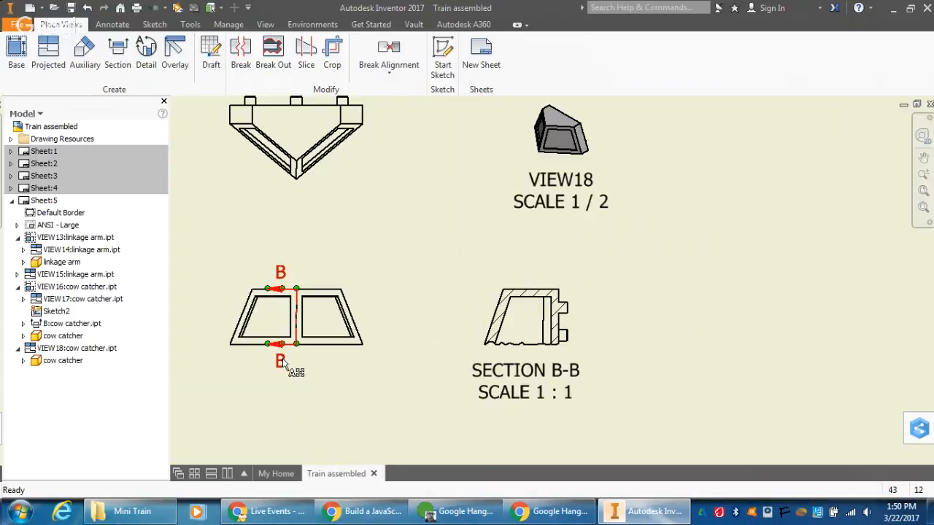
{"action": "left_click", "coordinate": [282, 344]}
{"action": "left_click", "coordinate": [310, 219]}
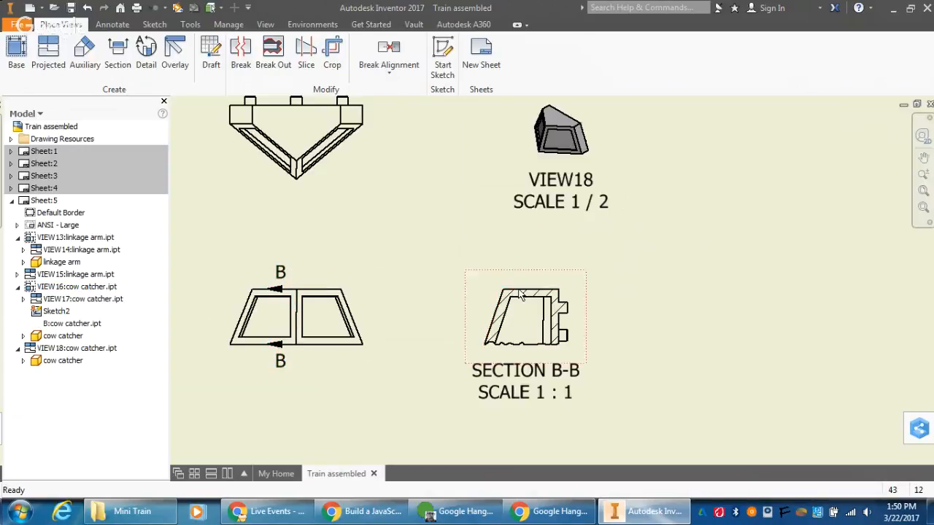
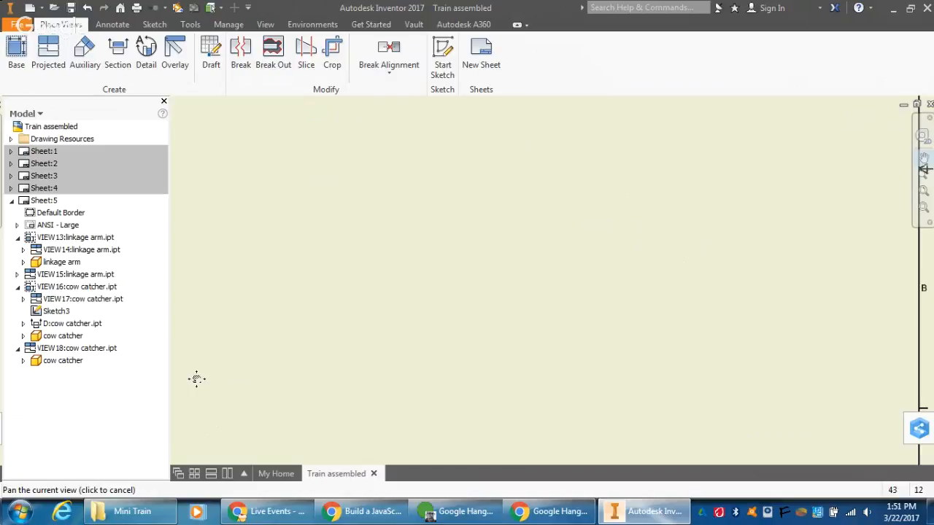
- Start a 1:1 base view of the smoke stack part in its front orientation and position it above the title block
{"action": "left_click_drag", "start_coordinate": [357, 296], "coordinate": [350, 240]}
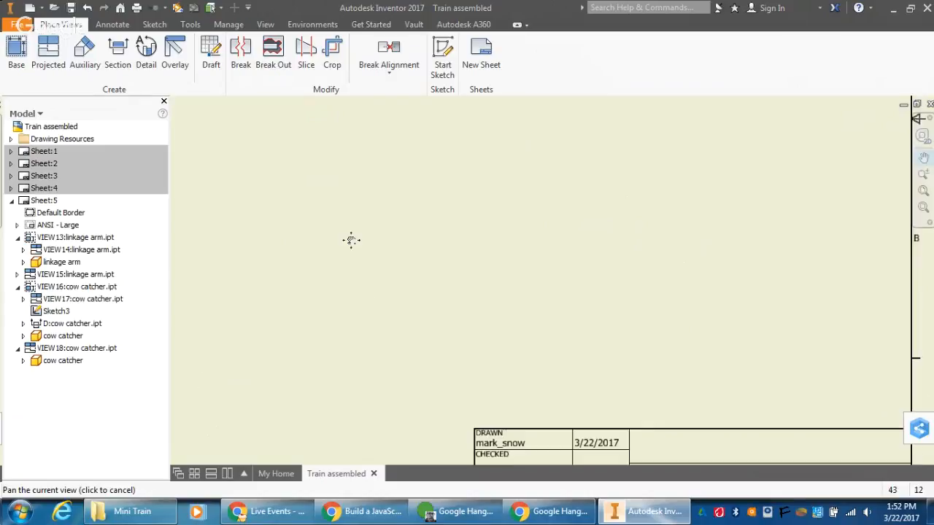
{"action": "left_click", "coordinate": [16, 52]}
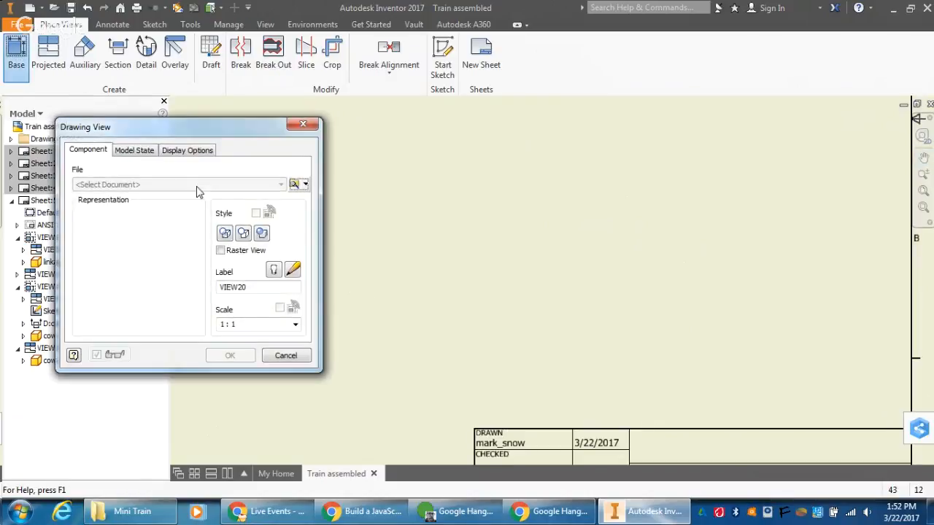
{"action": "left_click", "coordinate": [294, 186]}
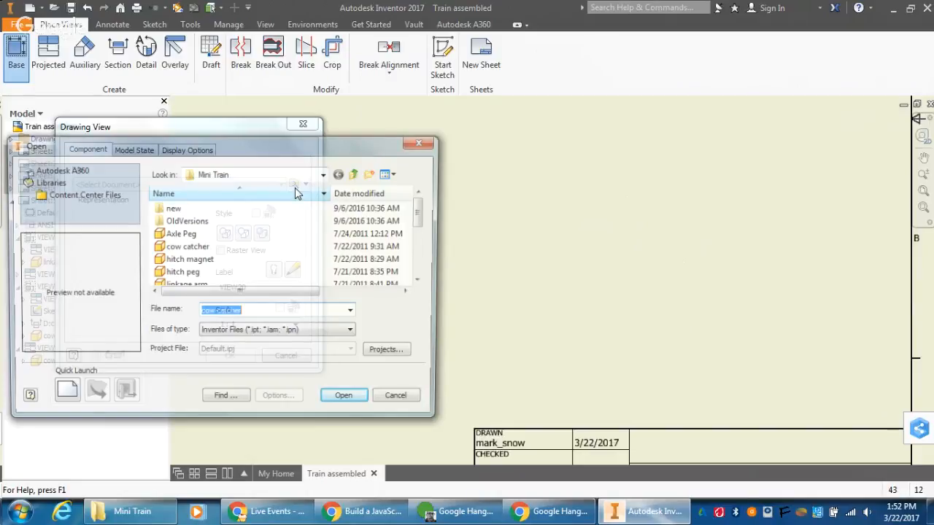
{"action": "scroll", "coordinate": [207, 259], "scroll_direction": "down", "scroll_amount": 2}
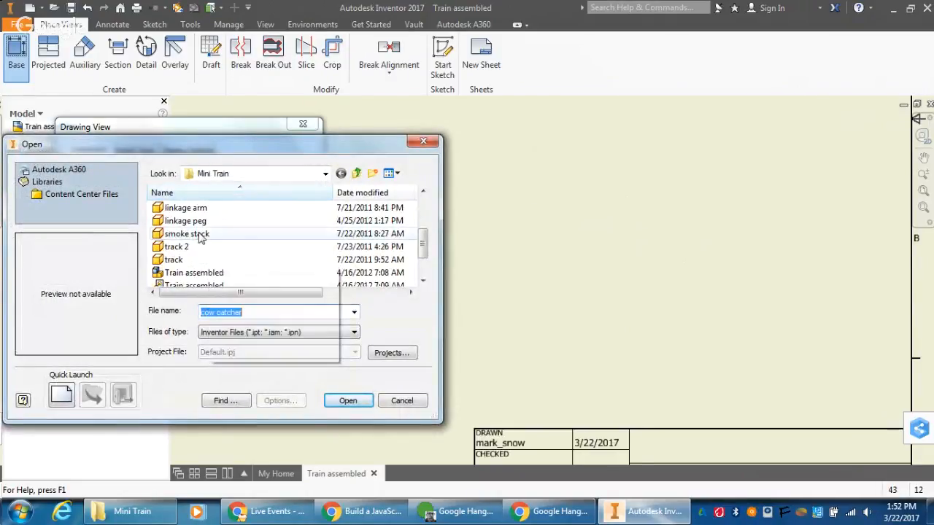
{"action": "left_click", "coordinate": [187, 234]}
{"action": "left_click", "coordinate": [349, 401]}
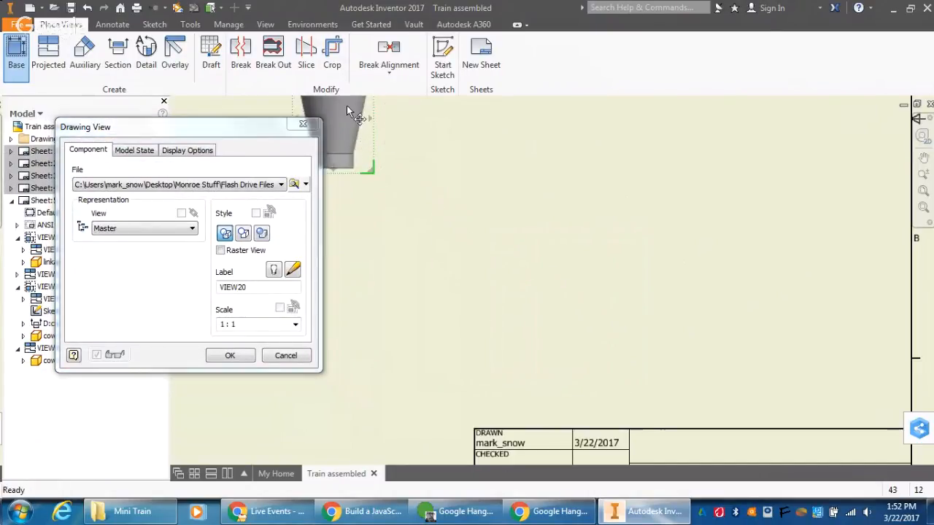
{"action": "left_click", "coordinate": [479, 265]}
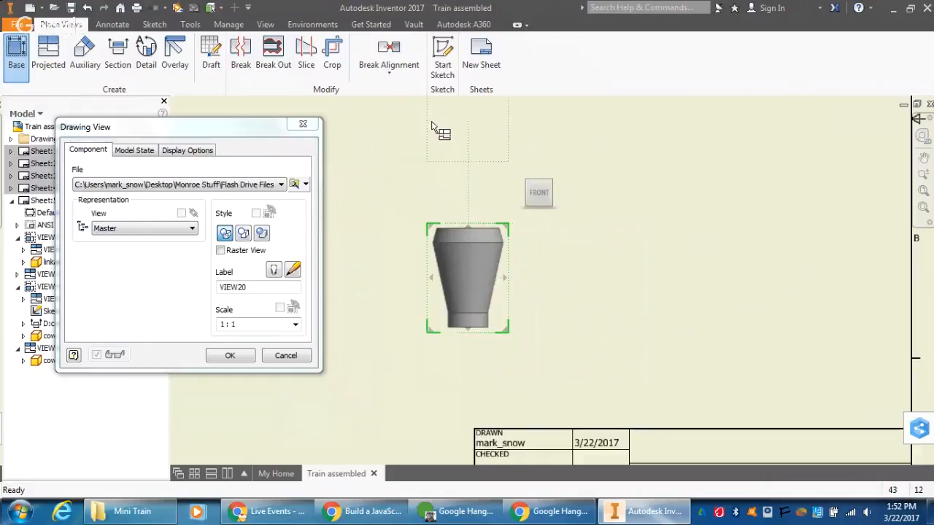
- Project a top view and an isometric view from the smoke stack's front view and create all three
{"action": "left_click", "coordinate": [443, 124]}
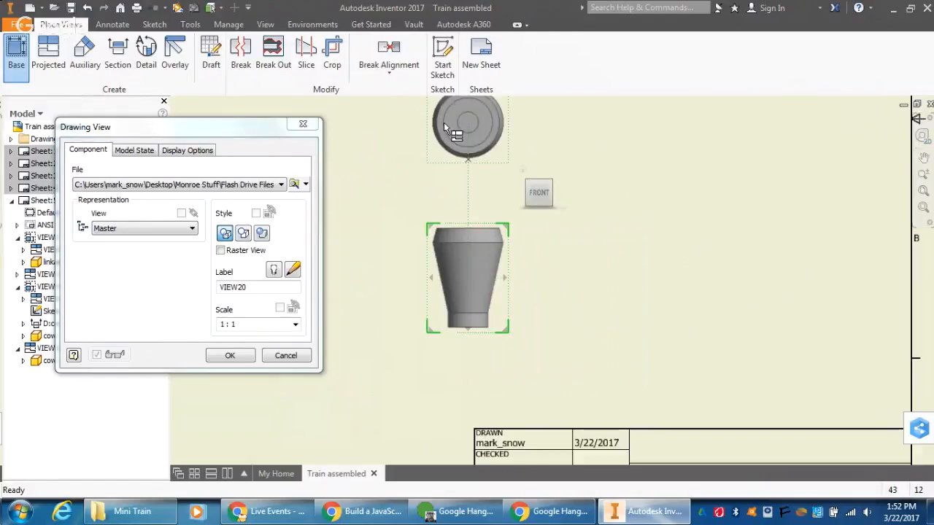
{"action": "left_click", "coordinate": [657, 150]}
{"action": "right_click", "coordinate": [657, 149]}
{"action": "left_click", "coordinate": [706, 158]}
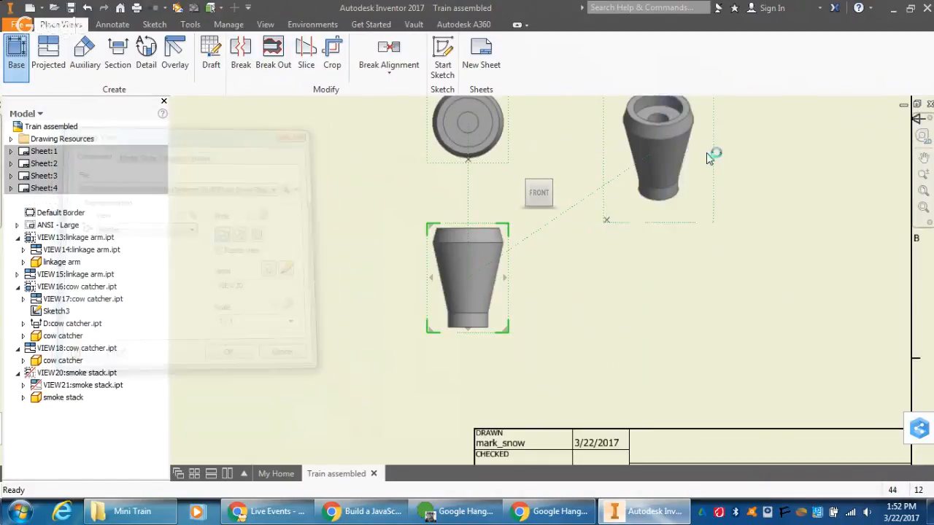
- Set the smoke stack's isometric view to shaded at scale 1/2 with its label shown, and move it slightly higher
{"action": "double_click", "coordinate": [635, 207]}
{"action": "left_click", "coordinate": [261, 233]}
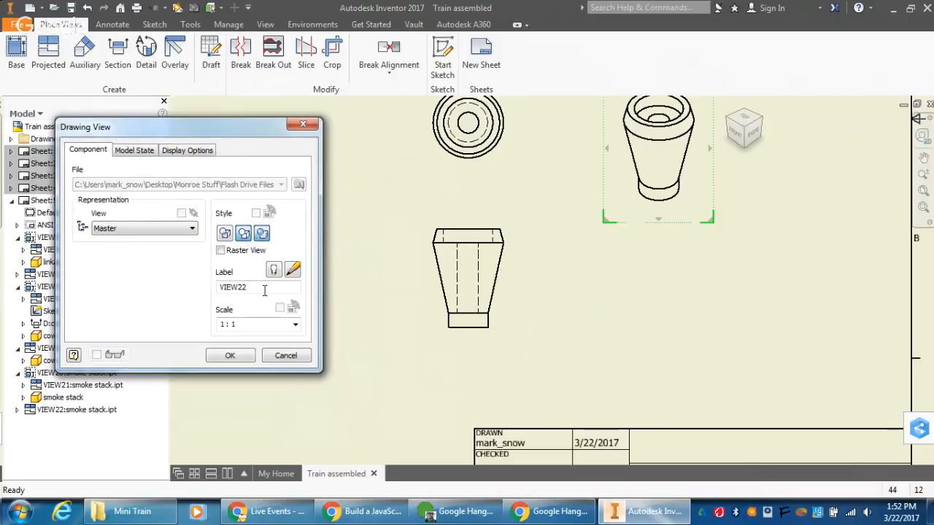
{"action": "left_click", "coordinate": [295, 324]}
{"action": "left_click", "coordinate": [268, 346]}
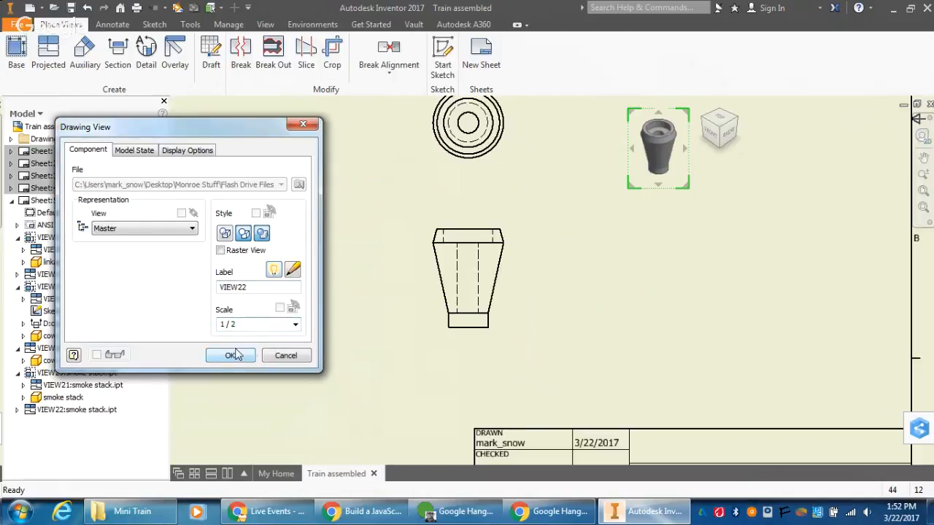
{"action": "left_click", "coordinate": [231, 356]}
{"action": "left_click_drag", "start_coordinate": [697, 159], "coordinate": [694, 120]}
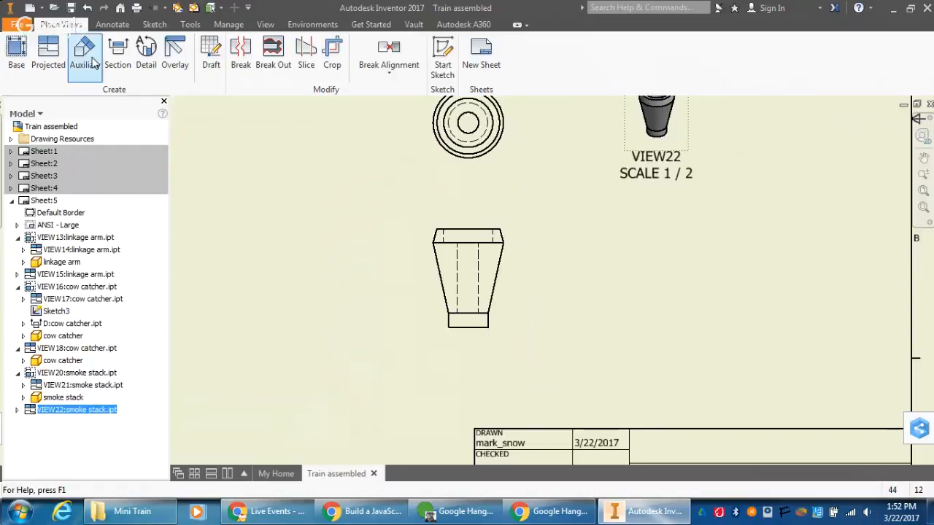
- Create a section view from a vertical line through the smoke stack's front view, and place it to the right of that view
{"action": "left_click", "coordinate": [117, 53]}
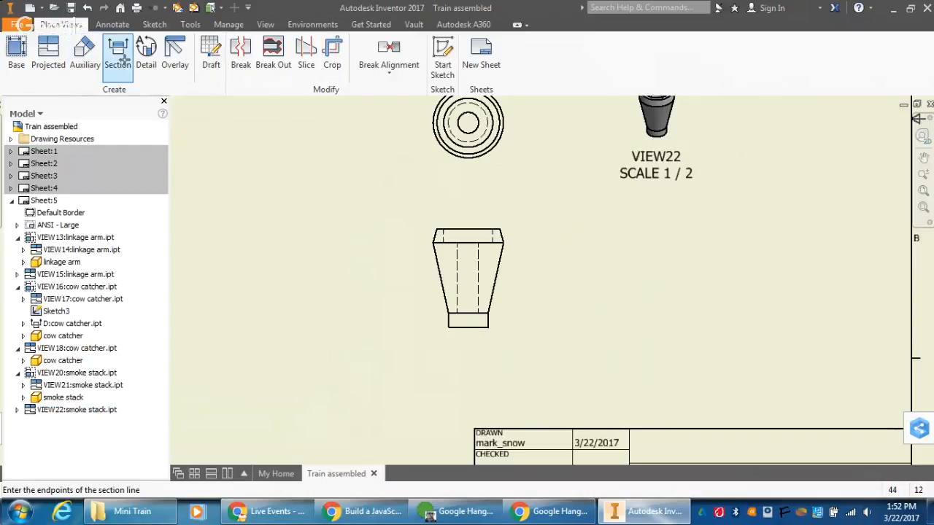
{"action": "left_click", "coordinate": [466, 200]}
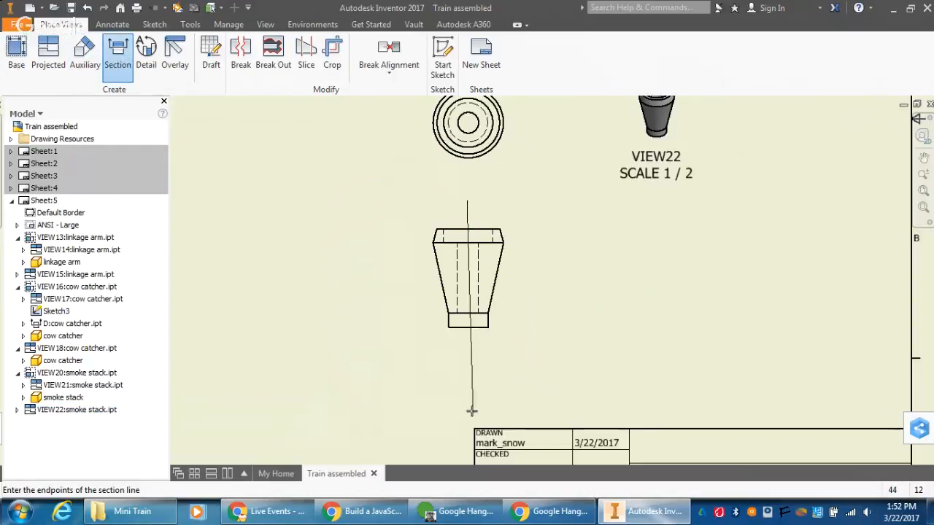
{"action": "left_click", "coordinate": [465, 361]}
{"action": "right_click", "coordinate": [465, 361]}
{"action": "left_click", "coordinate": [519, 361]}
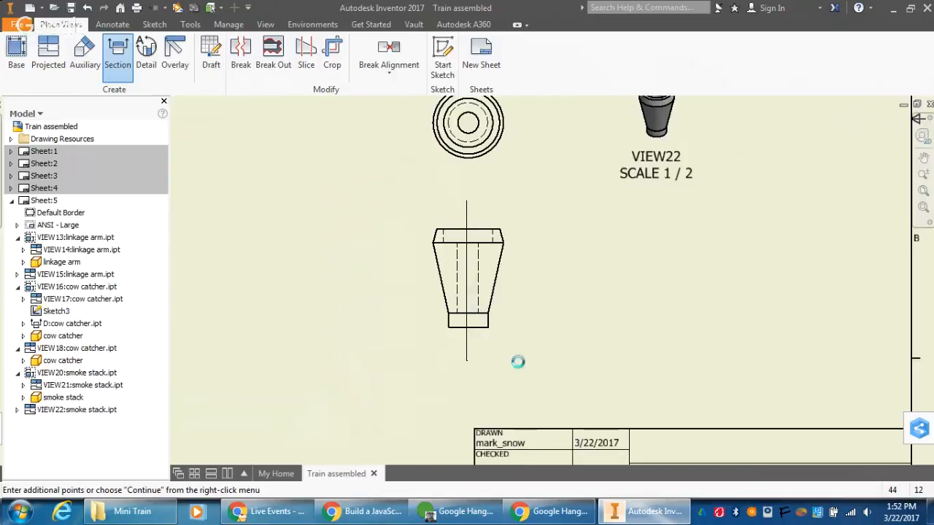
{"action": "left_click", "coordinate": [655, 294]}
- Delete section line E and its section view from the smoke stack's front view, keeping the front view itself
{"action": "left_click", "coordinate": [502, 232]}
{"action": "key", "text": "Delete"}
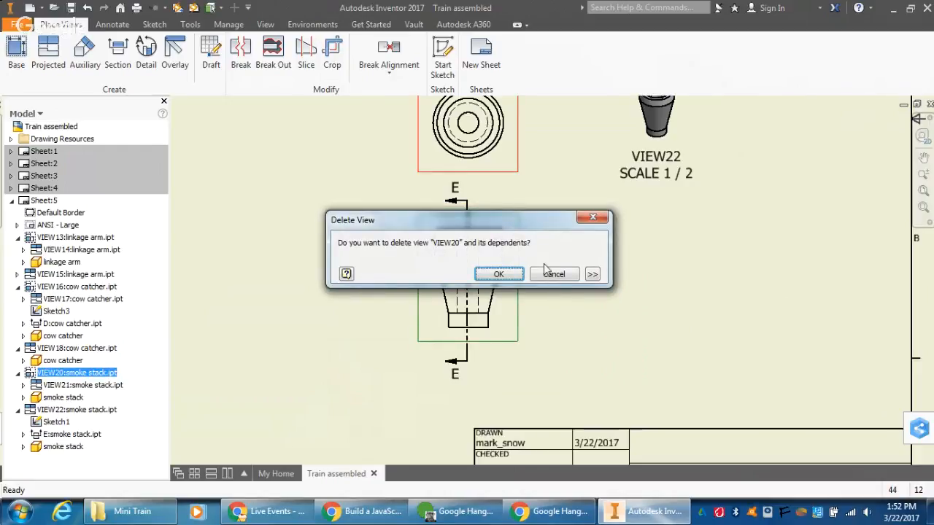
{"action": "left_click", "coordinate": [552, 275]}
{"action": "left_click_drag", "start_coordinate": [468, 202], "coordinate": [467, 208]}
{"action": "left_click", "coordinate": [466, 207]}
{"action": "key", "text": "Delete"}
{"action": "left_click", "coordinate": [447, 286]}
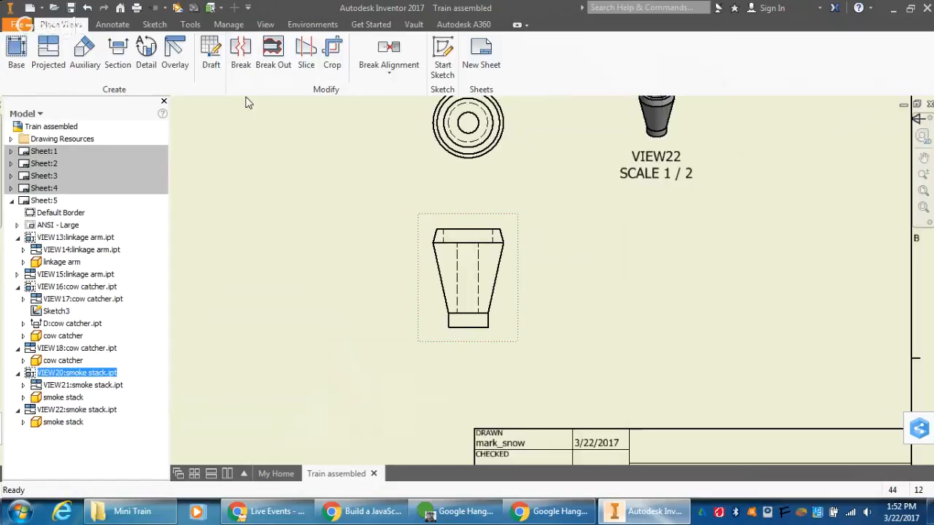
- Create a full-depth 1:1 section view through the smoke stack front view's vertical centre, and place it to the right of that view
{"action": "left_click", "coordinate": [117, 54]}
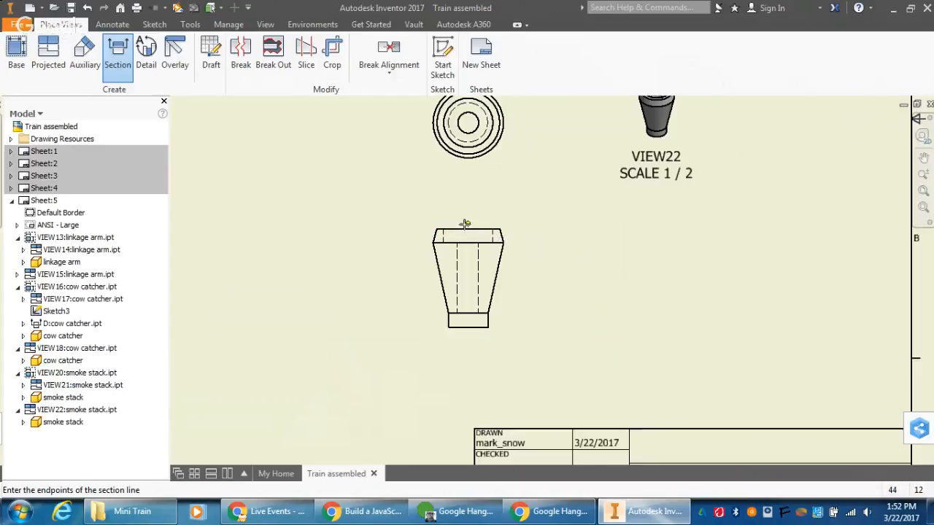
{"action": "left_click", "coordinate": [467, 223]}
{"action": "left_click", "coordinate": [463, 344]}
{"action": "right_click", "coordinate": [467, 343]}
{"action": "left_click", "coordinate": [531, 341]}
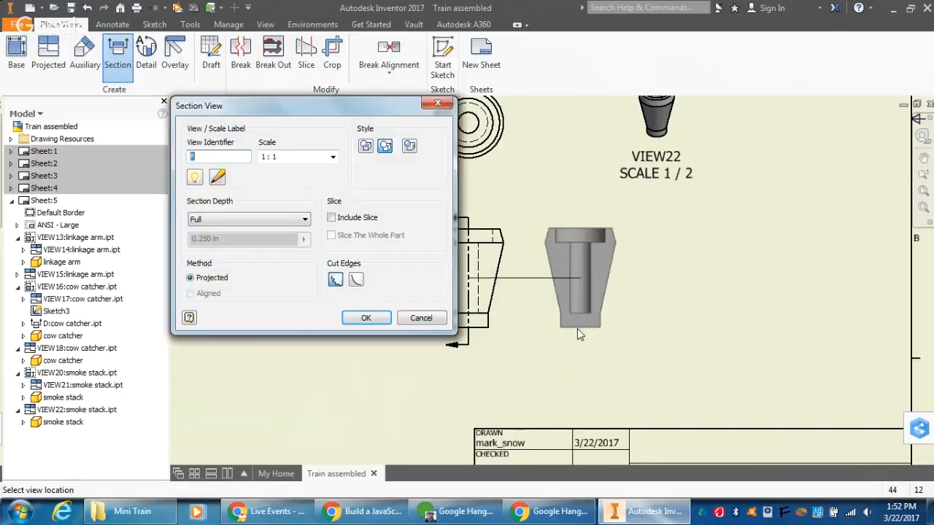
{"action": "left_click", "coordinate": [646, 304]}
{"action": "right_click", "coordinate": [646, 302]}
{"action": "left_click", "coordinate": [659, 304]}
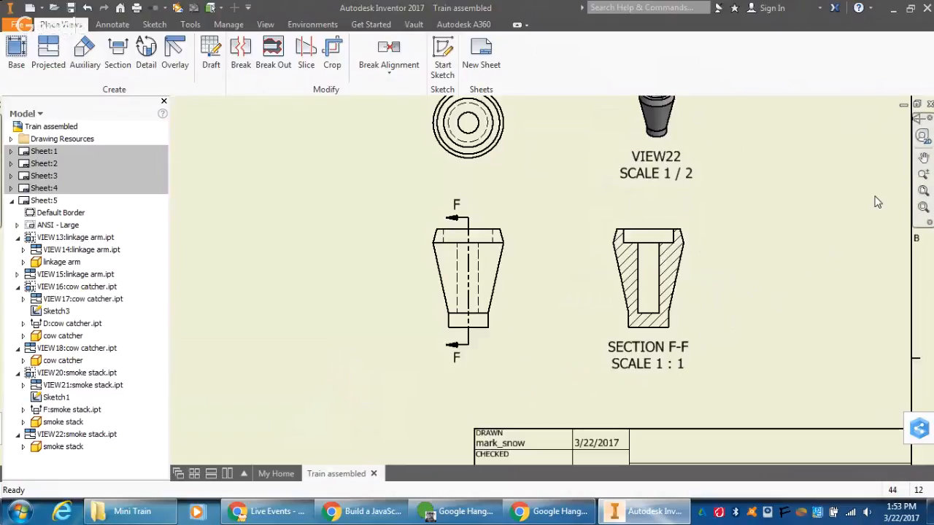
- Examine the overall layout of the linkage arm, cow catcher and smoke stack views on the whole sheet
{"action": "left_click", "coordinate": [922, 175]}
{"action": "scroll", "coordinate": [770, 261], "scroll_direction": "down", "scroll_amount": 4}
{"action": "scroll", "coordinate": [771, 260], "scroll_direction": "down", "scroll_amount": 2}
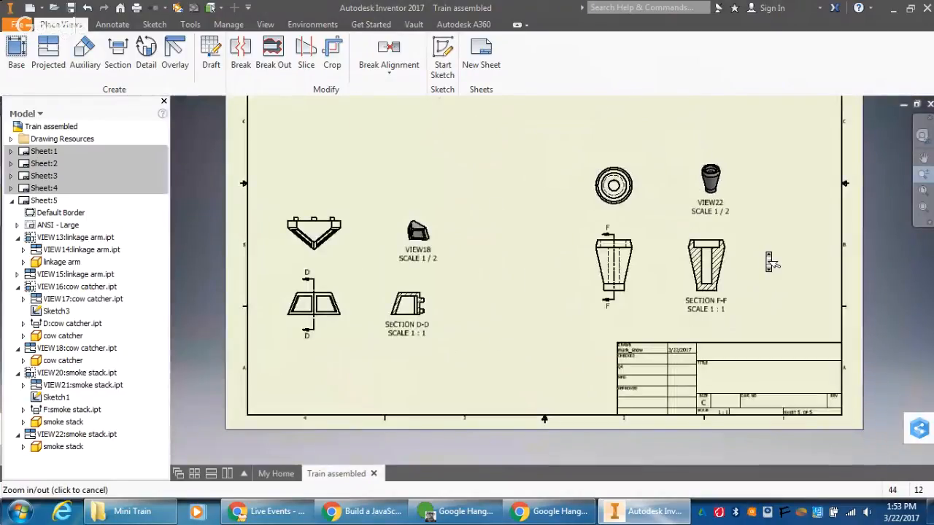
{"action": "scroll", "coordinate": [771, 260], "scroll_direction": "down", "scroll_amount": 1}
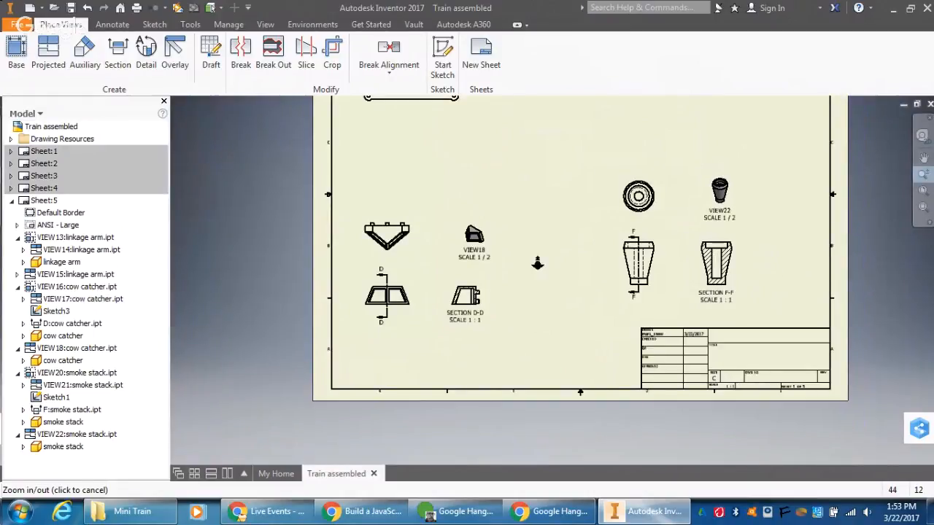
{"action": "left_click", "coordinate": [924, 157]}
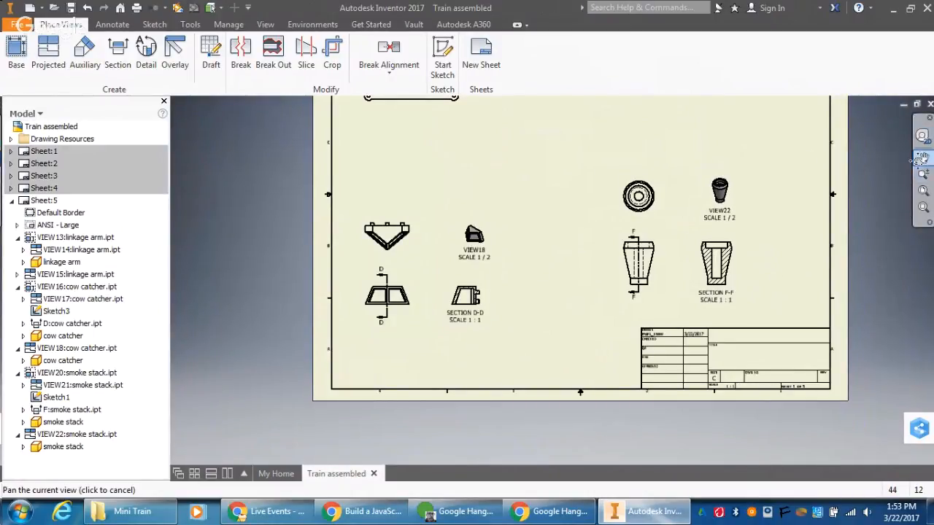
{"action": "mouse_move", "coordinate": [562, 202]}
{"action": "left_mouse_down"}
{"action": "mouse_move", "coordinate": [474, 312]}
{"action": "mouse_move", "coordinate": [470, 304]}
{"action": "left_mouse_up"}
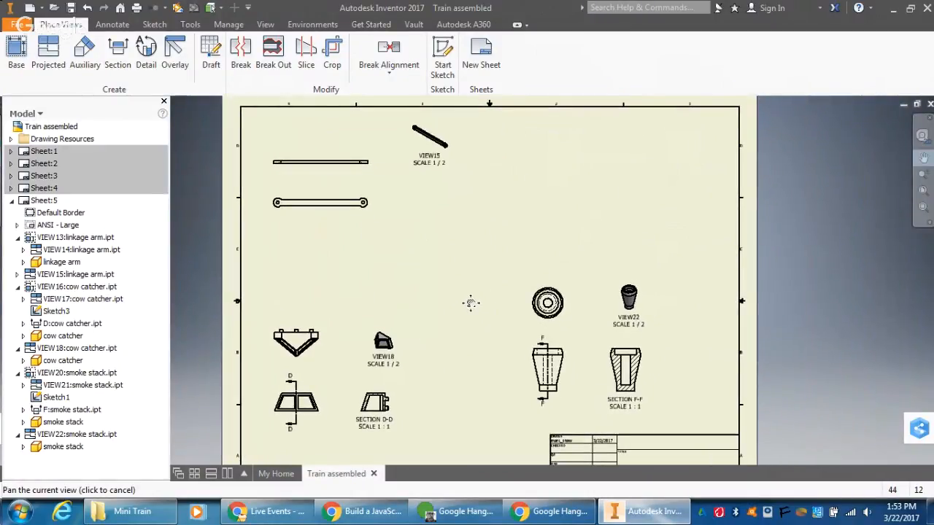
{"action": "middle_click", "coordinate": [471, 303]}
{"action": "middle_click", "coordinate": [470, 303]}
{"action": "key", "text": "Escape"}
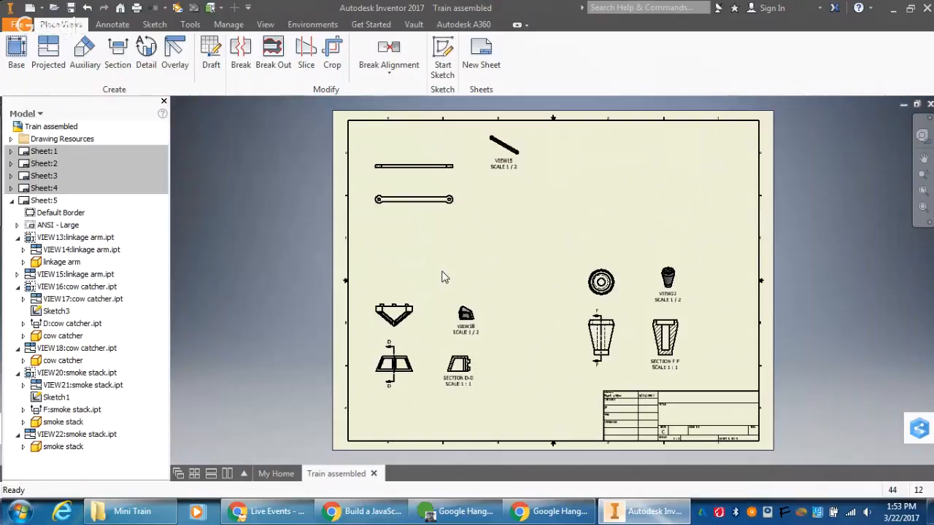
- Add a new sheet and start a base view of the wheel part from the Mini Train folder
{"action": "right_click", "coordinate": [127, 477]}
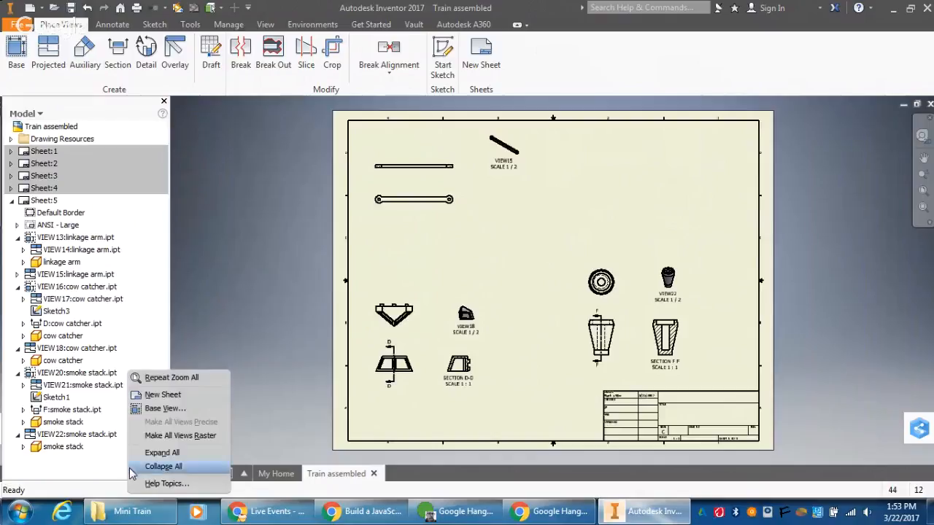
{"action": "left_click", "coordinate": [165, 394]}
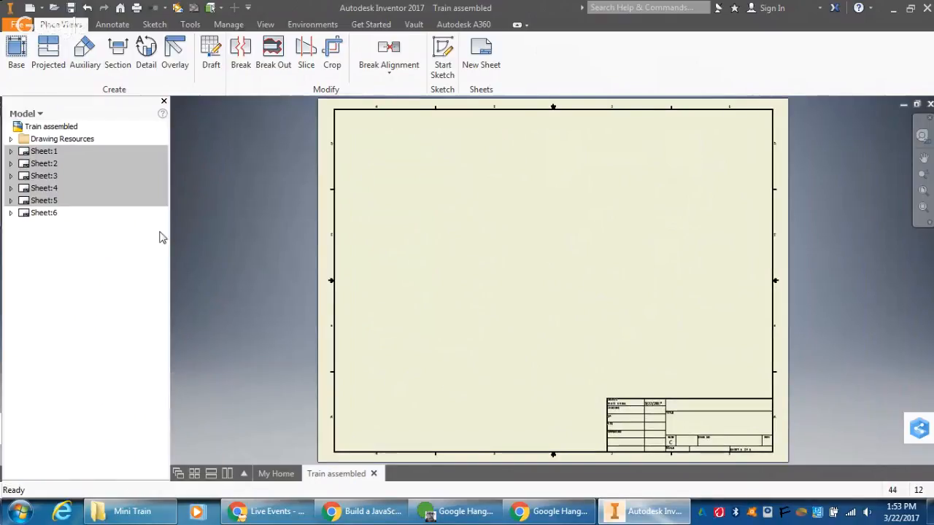
{"action": "left_click", "coordinate": [16, 52]}
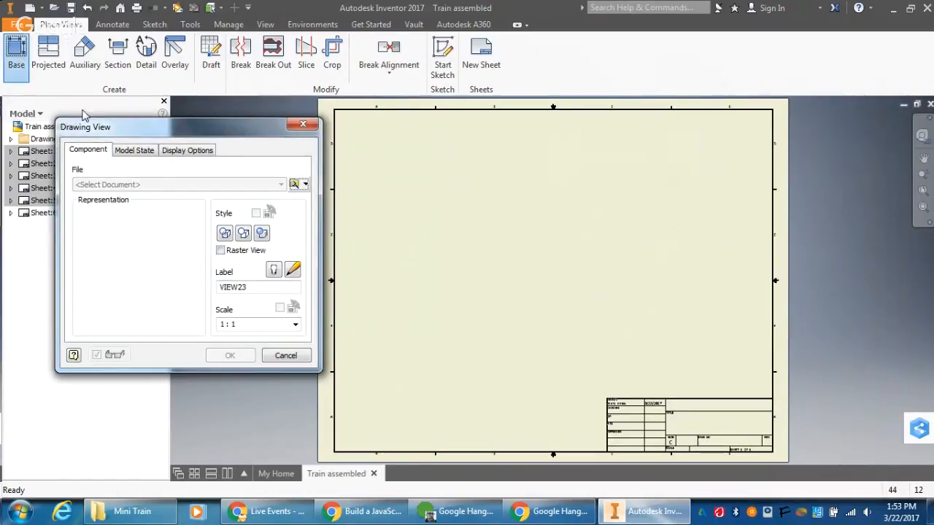
{"action": "left_click", "coordinate": [136, 151]}
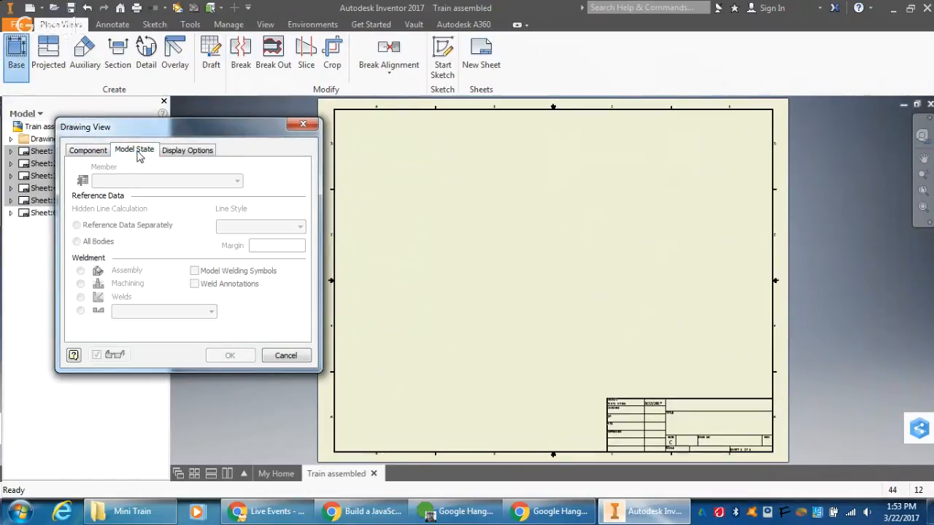
{"action": "left_click", "coordinate": [97, 149]}
{"action": "left_click", "coordinate": [307, 184]}
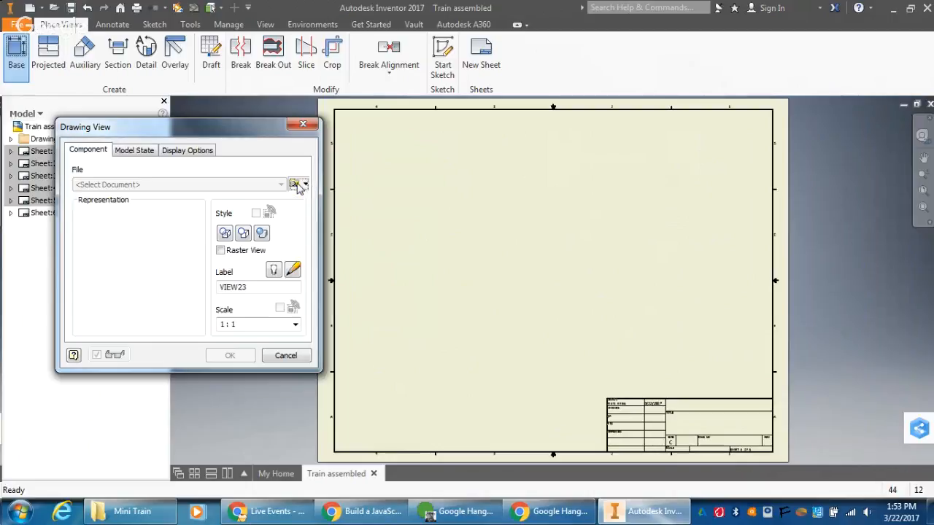
{"action": "left_click", "coordinate": [296, 199]}
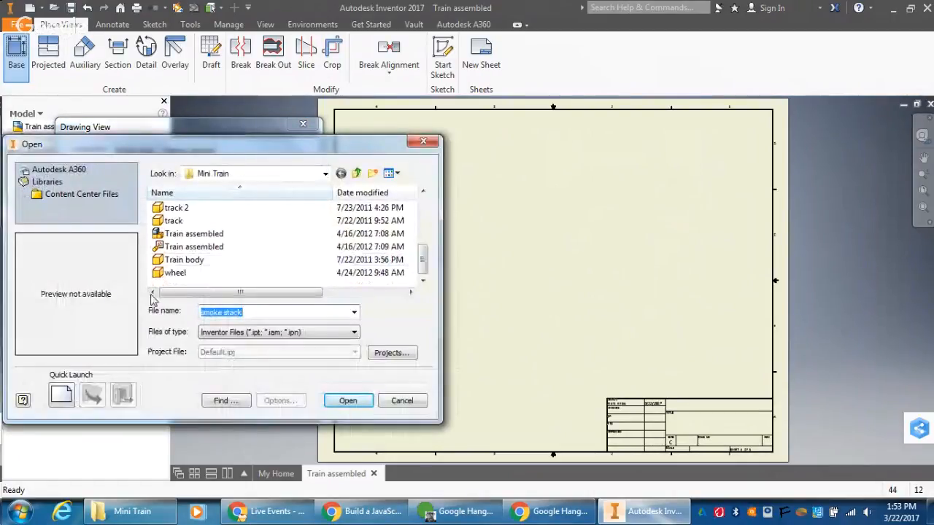
{"action": "left_click", "coordinate": [174, 272]}
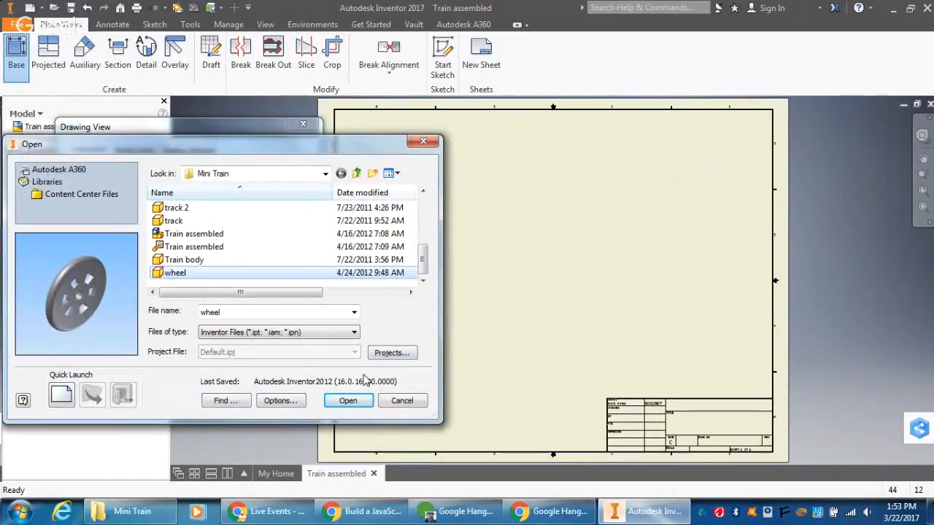
{"action": "left_click", "coordinate": [356, 403]}
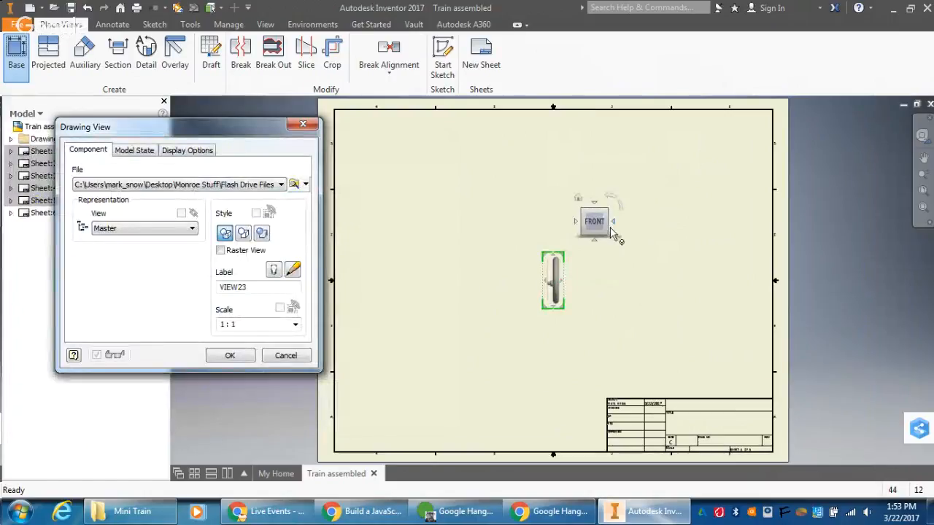
- Orient the wheel base view to LEFT, then create it with a projected side view and an isometric view
{"action": "left_click", "coordinate": [612, 220]}
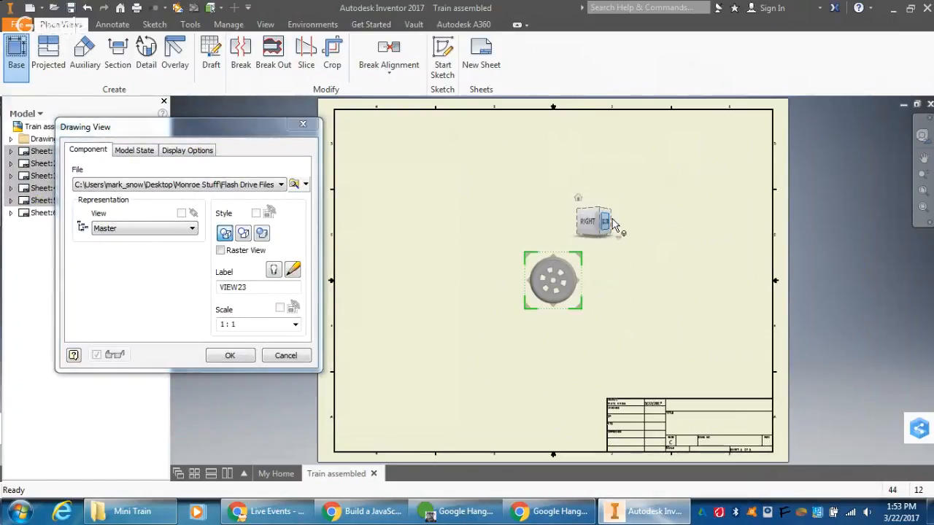
{"action": "left_click", "coordinate": [613, 220]}
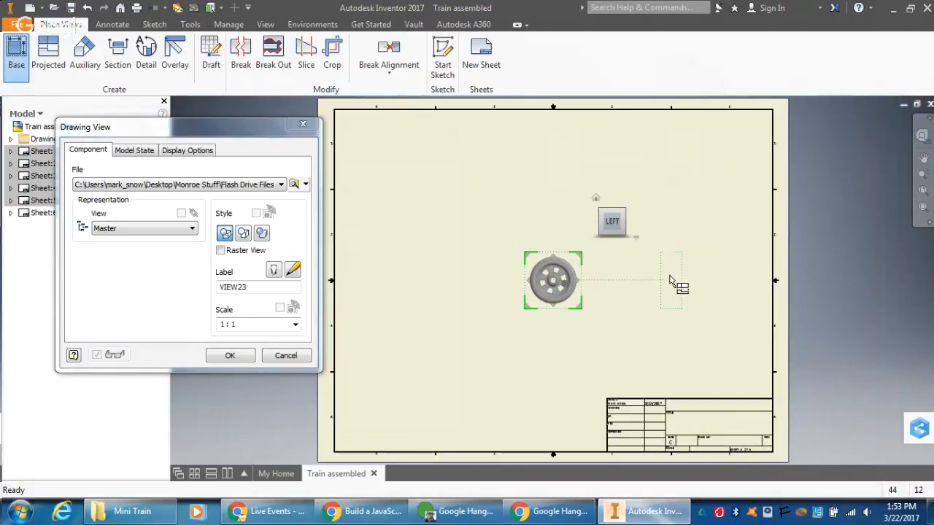
{"action": "left_click", "coordinate": [630, 289]}
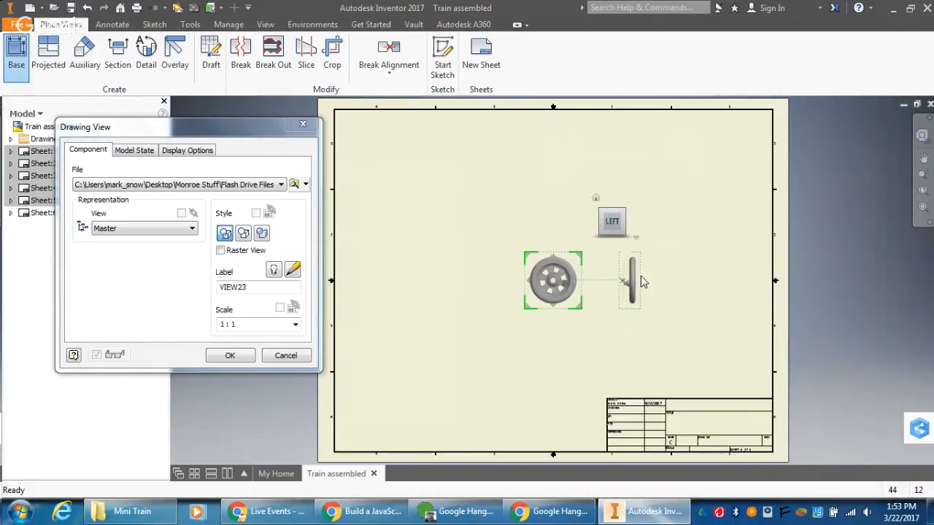
{"action": "left_click", "coordinate": [660, 201]}
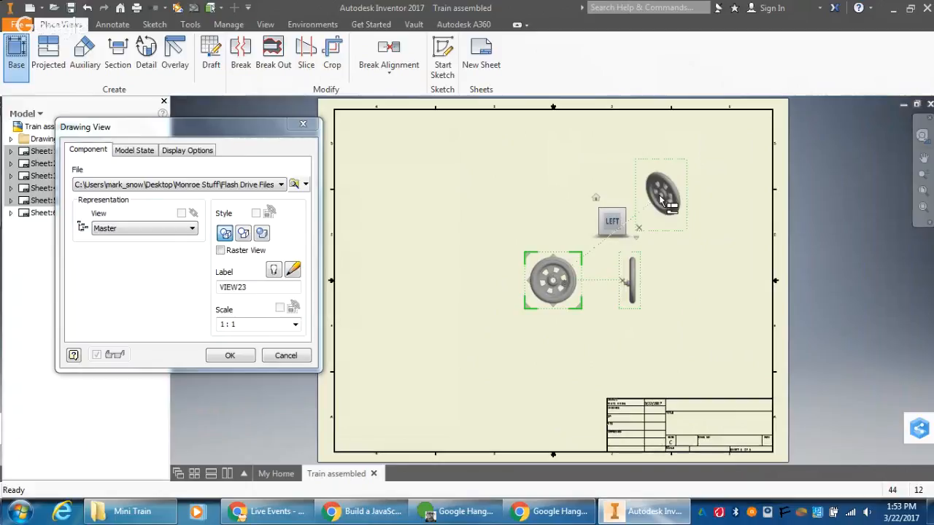
{"action": "right_click", "coordinate": [660, 201]}
{"action": "left_click", "coordinate": [708, 194]}
- Reposition the wheel's front, side and isometric views toward the left half of the sheet, with the isometric above the others
{"action": "left_click_drag", "start_coordinate": [580, 260], "coordinate": [441, 268]}
{"action": "left_click_drag", "start_coordinate": [646, 268], "coordinate": [511, 297]}
{"action": "left_click_drag", "start_coordinate": [697, 175], "coordinate": [505, 184]}
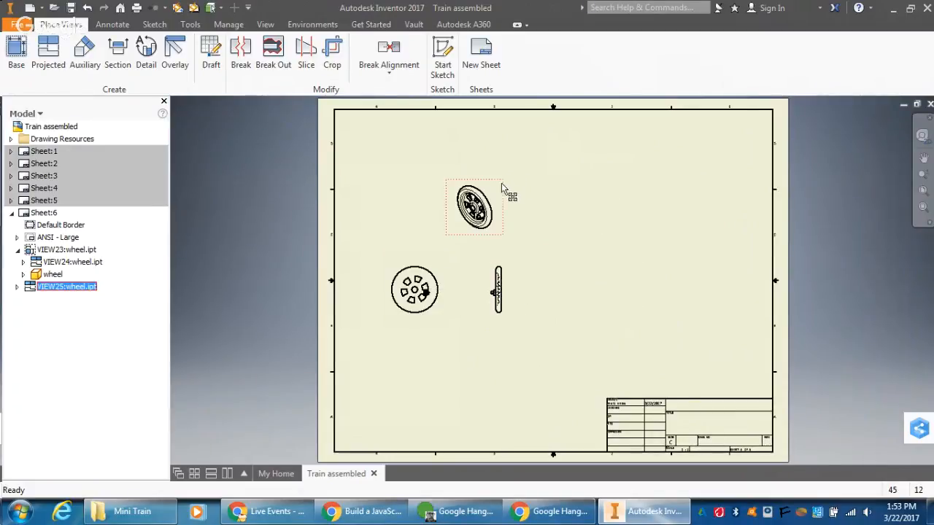
- Turn on tangent edges for the wheel's front view
{"action": "double_click", "coordinate": [429, 319]}
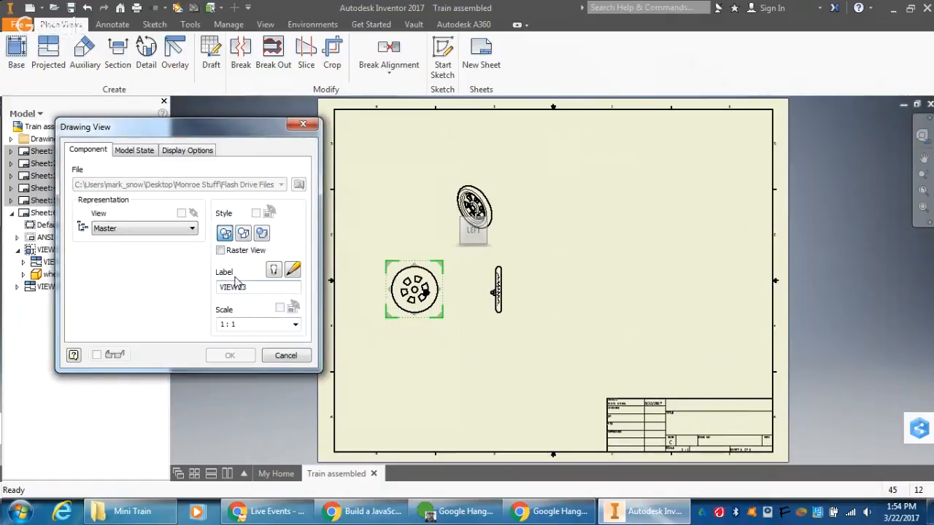
{"action": "left_click", "coordinate": [181, 151]}
{"action": "left_click", "coordinate": [85, 185]}
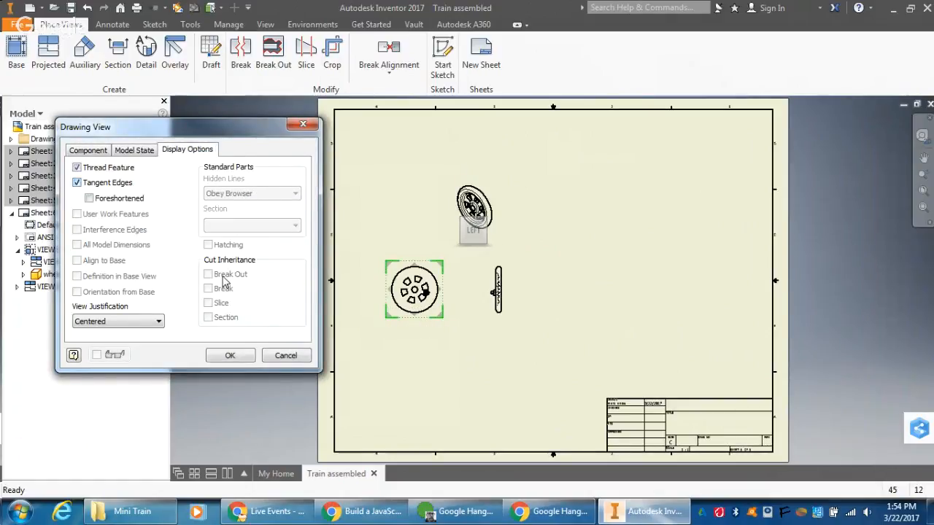
{"action": "left_click", "coordinate": [237, 354]}
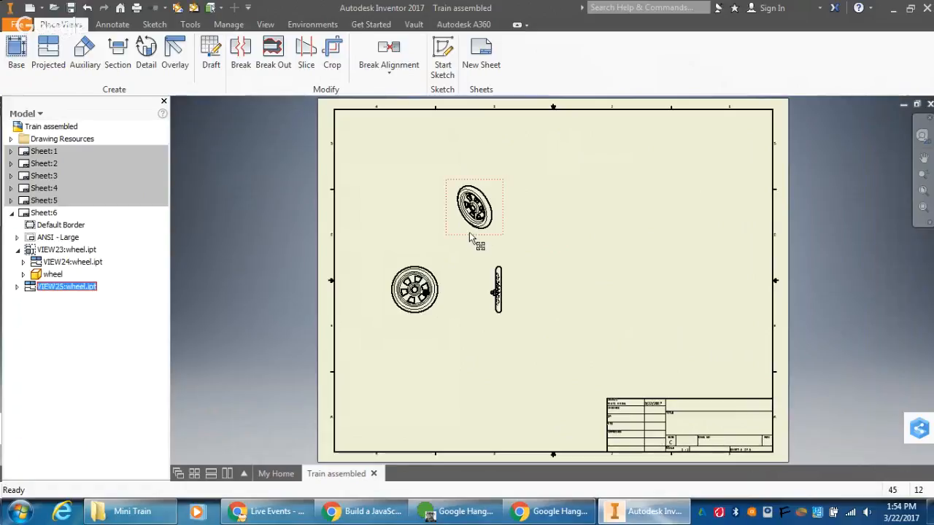
- Make the wheel's isometric view shaded at scale 1/2 with a visible label, and move it just above the side view
{"action": "double_click", "coordinate": [475, 232]}
{"action": "left_click", "coordinate": [261, 233]}
{"action": "left_click", "coordinate": [278, 326]}
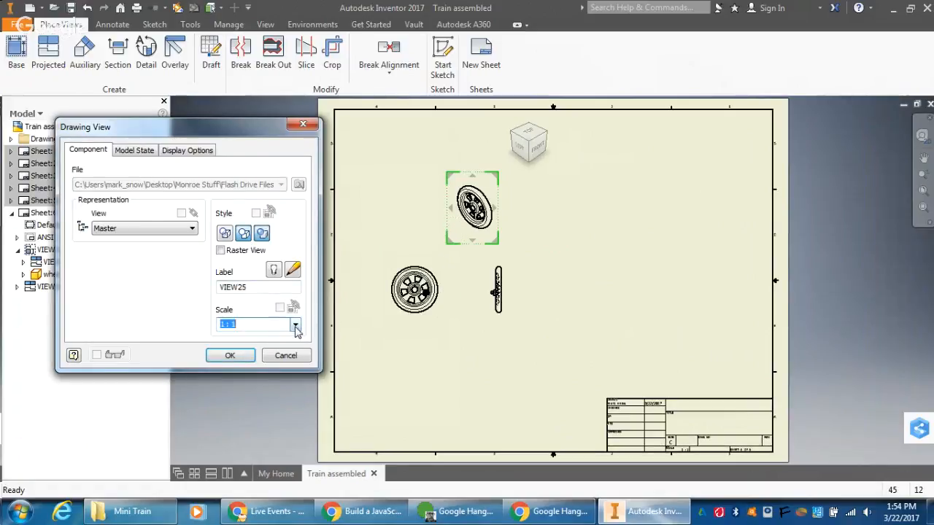
{"action": "left_click", "coordinate": [295, 325]}
{"action": "left_click", "coordinate": [252, 354]}
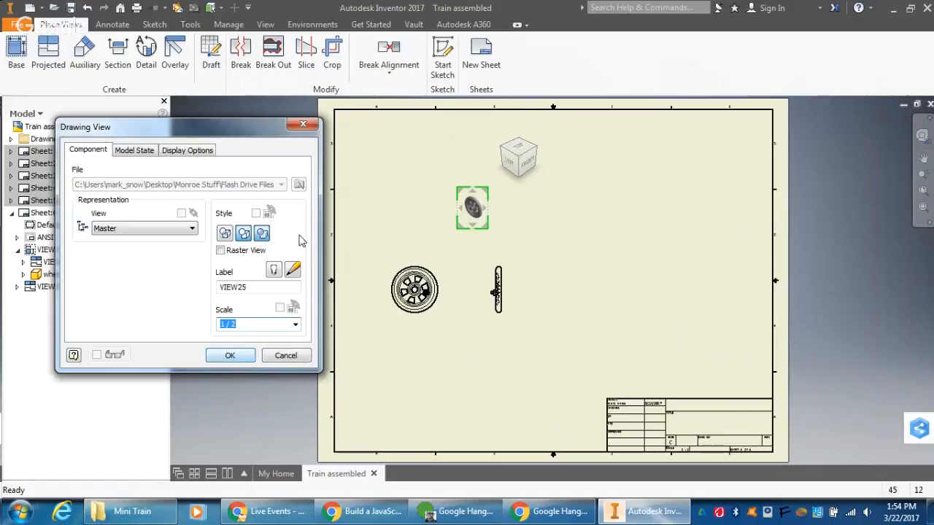
{"action": "left_click", "coordinate": [273, 271]}
{"action": "left_click", "coordinate": [228, 356]}
{"action": "left_click_drag", "start_coordinate": [488, 216], "coordinate": [499, 241]}
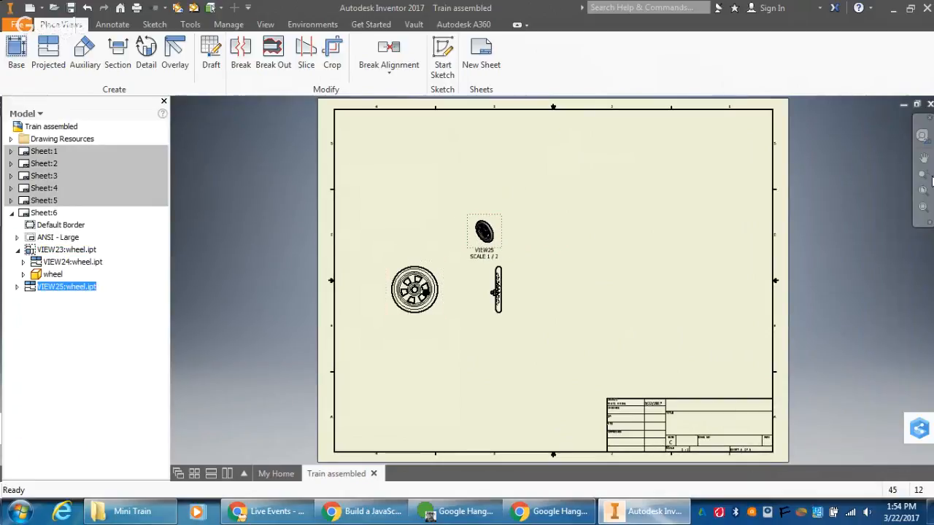
{"action": "left_click", "coordinate": [462, 294]}
- Try to create a 2:1 detail view from the wheel's front view
{"action": "left_click", "coordinate": [920, 176]}
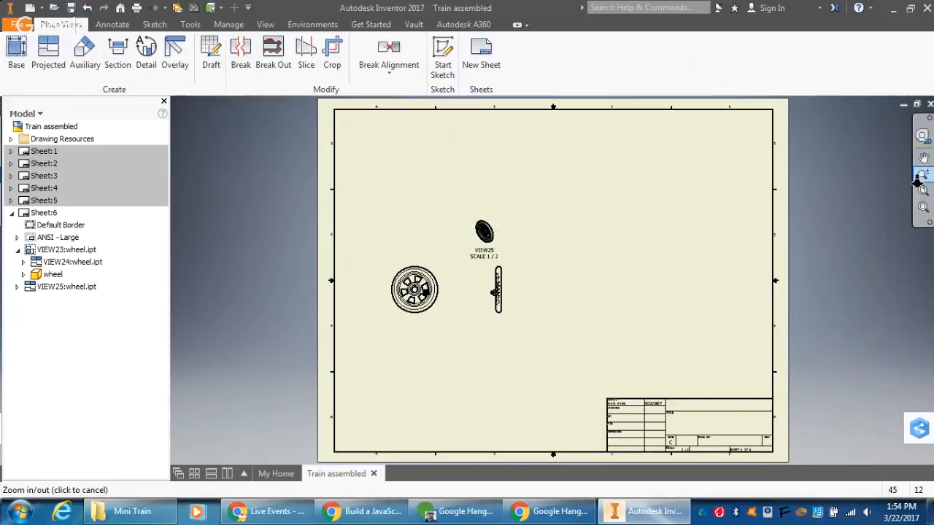
{"action": "left_click_drag", "start_coordinate": [429, 303], "coordinate": [415, 362]}
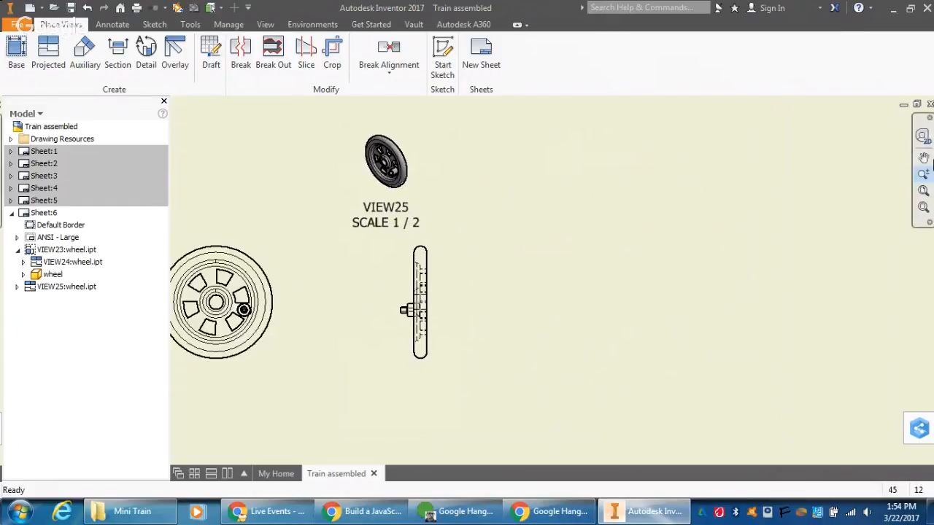
{"action": "left_click", "coordinate": [923, 158]}
{"action": "left_click_drag", "start_coordinate": [639, 211], "coordinate": [687, 222]}
{"action": "left_click", "coordinate": [146, 54]}
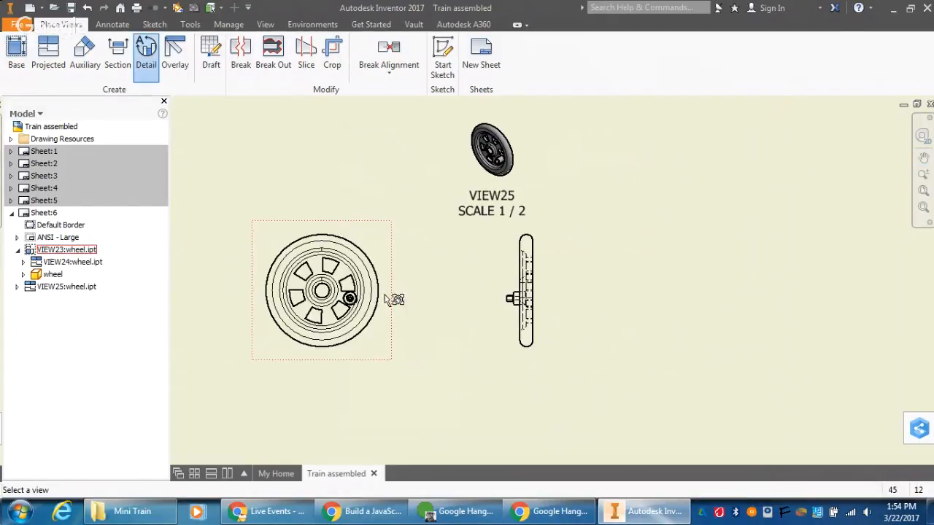
{"action": "left_click", "coordinate": [387, 318]}
{"action": "left_click", "coordinate": [348, 296]}
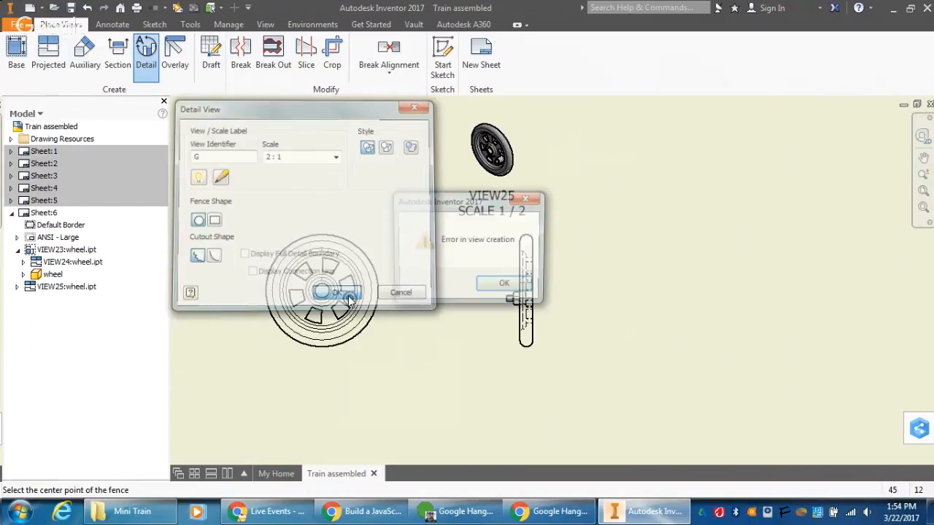
{"action": "left_click", "coordinate": [132, 54]}
- Create a circular 2:1 detail view around the small peg on the wheel's front view, and place it above that view
{"action": "left_click", "coordinate": [144, 52]}
{"action": "left_click", "coordinate": [368, 299]}
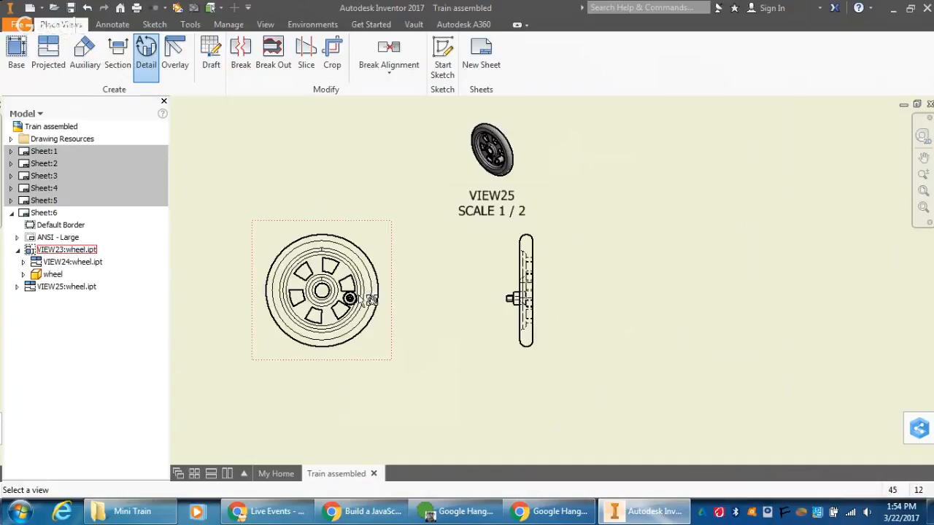
{"action": "left_click_drag", "start_coordinate": [307, 110], "coordinate": [114, 129]}
{"action": "left_click", "coordinate": [362, 298]}
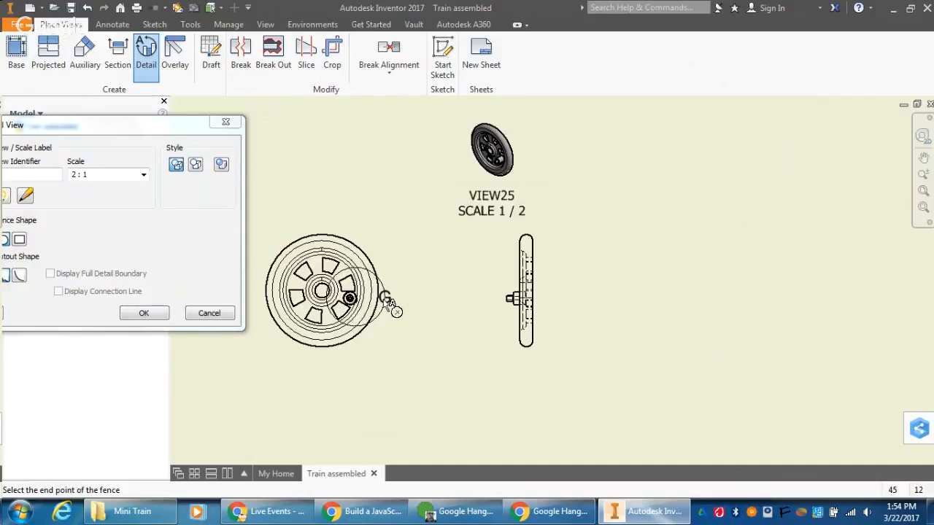
{"action": "left_click", "coordinate": [382, 299]}
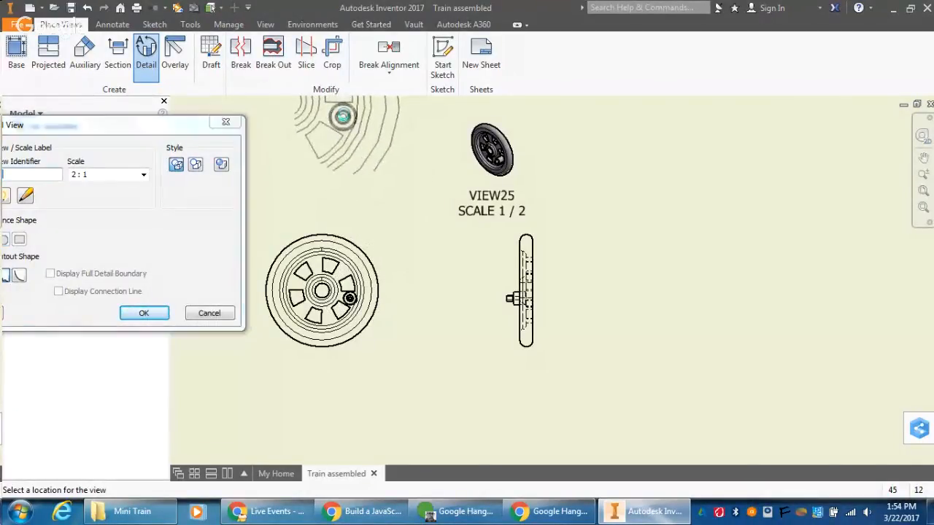
{"action": "left_click", "coordinate": [346, 114]}
{"action": "right_click", "coordinate": [346, 117]}
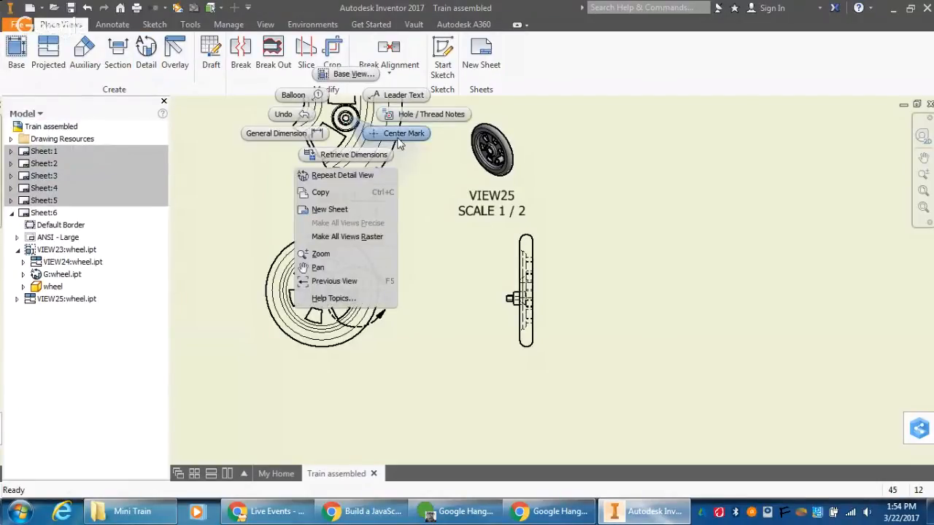
{"action": "left_click", "coordinate": [449, 170]}
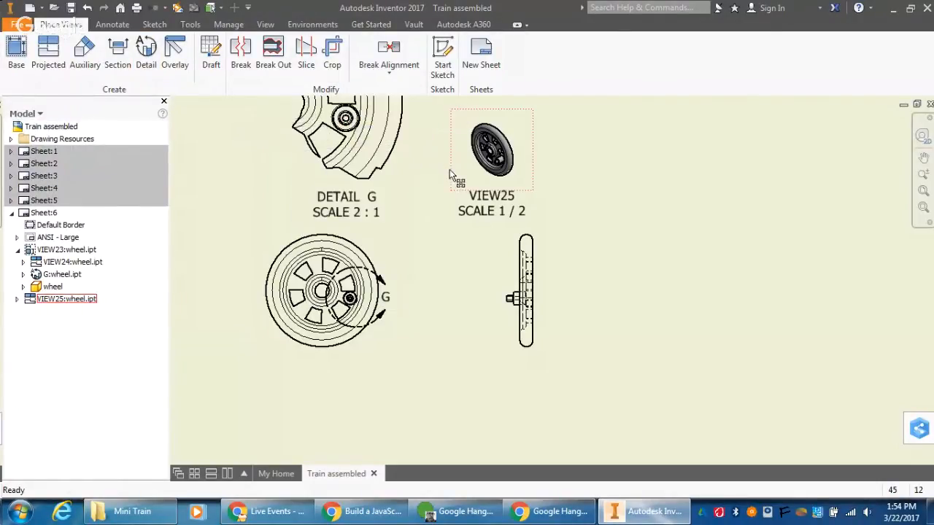
- Move the wheel's detail view up and to the left, farther from the front and isometric views
{"action": "left_click", "coordinate": [923, 157]}
{"action": "mouse_move", "coordinate": [667, 202]}
{"action": "left_mouse_down"}
{"action": "mouse_move", "coordinate": [717, 333]}
{"action": "mouse_move", "coordinate": [711, 299]}
{"action": "left_mouse_up"}
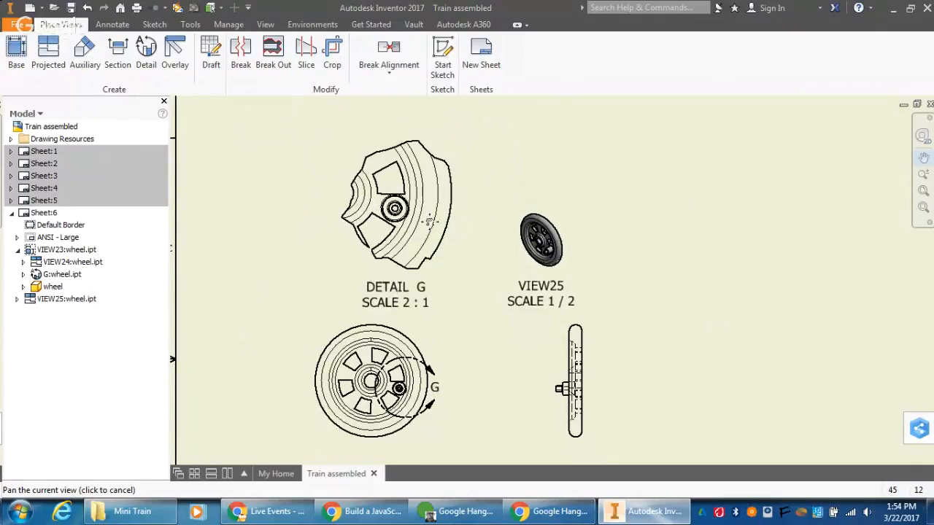
{"action": "left_click_drag", "start_coordinate": [430, 221], "coordinate": [394, 181]}
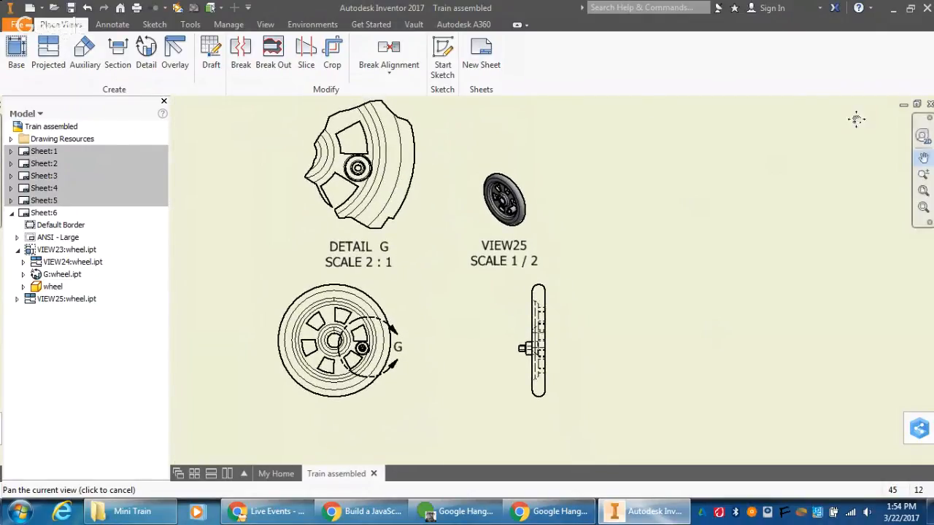
{"action": "key", "text": "Escape"}
{"action": "left_click_drag", "start_coordinate": [425, 210], "coordinate": [400, 182]}
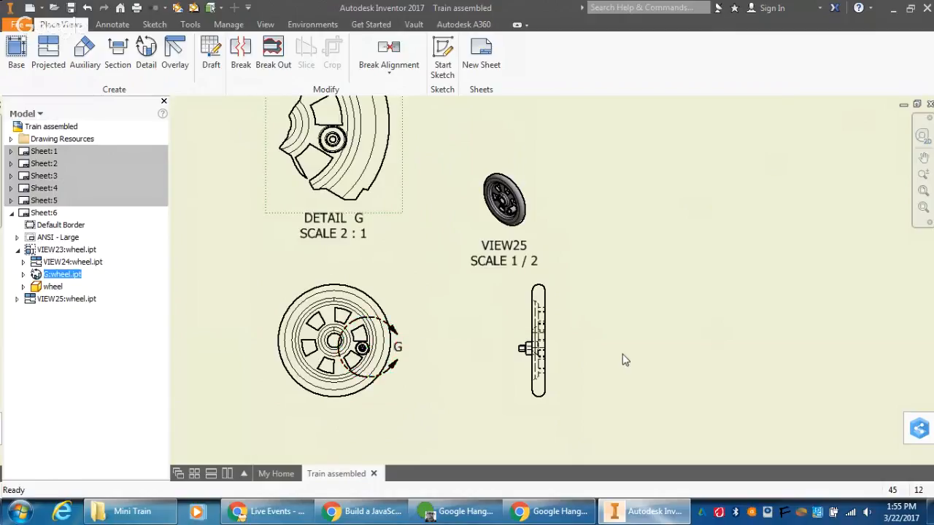
- Place a base view of the track part on Sheet:6 and move it to the right of the wheel views
{"action": "left_click", "coordinate": [17, 49]}
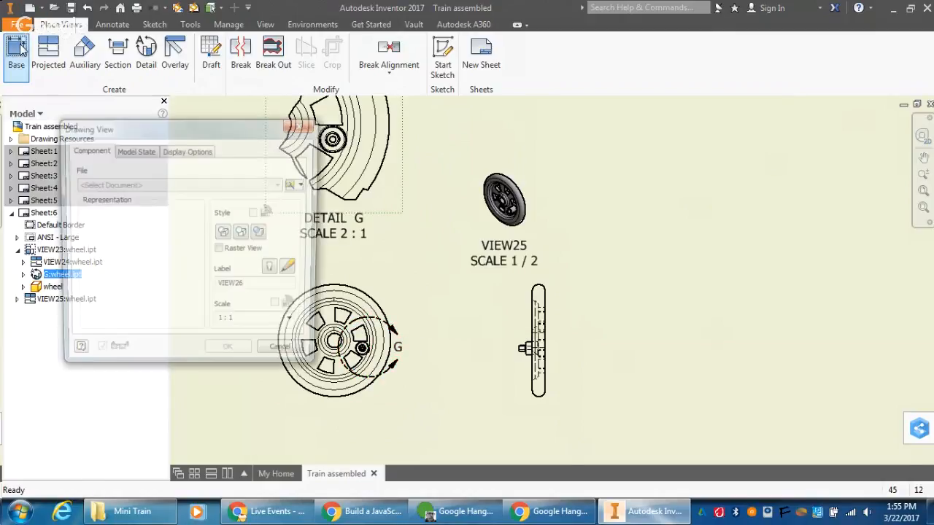
{"action": "left_click", "coordinate": [296, 184]}
{"action": "scroll", "coordinate": [229, 211], "scroll_direction": "down", "scroll_amount": 6}
{"action": "scroll", "coordinate": [229, 240], "scroll_direction": "up", "scroll_amount": 2}
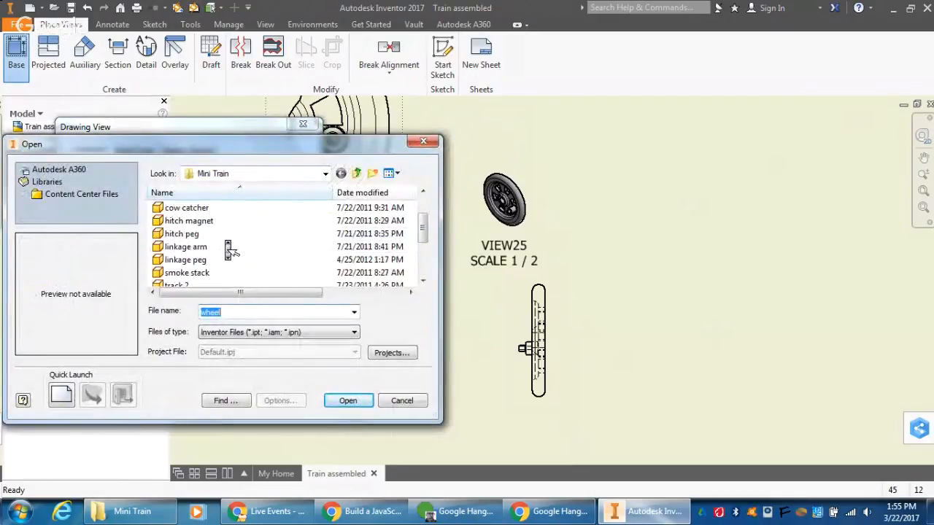
{"action": "scroll", "coordinate": [229, 250], "scroll_direction": "down", "scroll_amount": 1}
{"action": "left_click", "coordinate": [211, 259]}
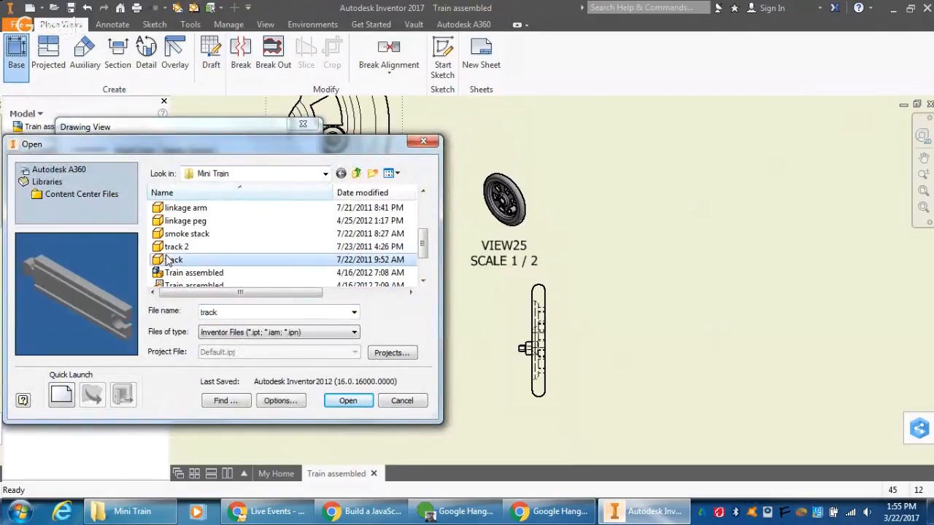
{"action": "left_click", "coordinate": [349, 402]}
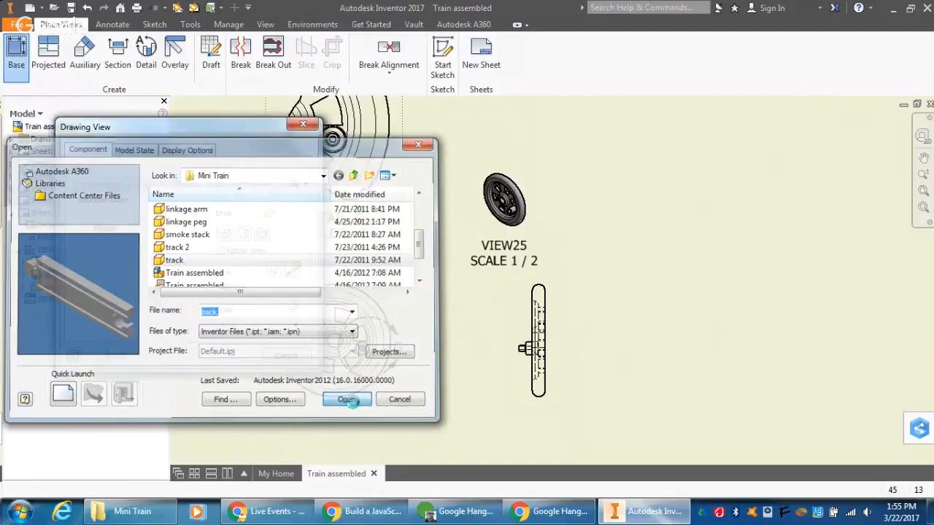
{"action": "left_click", "coordinate": [211, 355]}
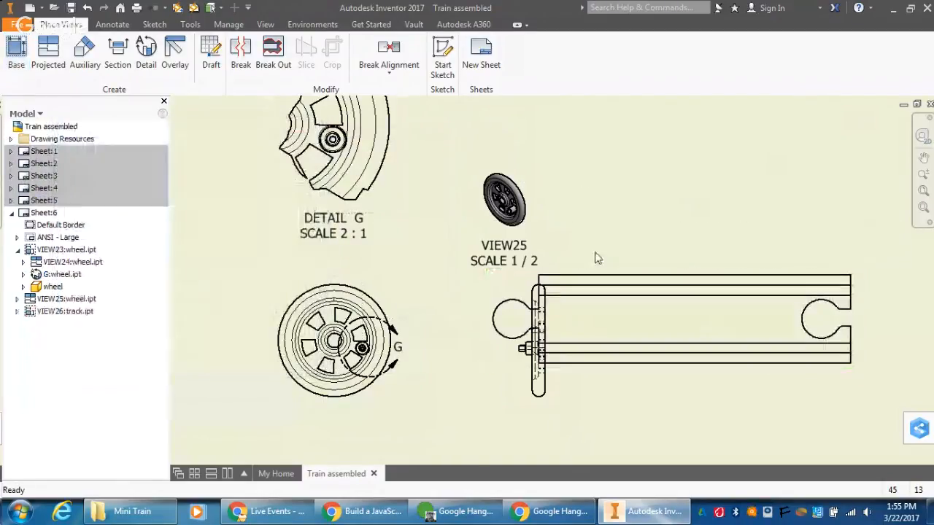
{"action": "left_click", "coordinate": [925, 173]}
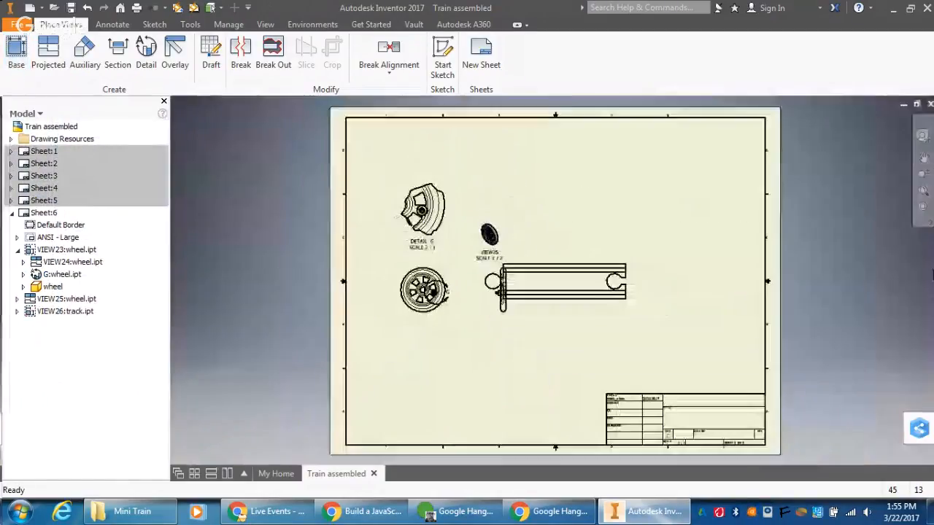
{"action": "left_click_drag", "start_coordinate": [568, 263], "coordinate": [635, 253]}
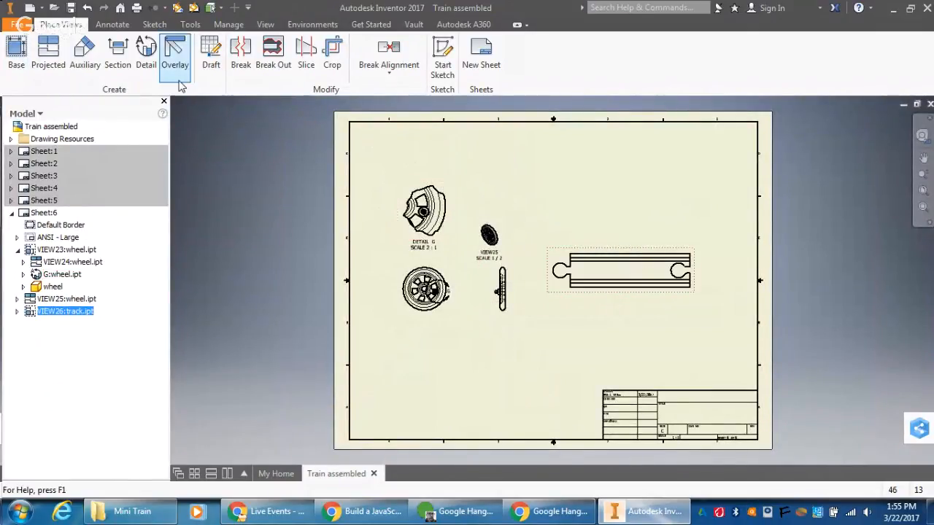
- Project a top view and an isometric view from the track's base view, with the isometric at its upper right
{"action": "left_click", "coordinate": [77, 55]}
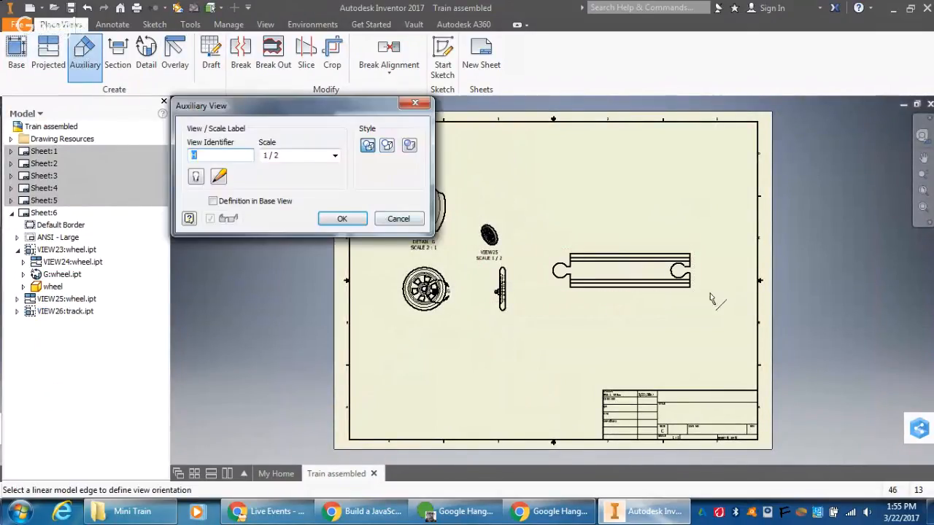
{"action": "key", "text": "Escape"}
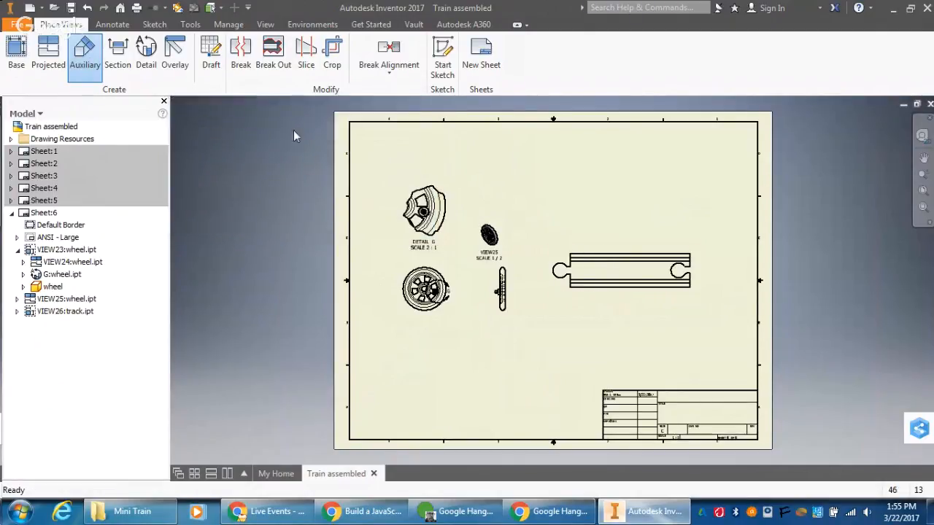
{"action": "left_click", "coordinate": [62, 63]}
{"action": "left_click", "coordinate": [591, 259]}
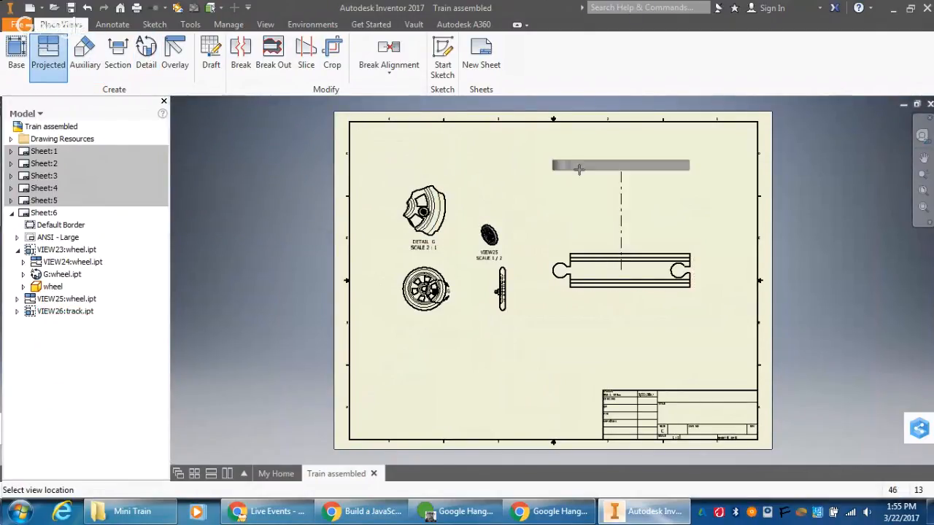
{"action": "left_click", "coordinate": [723, 170]}
{"action": "right_click", "coordinate": [662, 222]}
{"action": "left_click", "coordinate": [689, 231]}
- Move the track's base and top views lower on the sheet and bring its isometric view inside the border
{"action": "left_click_drag", "start_coordinate": [596, 266], "coordinate": [588, 323]}
{"action": "left_click_drag", "start_coordinate": [594, 182], "coordinate": [592, 233]}
{"action": "left_click_drag", "start_coordinate": [594, 197], "coordinate": [595, 239]}
{"action": "left_click", "coordinate": [733, 140], "text": "ctrl"}
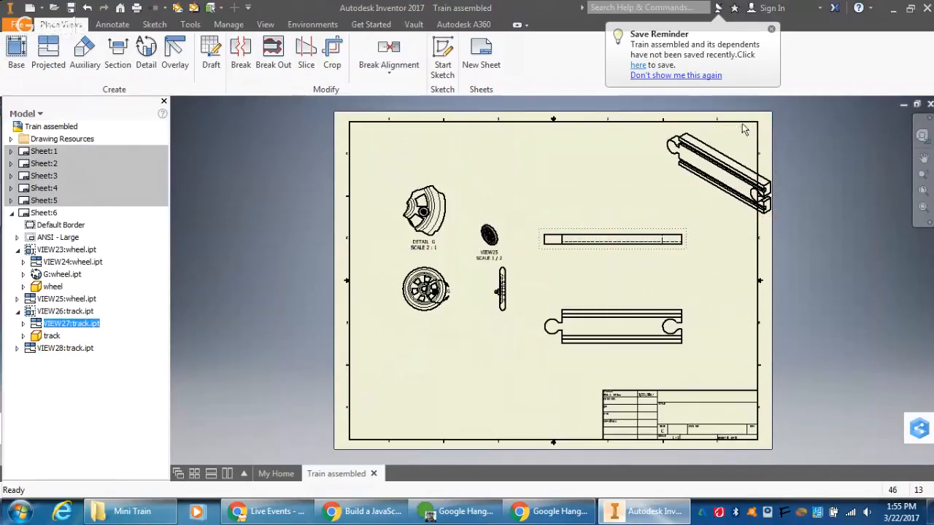
{"action": "left_click_drag", "start_coordinate": [733, 137], "coordinate": [702, 162]}
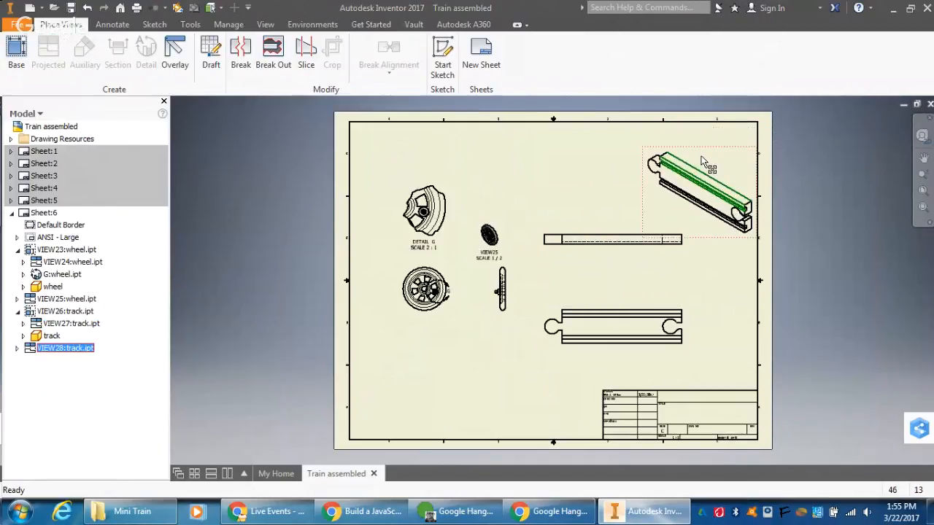
{"action": "left_click", "coordinate": [702, 243]}
- Show the label of the track's isometric view and set its scale to 1/4
{"action": "double_click", "coordinate": [674, 219]}
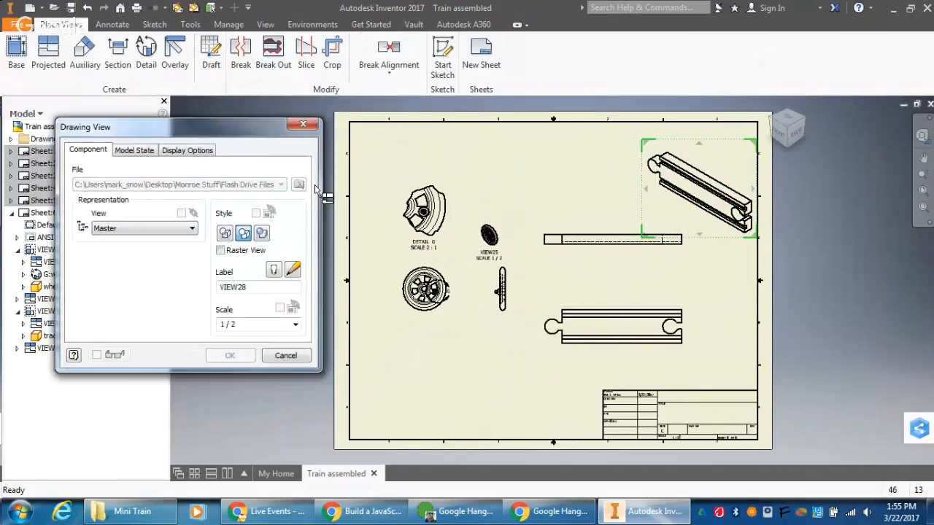
{"action": "left_click", "coordinate": [274, 270]}
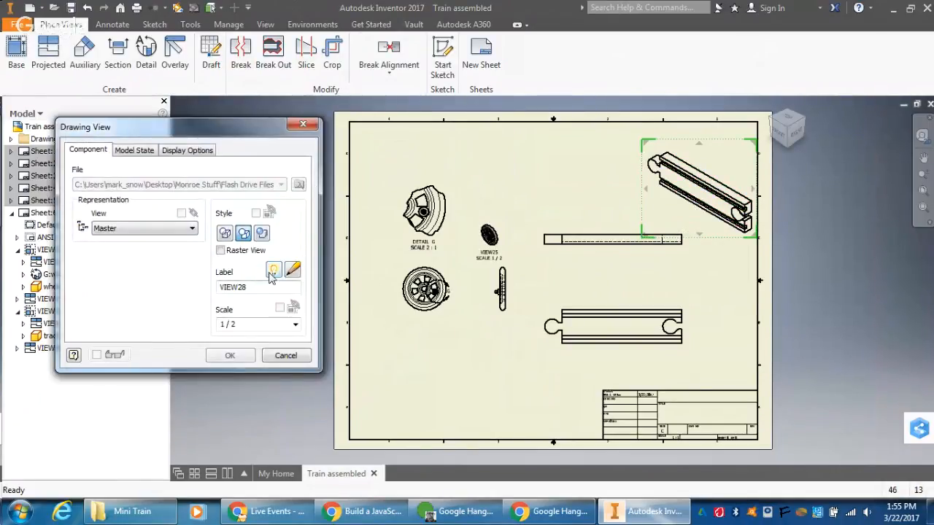
{"action": "left_click", "coordinate": [294, 324]}
{"action": "left_click", "coordinate": [255, 341]}
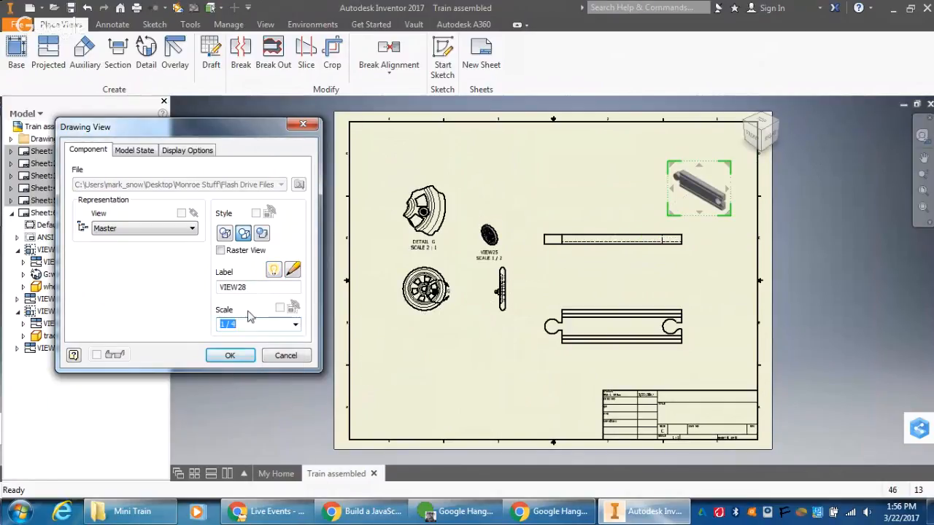
{"action": "left_click", "coordinate": [230, 355]}
- Move the wheel's front view toward the sheet's lower-left corner, and bring its isometric and detail views down just above the orthographic views
{"action": "mouse_move", "coordinate": [419, 314]}
{"action": "left_mouse_down"}
{"action": "mouse_move", "coordinate": [368, 412]}
{"action": "mouse_move", "coordinate": [392, 386]}
{"action": "left_mouse_up"}
{"action": "left_click", "coordinate": [488, 235]}
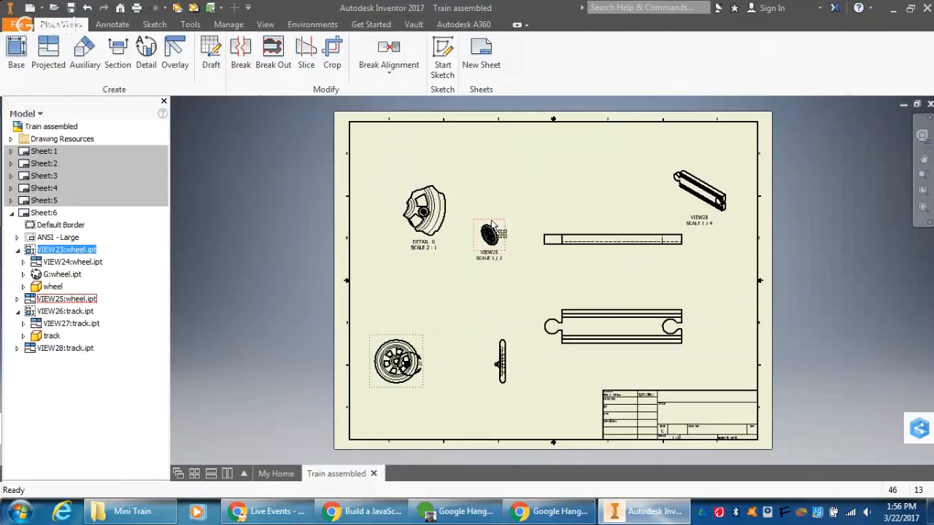
{"action": "left_click_drag", "start_coordinate": [488, 235], "coordinate": [467, 292]}
{"action": "left_click", "coordinate": [446, 217]}
{"action": "left_click_drag", "start_coordinate": [446, 217], "coordinate": [432, 282]}
- Rearrange the track views: base view slightly higher above the title block, top view just above it, isometric view at their upper right
{"action": "left_click", "coordinate": [628, 310]}
{"action": "left_click_drag", "start_coordinate": [629, 310], "coordinate": [598, 174]}
{"action": "left_click", "coordinate": [597, 239]}
{"action": "left_click", "coordinate": [718, 186]}
{"action": "left_click_drag", "start_coordinate": [720, 186], "coordinate": [728, 204]}
{"action": "left_click", "coordinate": [640, 262]}
{"action": "left_click_drag", "start_coordinate": [640, 261], "coordinate": [689, 314]}
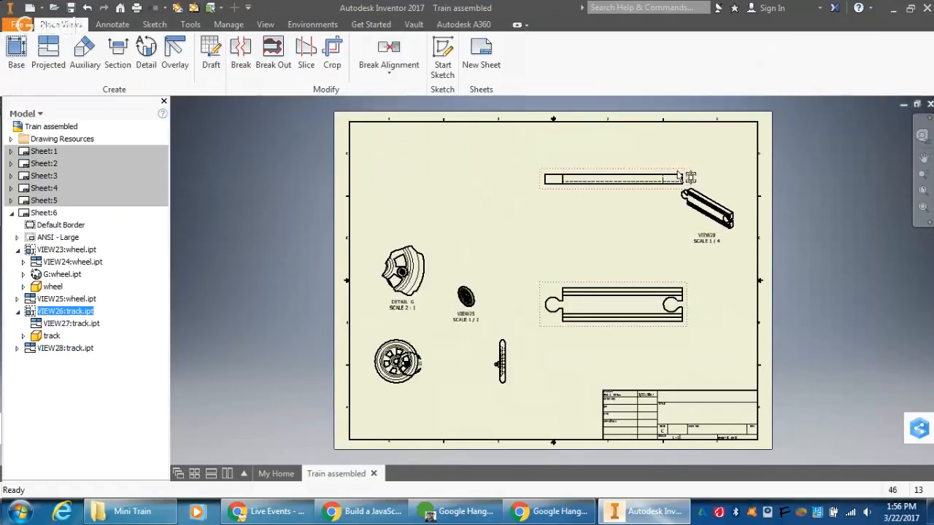
{"action": "left_click_drag", "start_coordinate": [634, 168], "coordinate": [631, 226]}
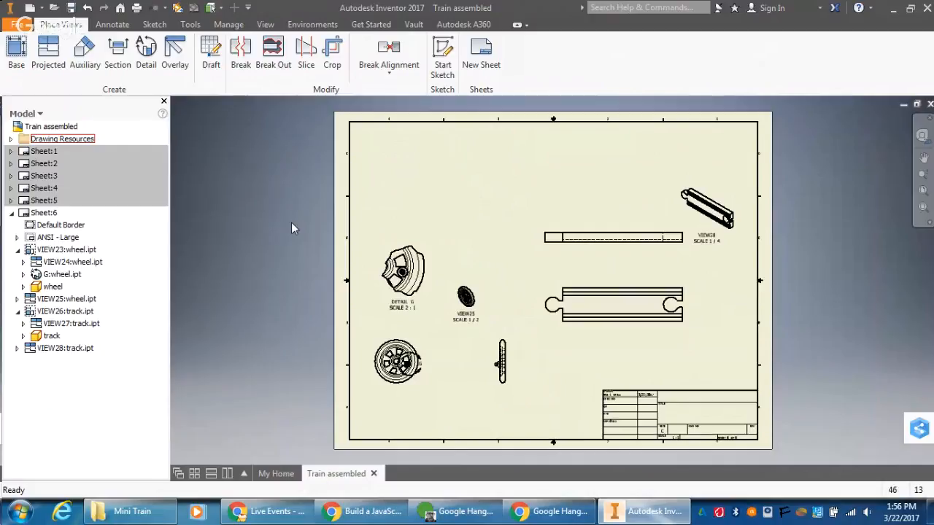
{"action": "left_click", "coordinate": [458, 511]}
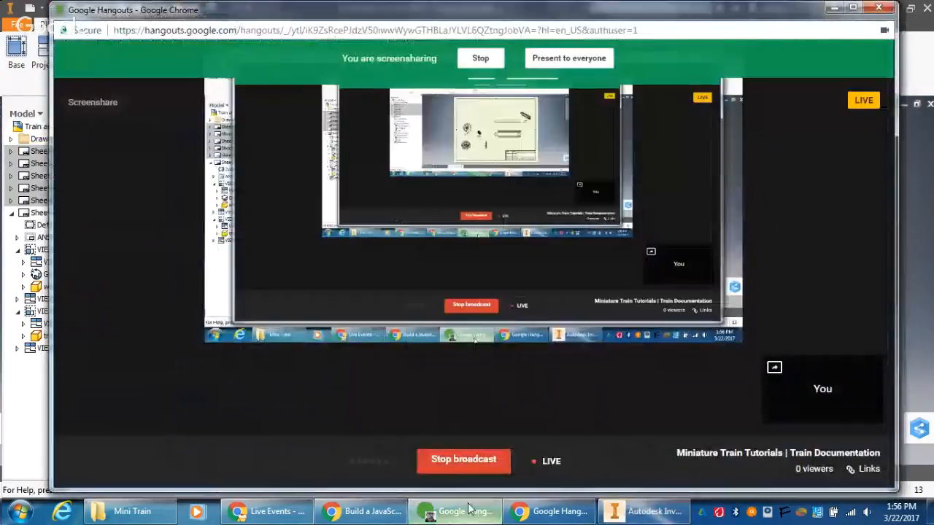
{"action": "left_click", "coordinate": [464, 461]}
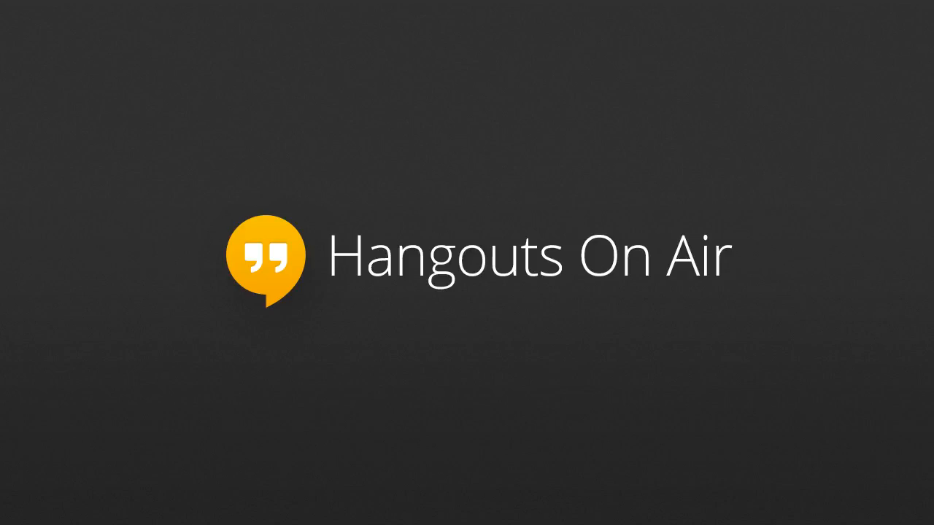